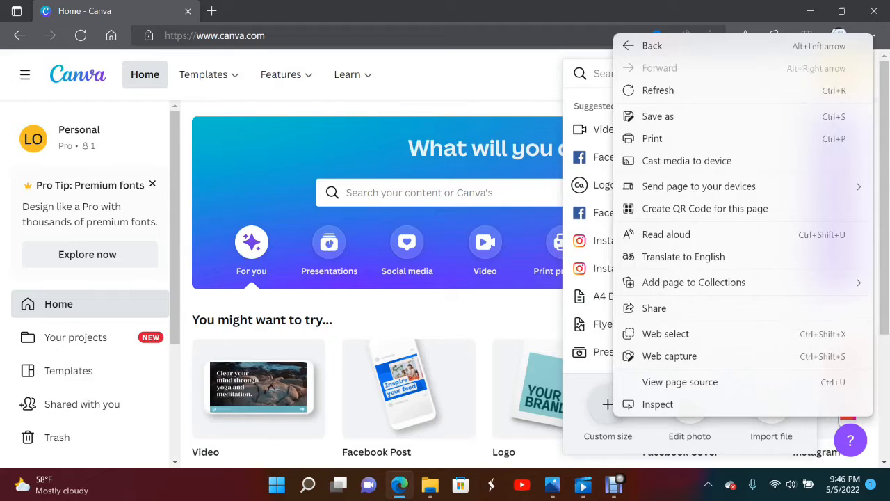
Create a custom-size design of 11.7 × 8.3 in and browse the uploaded images.
{"action": "left_click", "coordinate": [607, 407]}
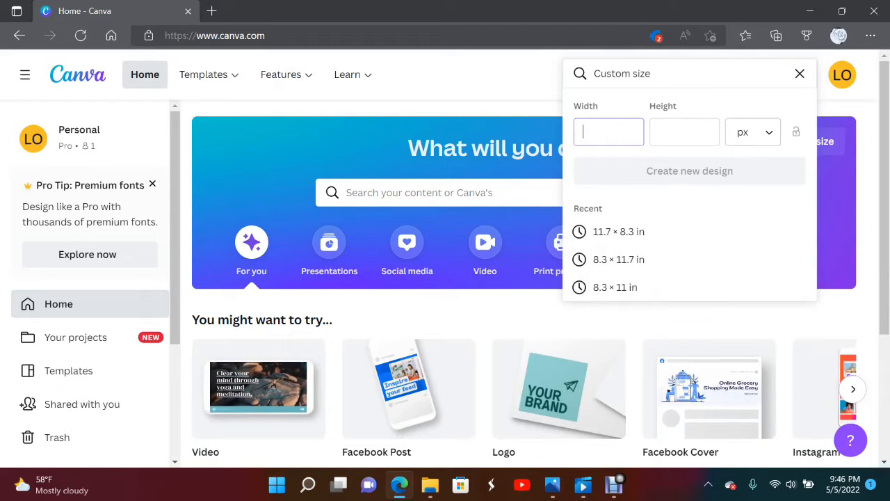
{"action": "left_click", "coordinate": [752, 132]}
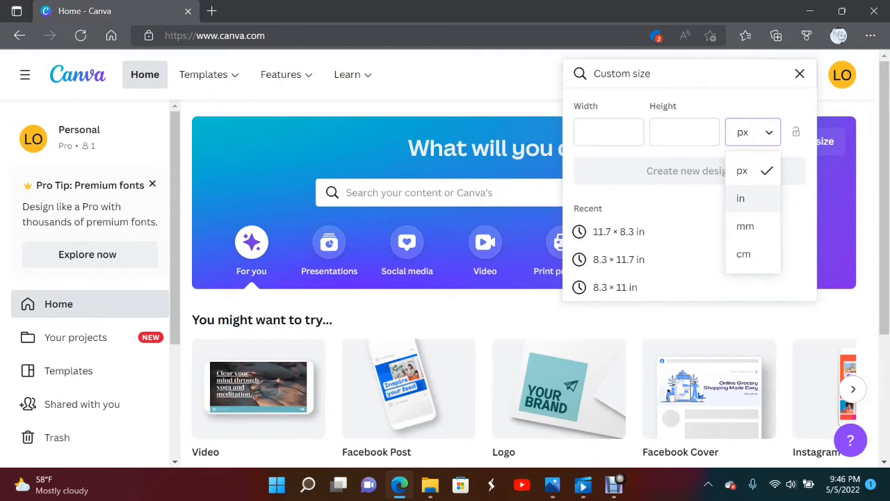
{"action": "left_click", "coordinate": [619, 260]}
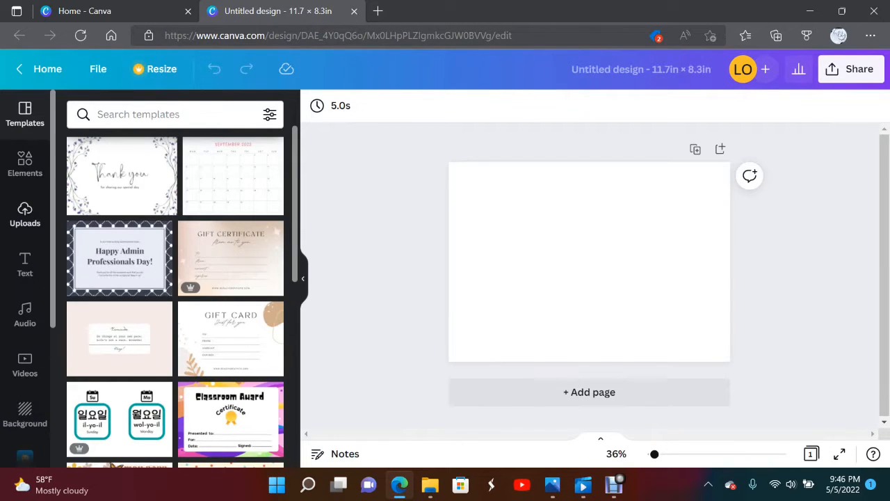
{"action": "left_click", "coordinate": [25, 212]}
{"action": "scroll", "coordinate": [175, 348], "scroll_direction": "down", "scroll_amount": 3}
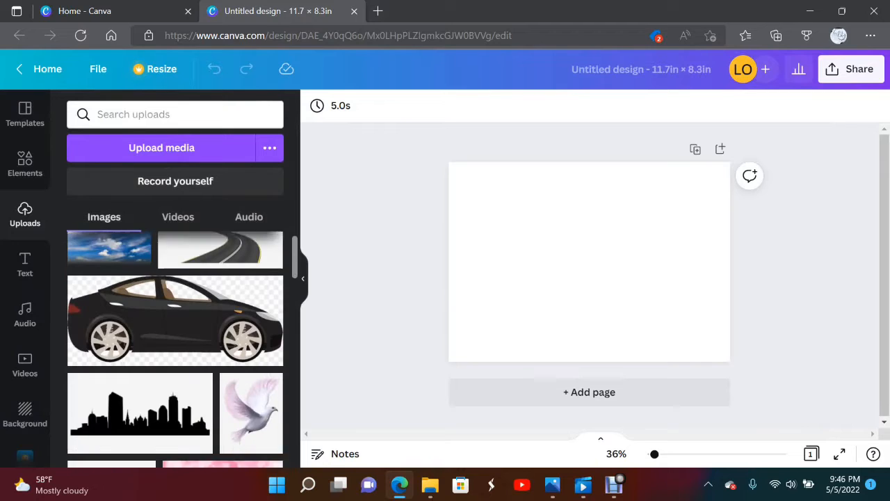
{"action": "scroll", "coordinate": [175, 347], "scroll_direction": "down", "scroll_amount": 3}
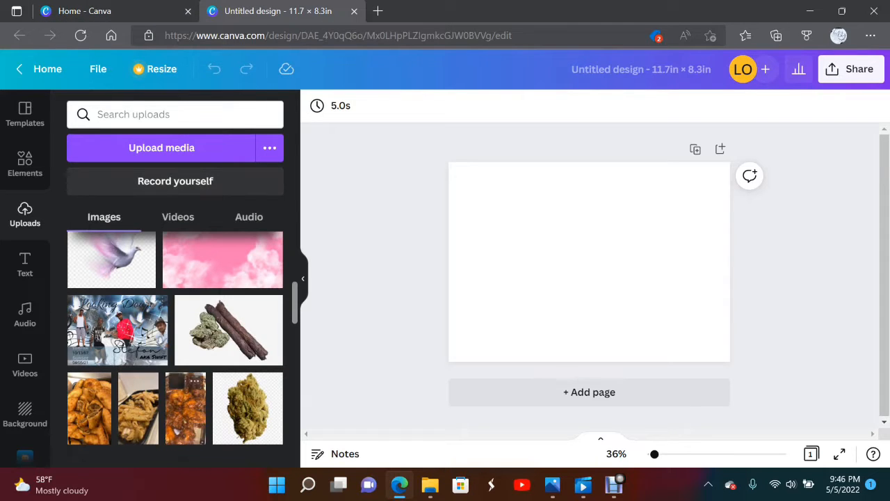
{"action": "left_click", "coordinate": [84, 10]}
{"action": "left_click", "coordinate": [225, 35]}
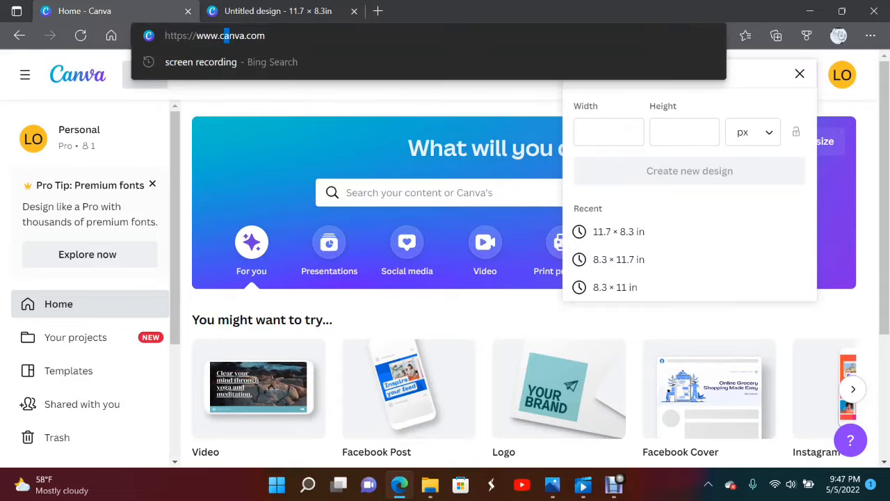
{"action": "triple_click", "coordinate": [224, 36]}
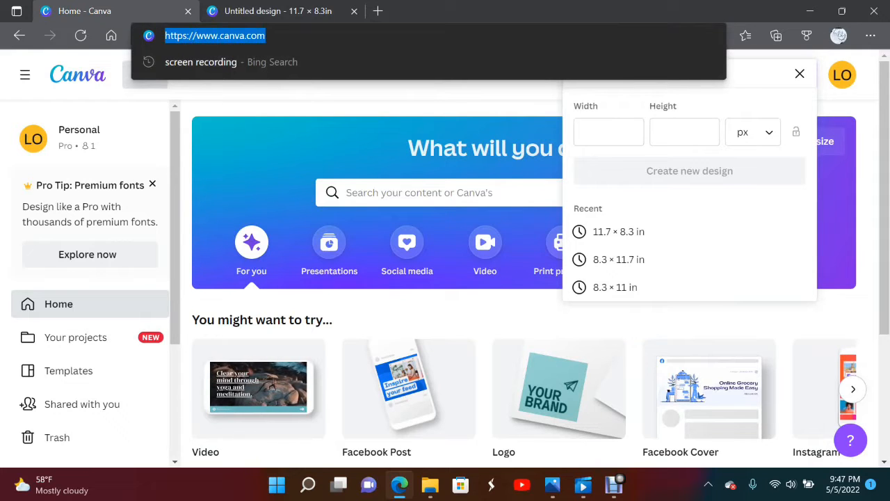
{"action": "type", "text": "ww"}
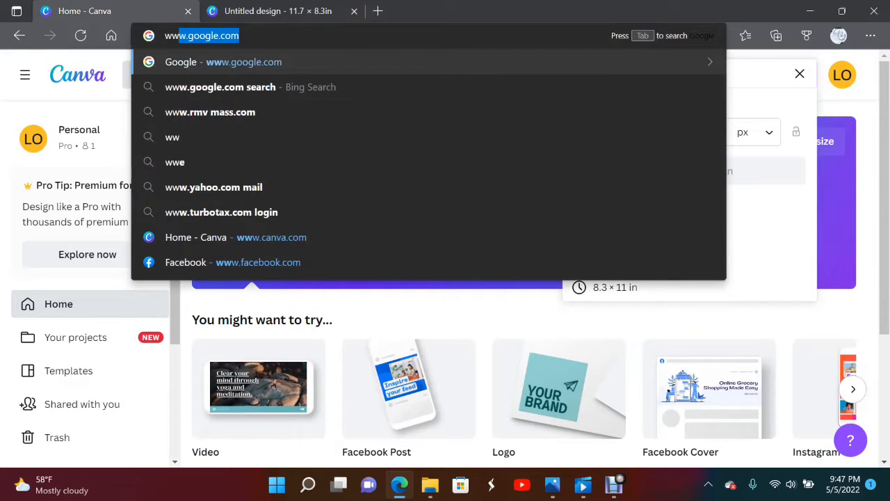
{"action": "key", "text": "Return"}
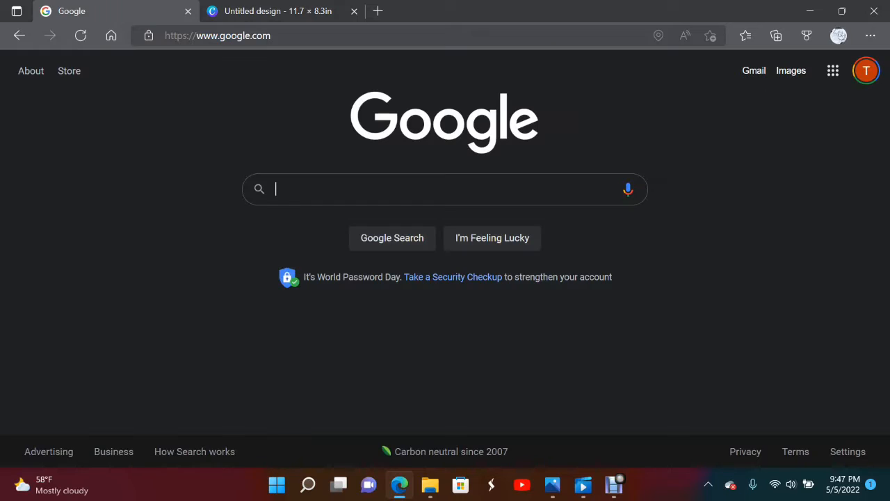
Search Google Images for "clouds png transparent" and narrow the results to sky.
{"action": "type", "text": "cl"}
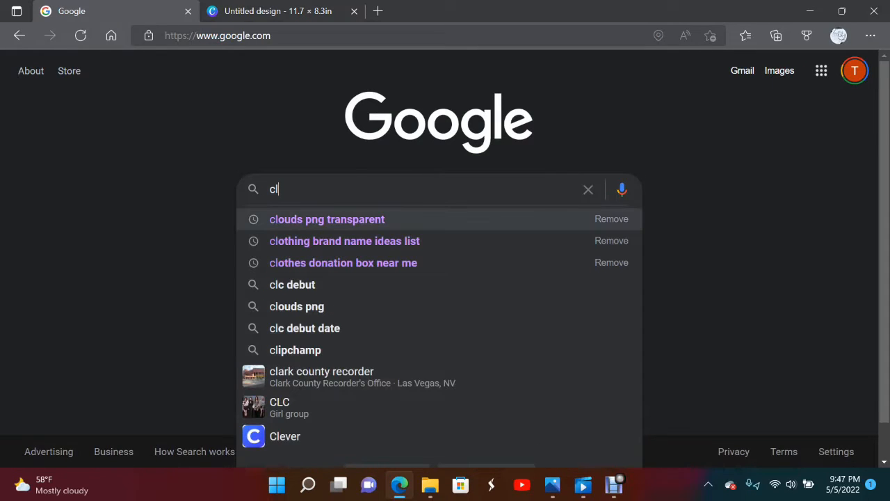
{"action": "left_click", "coordinate": [326, 219]}
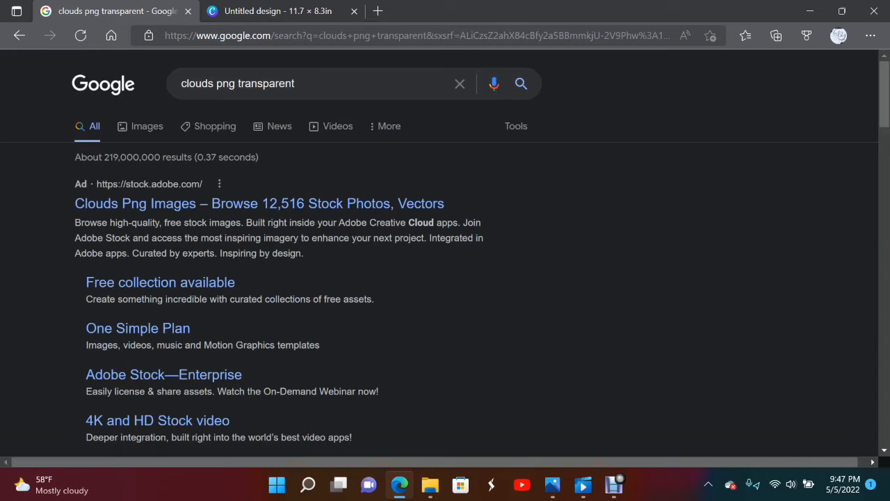
{"action": "left_click", "coordinate": [147, 126]}
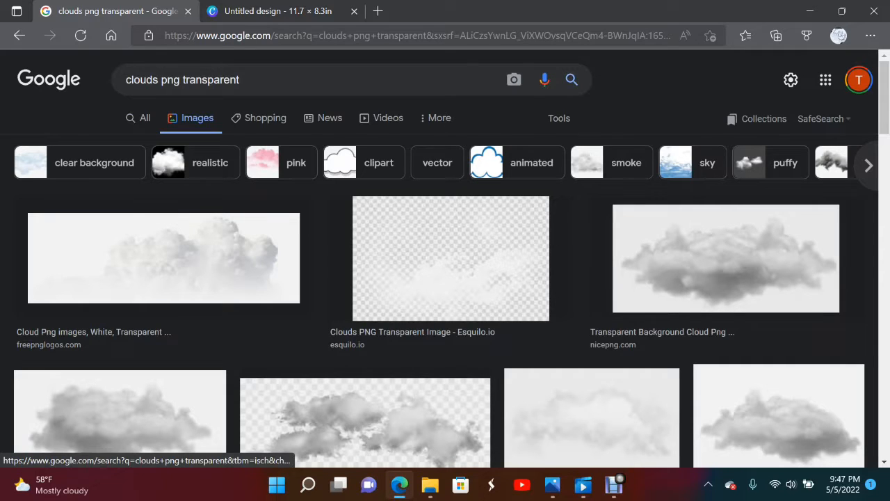
{"action": "left_click", "coordinate": [708, 162]}
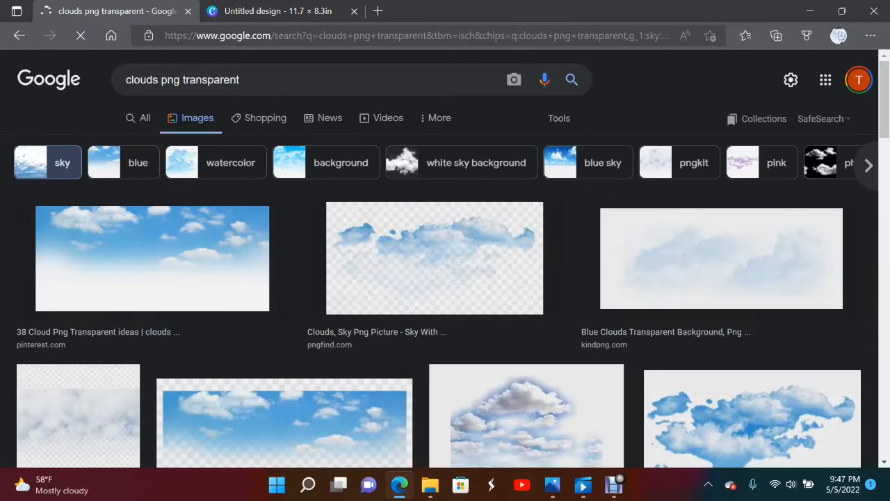
Find the PNGWing "Blue sky and white clouds" image among the results and open its save dialog.
{"action": "scroll", "coordinate": [526, 132], "scroll_direction": "down", "scroll_amount": 2}
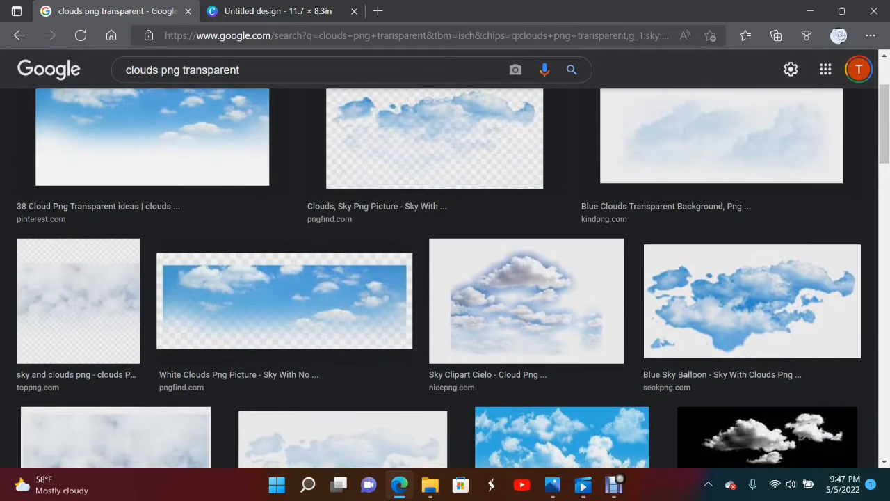
{"action": "scroll", "coordinate": [526, 133], "scroll_direction": "down", "scroll_amount": 2}
{"action": "scroll", "coordinate": [526, 132], "scroll_direction": "down", "scroll_amount": 5}
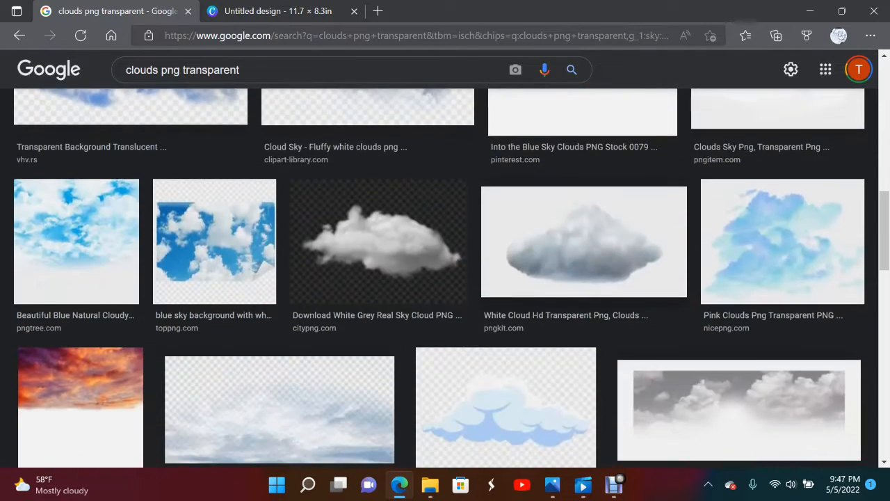
{"action": "scroll", "coordinate": [526, 133], "scroll_direction": "down", "scroll_amount": 2}
{"action": "scroll", "coordinate": [526, 132], "scroll_direction": "down", "scroll_amount": 2}
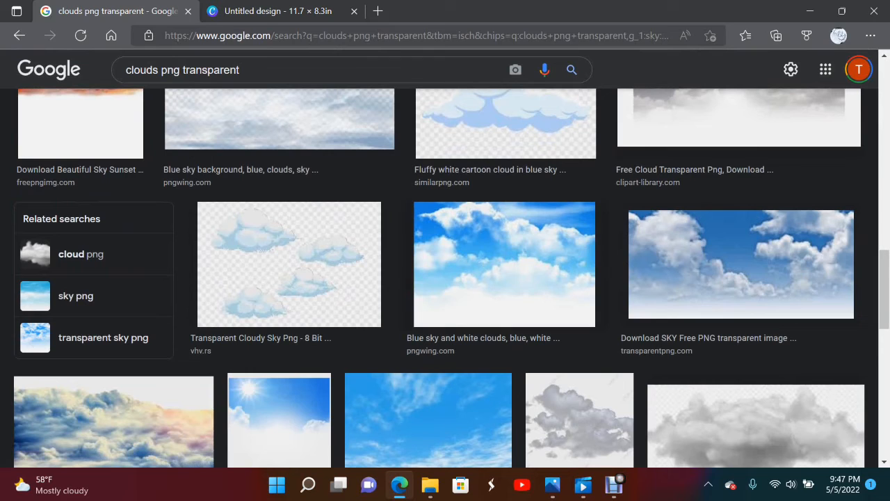
{"action": "left_click", "coordinate": [543, 261]}
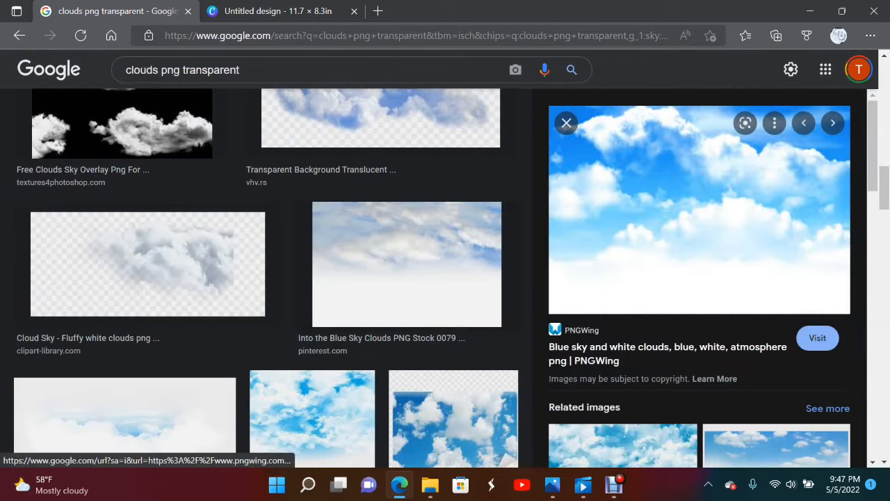
{"action": "right_click", "coordinate": [710, 208]}
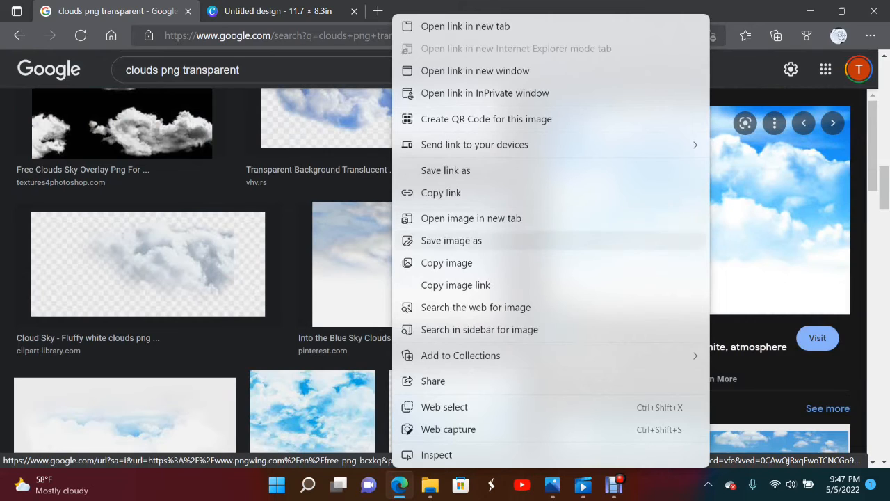
{"action": "left_click", "coordinate": [451, 240]}
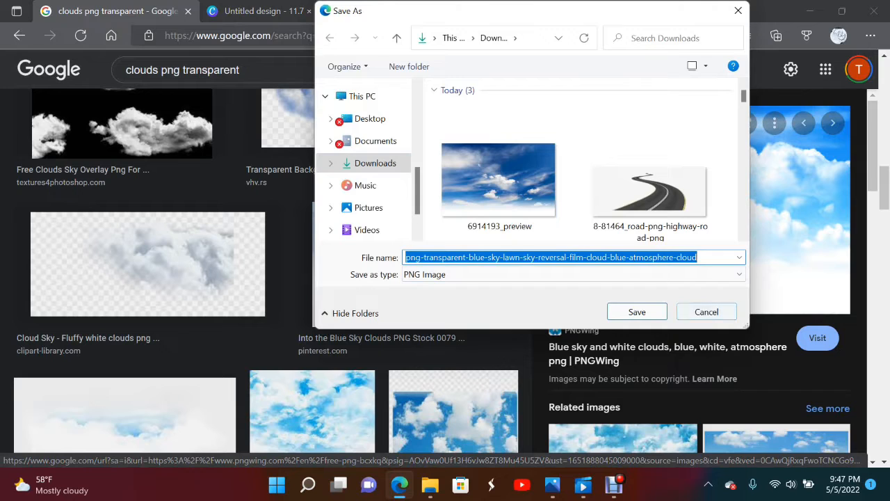
{"action": "key", "text": "Tab"}
{"action": "key", "text": "Return"}
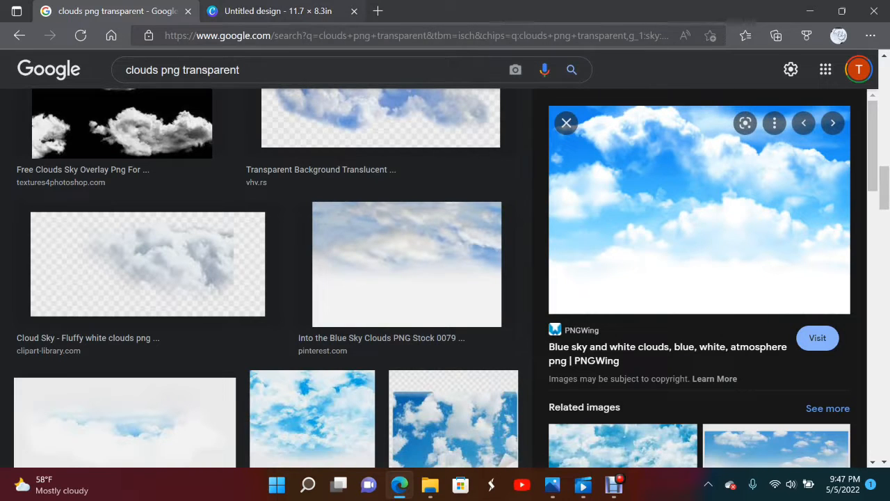
Return to the 11.7 × 8.3 in design and add the dark storm-cloud image from the uploads to the page.
{"action": "key", "text": "ctrl+Tab"}
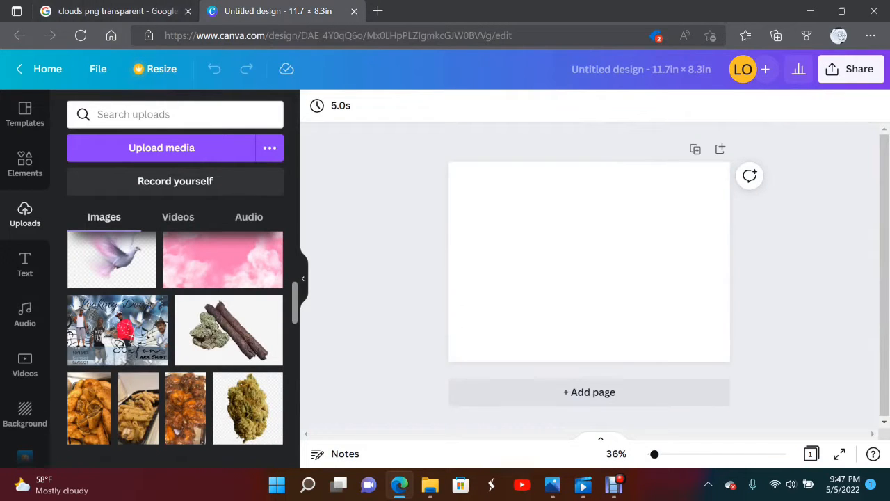
{"action": "scroll", "coordinate": [176, 334], "scroll_direction": "down", "scroll_amount": 2}
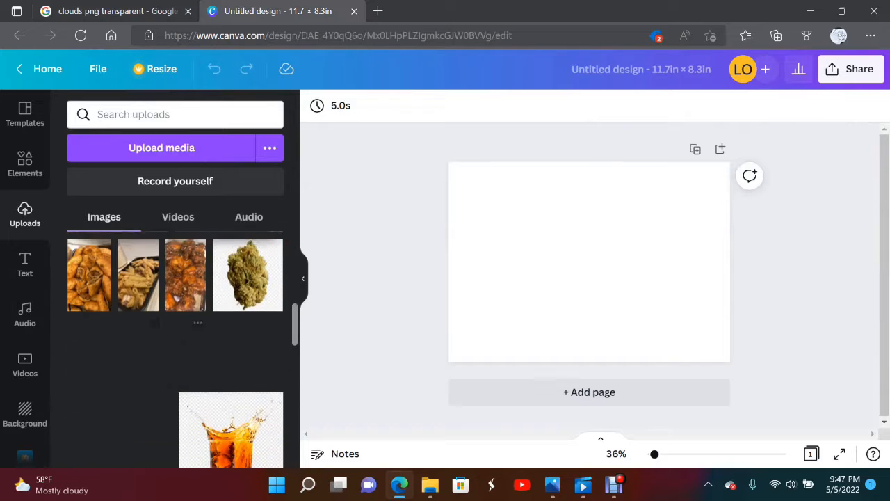
{"action": "scroll", "coordinate": [175, 348], "scroll_direction": "down", "scroll_amount": 5}
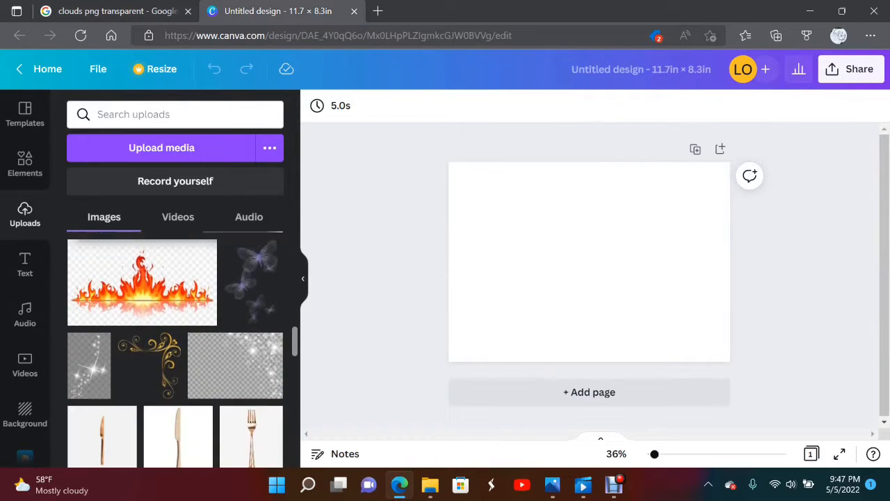
{"action": "scroll", "coordinate": [175, 347], "scroll_direction": "down", "scroll_amount": 8}
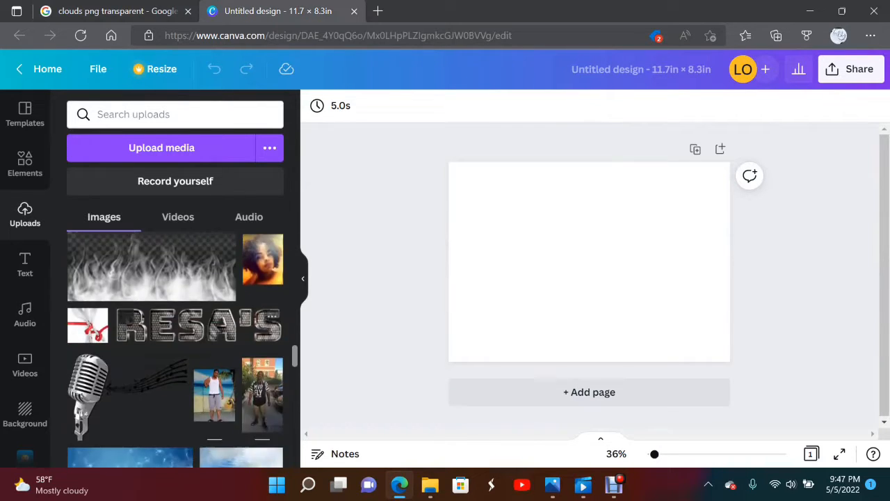
{"action": "scroll", "coordinate": [175, 348], "scroll_direction": "down", "scroll_amount": 10}
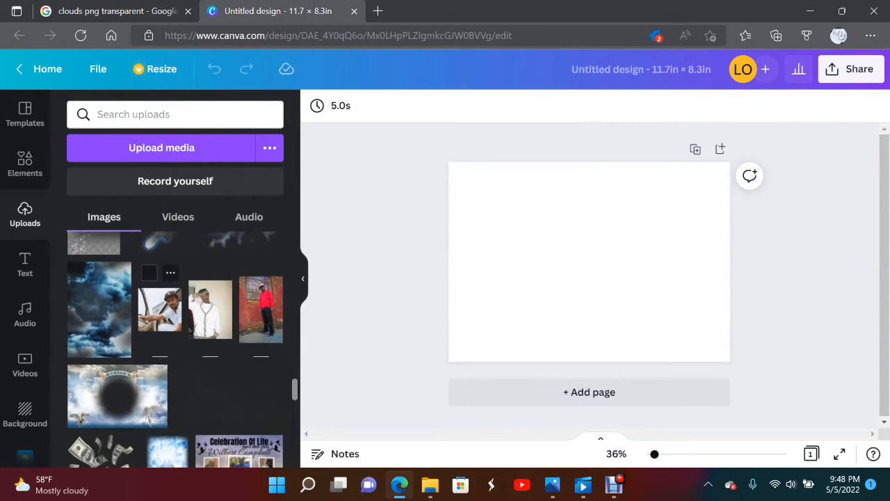
{"action": "left_click", "coordinate": [99, 309]}
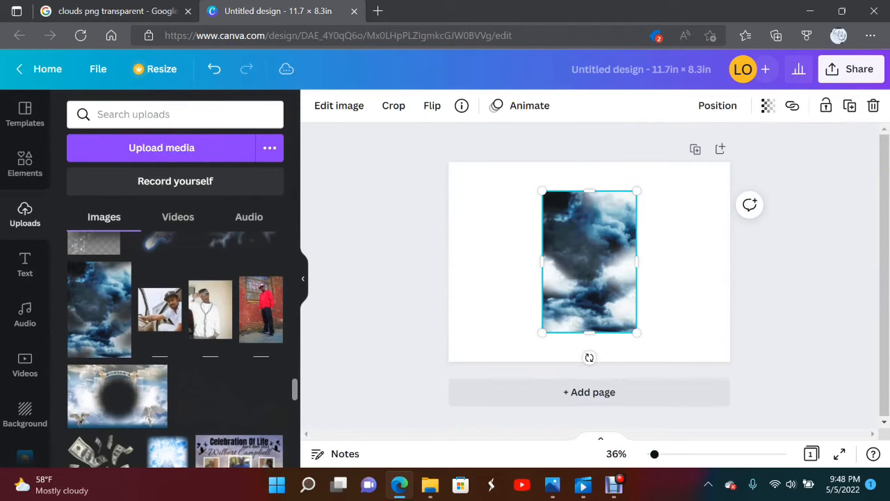
Enlarge, stretch and reposition the storm-cloud image until it covers the whole page, and lock it in place.
{"action": "left_click_drag", "start_coordinate": [542, 191], "coordinate": [425, 147]}
{"action": "left_click_drag", "start_coordinate": [550, 229], "coordinate": [502, 218]}
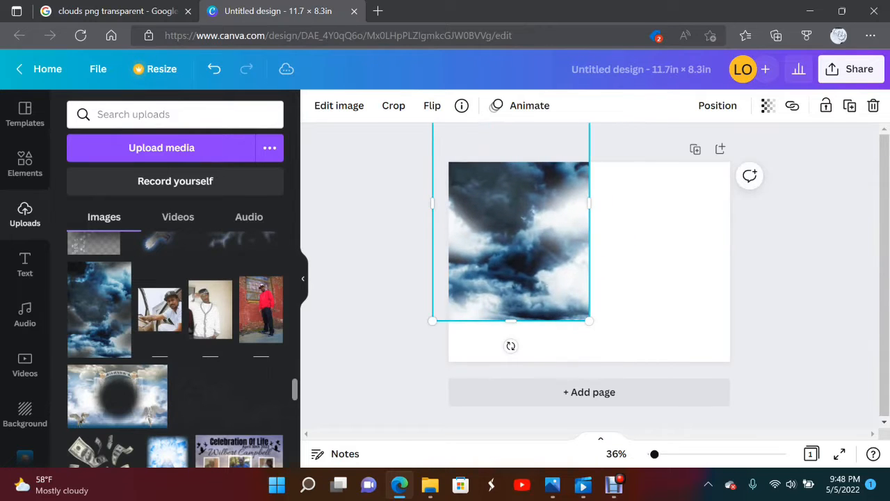
{"action": "left_click_drag", "start_coordinate": [590, 203], "coordinate": [730, 207]}
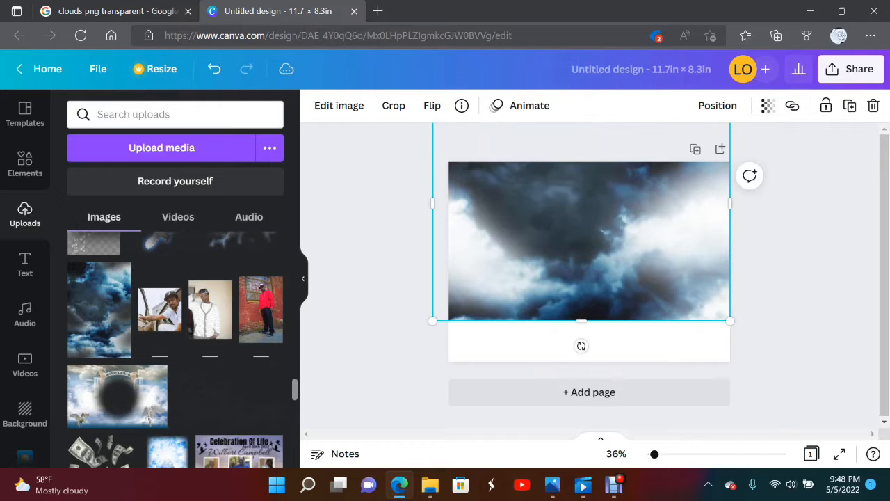
{"action": "left_click_drag", "start_coordinate": [582, 321], "coordinate": [582, 371]}
{"action": "left_click_drag", "start_coordinate": [583, 313], "coordinate": [583, 246]}
{"action": "left_click_drag", "start_coordinate": [581, 304], "coordinate": [583, 365]}
{"action": "left_click_drag", "start_coordinate": [583, 322], "coordinate": [583, 276]}
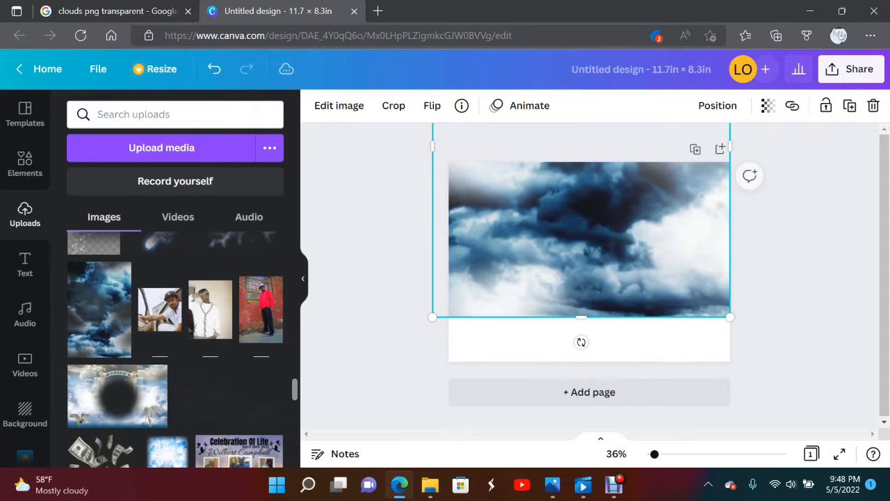
{"action": "left_click_drag", "start_coordinate": [582, 317], "coordinate": [582, 362]}
{"action": "left_click", "coordinate": [626, 417]}
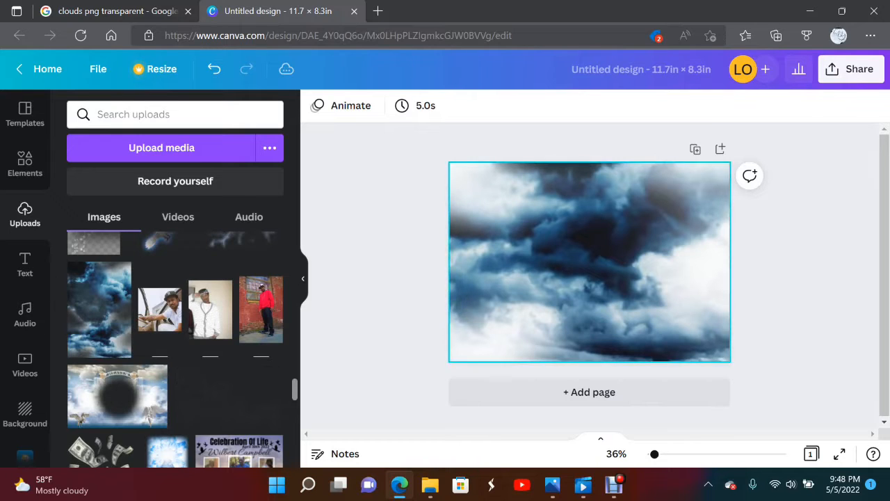
{"action": "left_click", "coordinate": [589, 263]}
{"action": "left_click", "coordinate": [850, 105]}
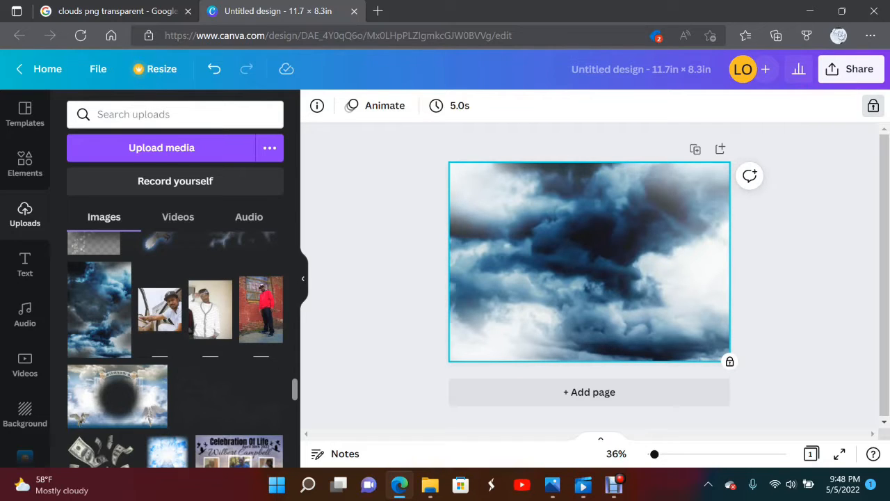
Add the lightning image from the uploads, enlarge it and place it over the dark clouds in the page's upper middle.
{"action": "scroll", "coordinate": [209, 390], "scroll_direction": "up", "scroll_amount": 2}
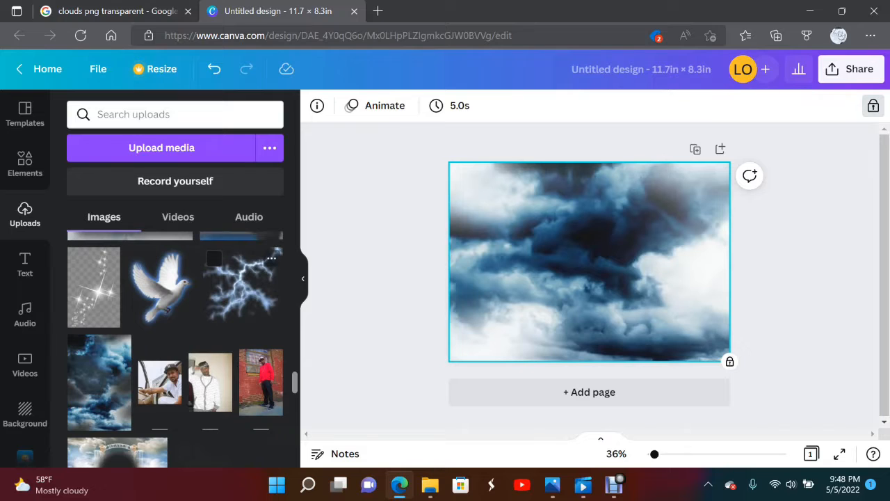
{"action": "left_click", "coordinate": [242, 285]}
{"action": "left_click_drag", "start_coordinate": [589, 260], "coordinate": [582, 226]}
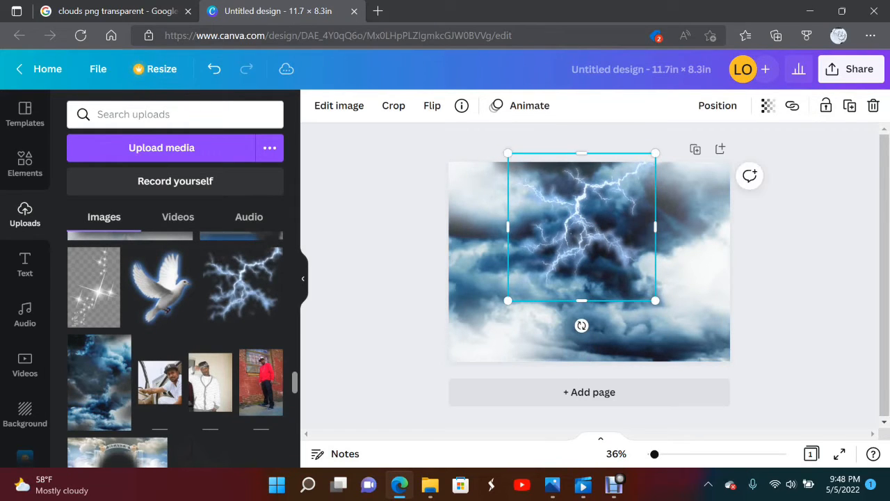
{"action": "left_click_drag", "start_coordinate": [655, 301], "coordinate": [717, 362]}
{"action": "left_click_drag", "start_coordinate": [613, 260], "coordinate": [564, 228]}
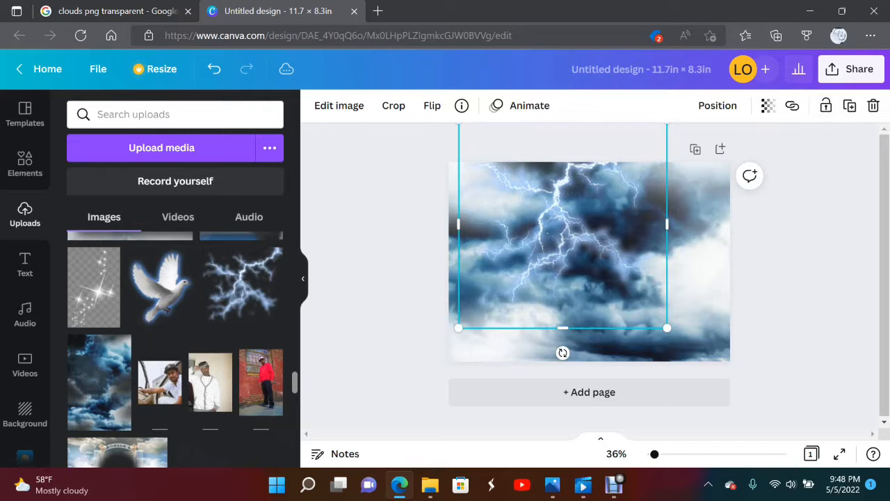
{"action": "left_click_drag", "start_coordinate": [666, 328], "coordinate": [674, 336]}
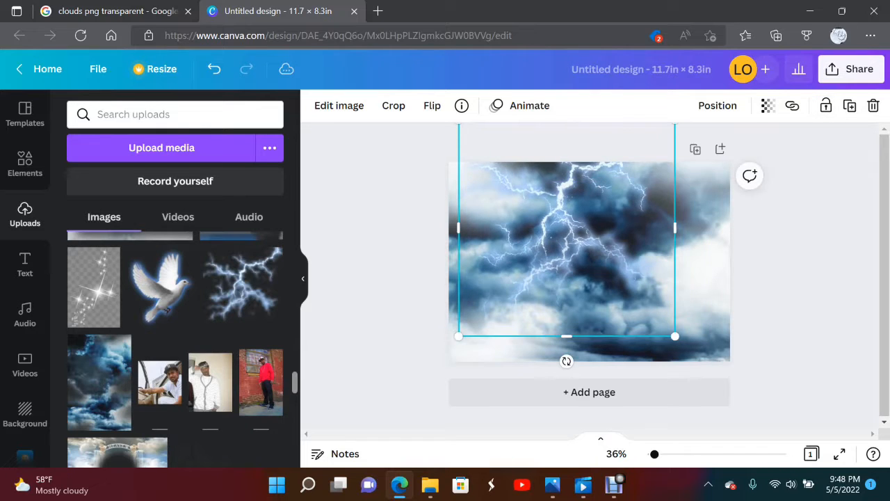
Lock the lightning image in place.
{"action": "left_click", "coordinate": [826, 106]}
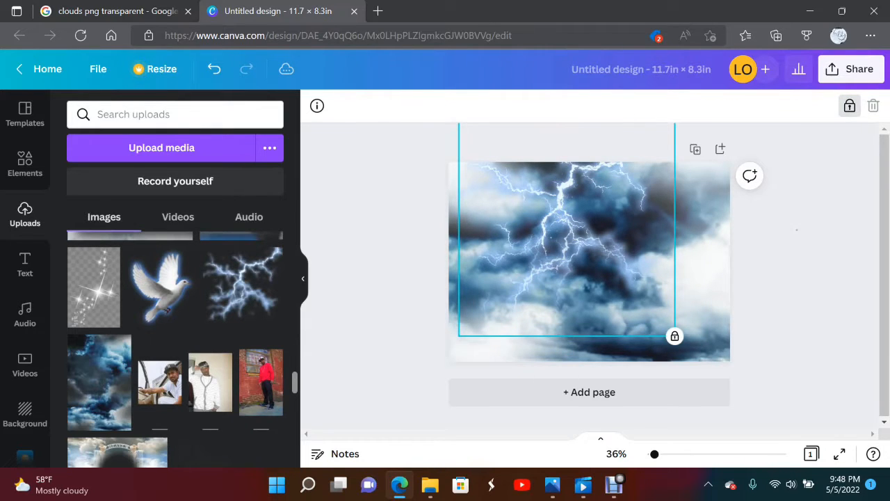
{"action": "left_click", "coordinate": [797, 230]}
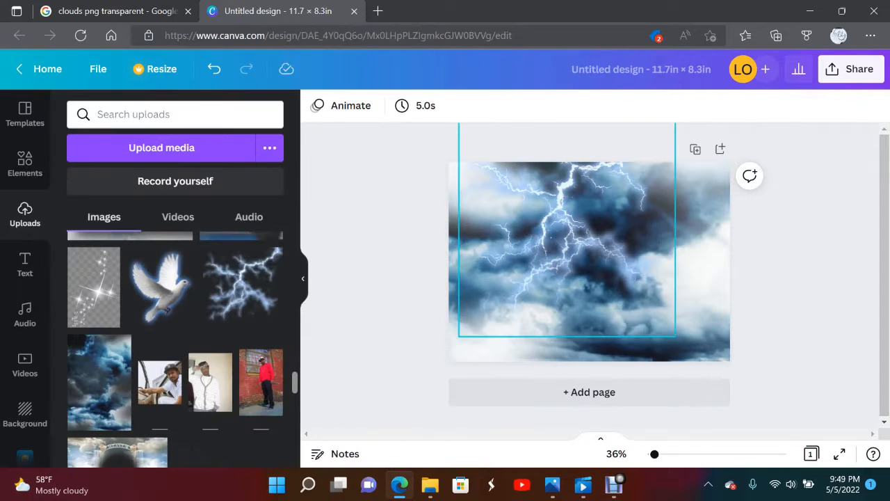
Add the sparkle image from the uploads to the page's upper-right corner and remove its background.
{"action": "left_click", "coordinate": [93, 287]}
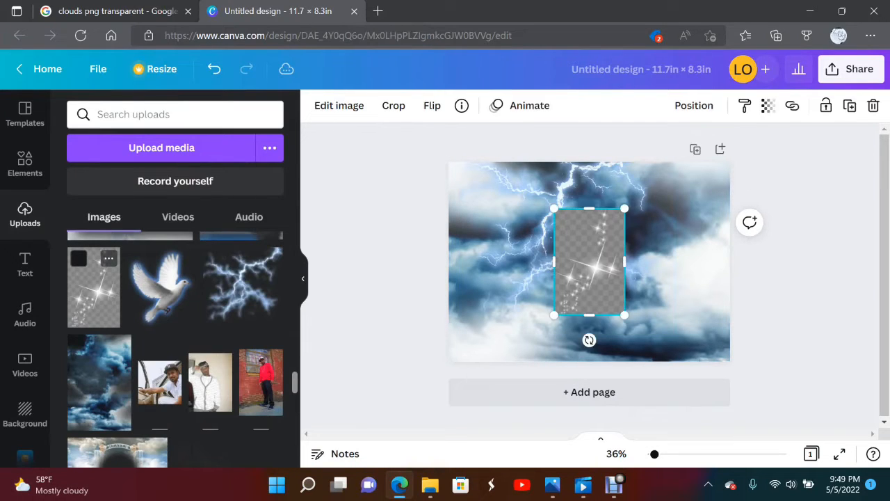
{"action": "left_click_drag", "start_coordinate": [590, 261], "coordinate": [694, 214]}
{"action": "left_click", "coordinate": [339, 106]}
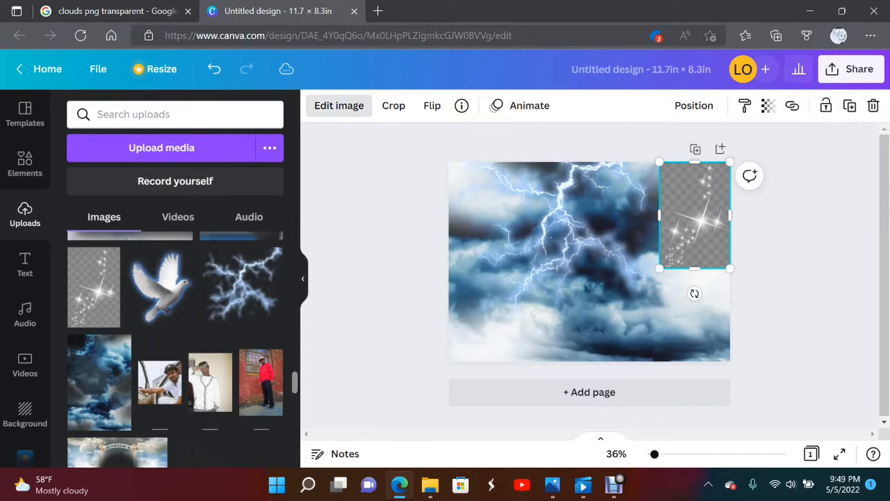
{"action": "left_click", "coordinate": [174, 228]}
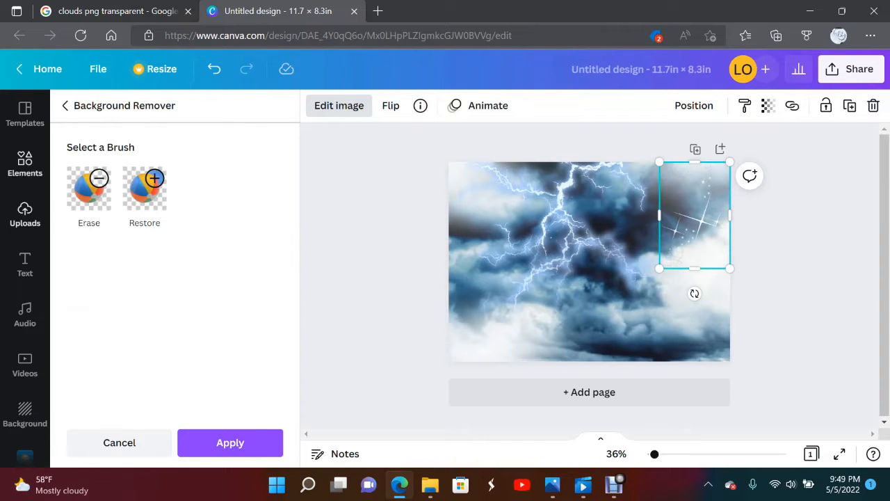
Add a second sparkle image with its background removed to the page's upper-left corner, rotated counterclockwise to slant the opposite way.
{"action": "left_click", "coordinate": [25, 214]}
{"action": "left_click_drag", "start_coordinate": [94, 287], "coordinate": [485, 209]}
{"action": "left_click", "coordinate": [339, 105]}
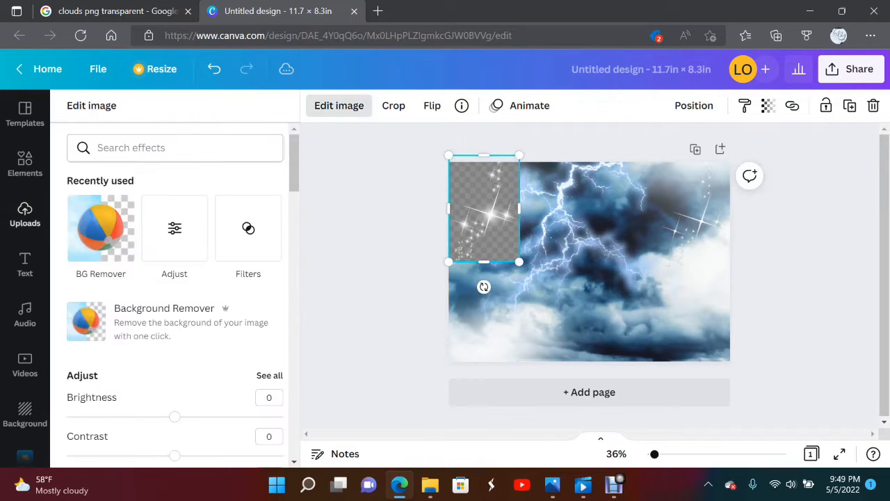
{"action": "left_click", "coordinate": [101, 228]}
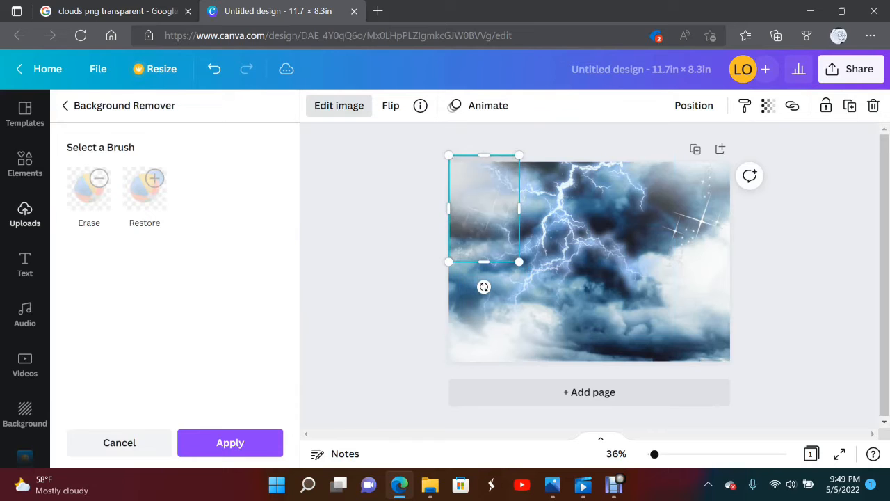
{"action": "mouse_move", "coordinate": [484, 287]}
{"action": "left_mouse_down"}
{"action": "mouse_move", "coordinate": [546, 311]}
{"action": "mouse_move", "coordinate": [591, 287]}
{"action": "mouse_move", "coordinate": [567, 268]}
{"action": "left_mouse_up"}
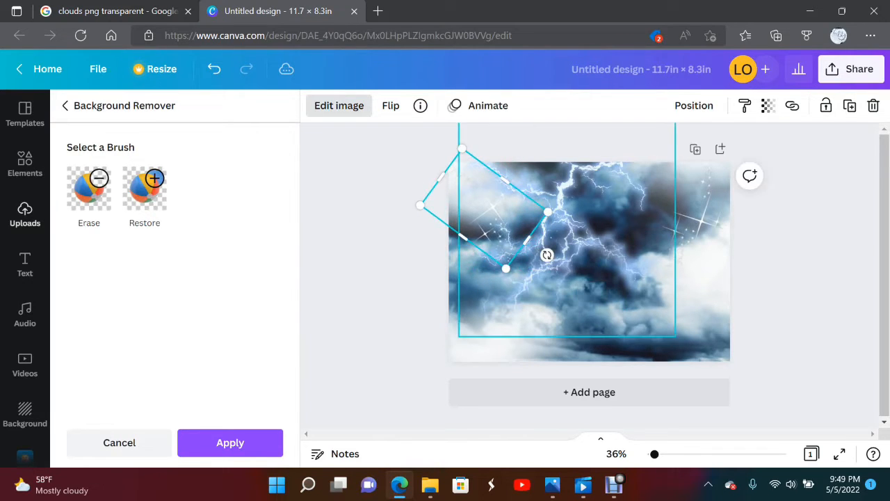
{"action": "left_click", "coordinate": [379, 334]}
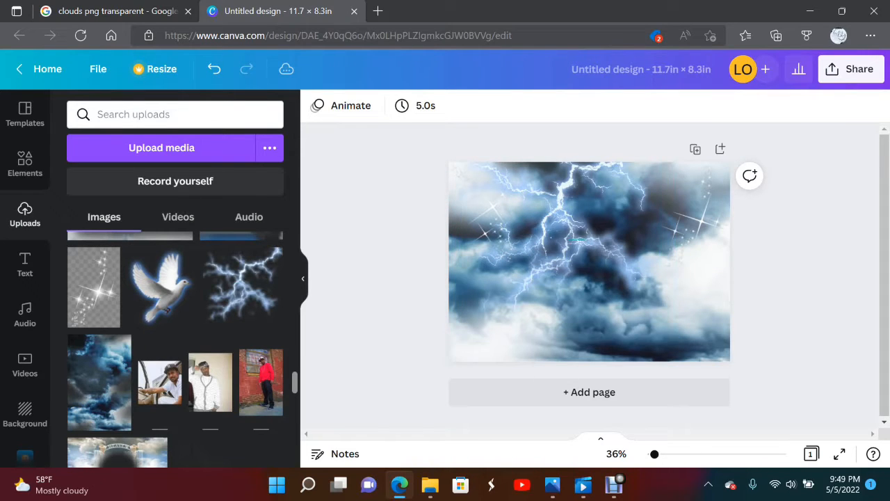
Unlock the lightning image and replace the page's cloud background with the dark storm-cloud image from the uploads.
{"action": "left_click", "coordinate": [612, 257]}
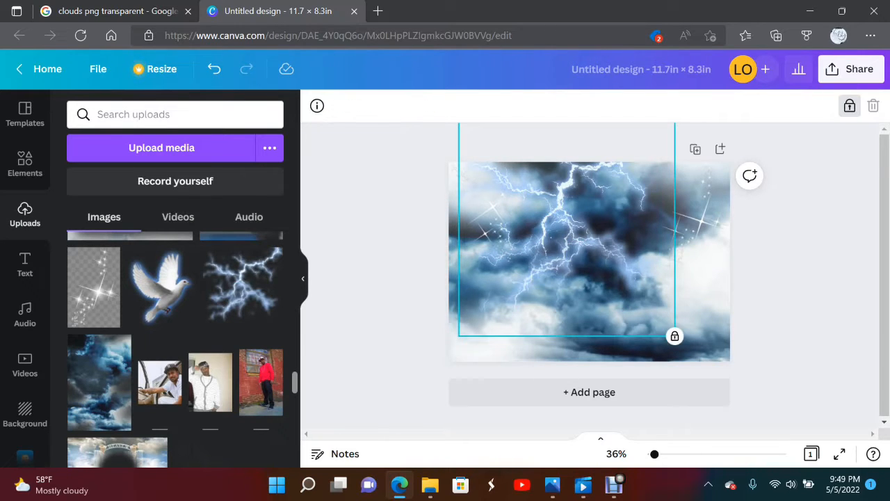
{"action": "left_click", "coordinate": [850, 106]}
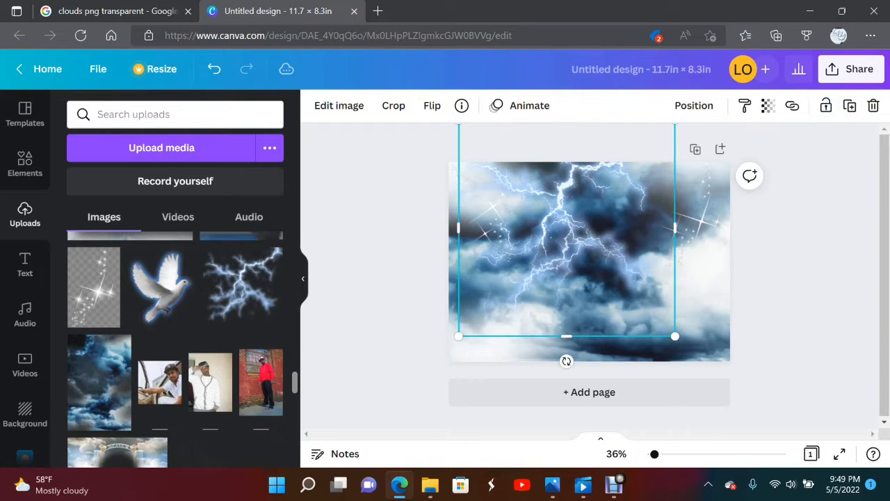
{"action": "left_click", "coordinate": [701, 299]}
{"action": "left_click", "coordinate": [873, 106]}
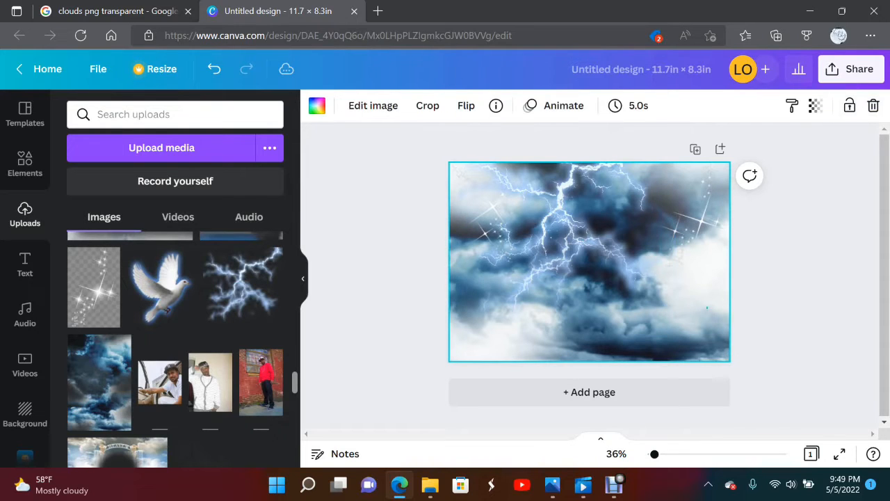
{"action": "mouse_move", "coordinate": [706, 307]}
{"action": "left_mouse_down"}
{"action": "mouse_move", "coordinate": [706, 346]}
{"action": "mouse_move", "coordinate": [722, 335]}
{"action": "left_mouse_up"}
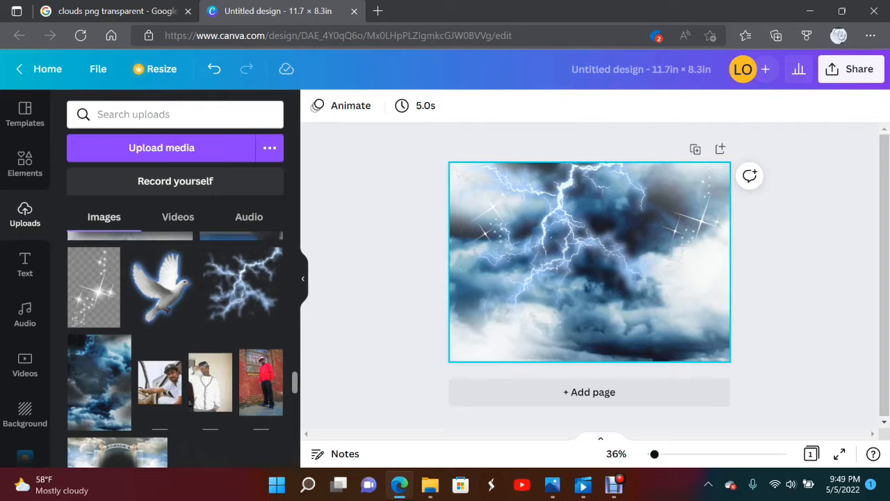
{"action": "left_click", "coordinate": [701, 313]}
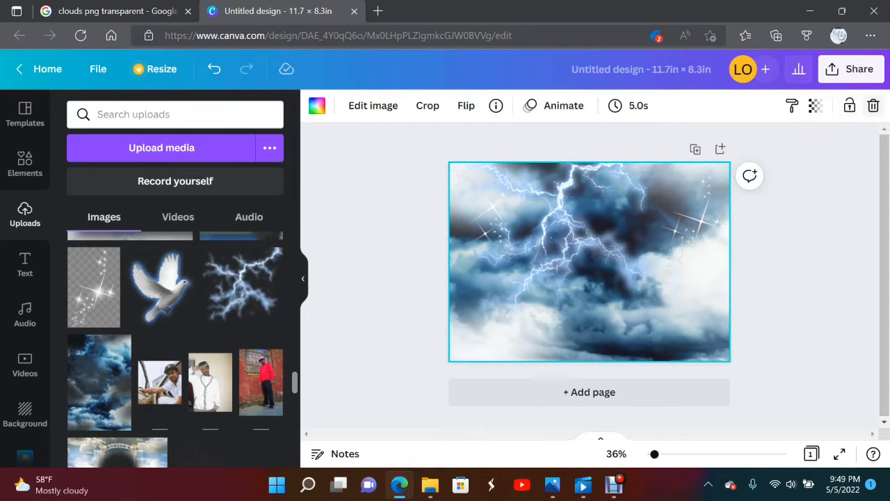
{"action": "key", "text": "Delete"}
{"action": "left_click", "coordinate": [115, 341]}
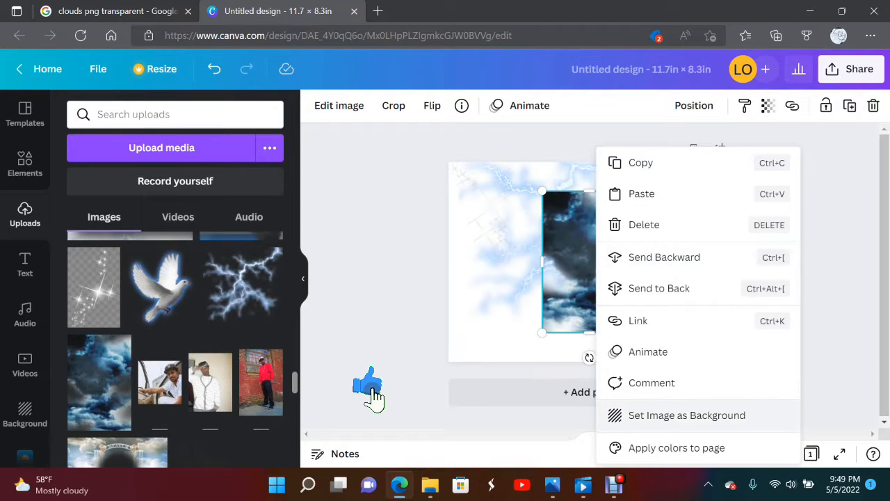
{"action": "left_click", "coordinate": [687, 415]}
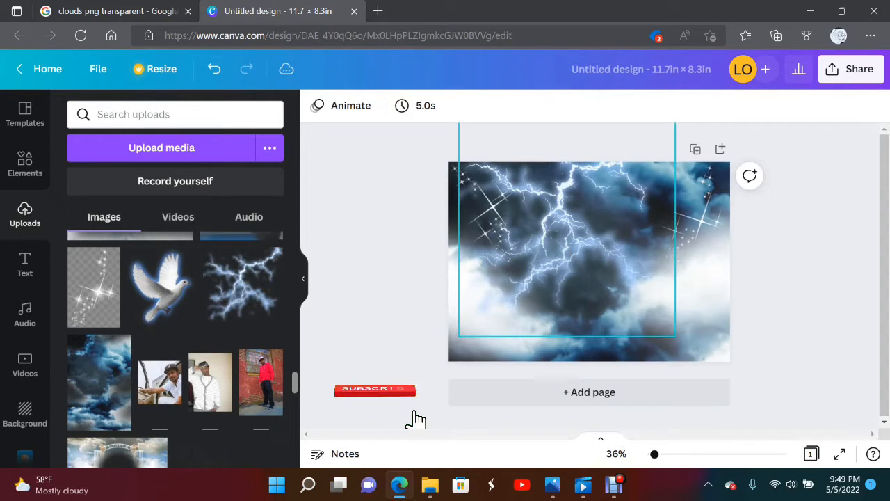
Nudge the lightning slightly down and left over the storm clouds, and lock it in place.
{"action": "left_click_drag", "start_coordinate": [552, 237], "coordinate": [568, 250]}
{"action": "left_click", "coordinate": [782, 240]}
{"action": "key", "text": "Escape"}
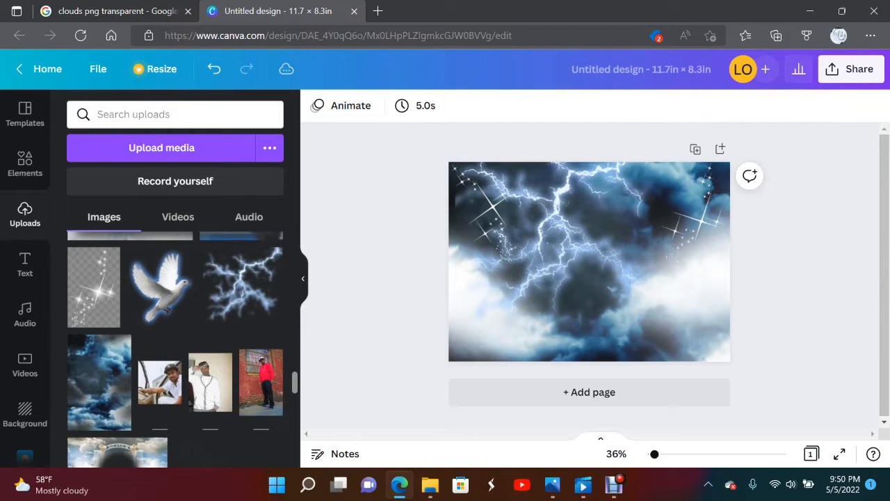
{"action": "left_click", "coordinate": [563, 233]}
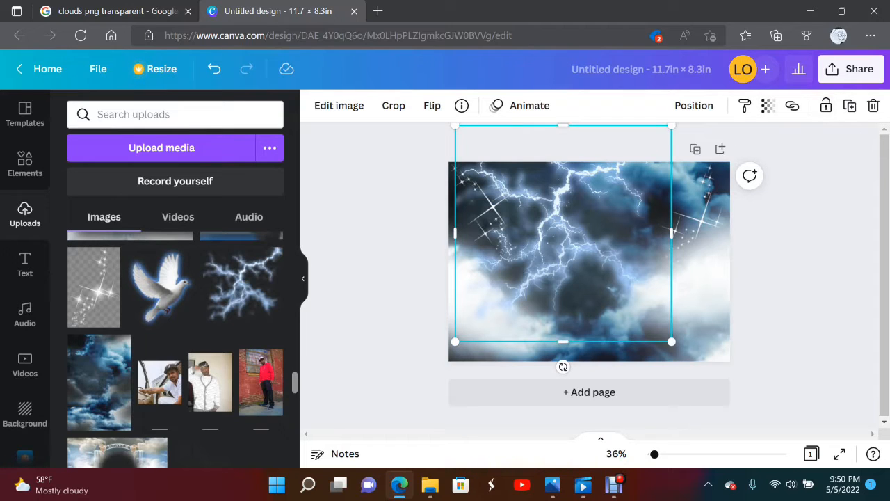
{"action": "left_click", "coordinate": [826, 105]}
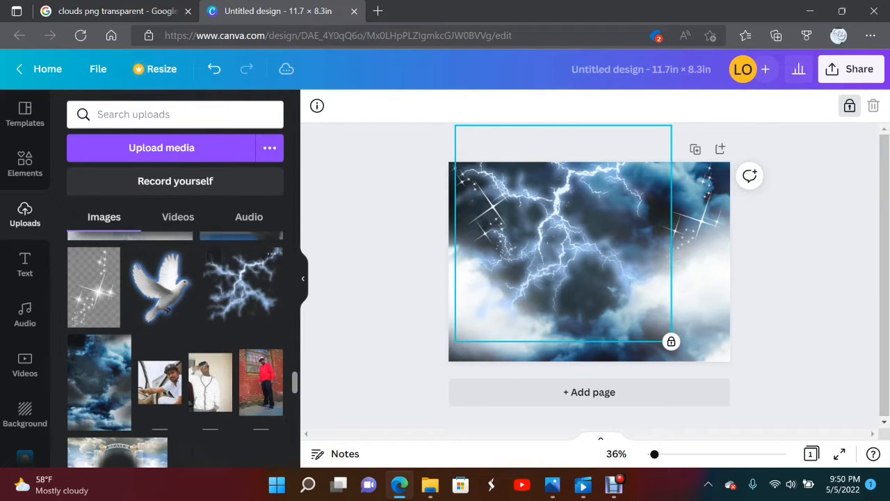
Add the white dove image from the uploads, shrink it and place it in the page's upper-left corner.
{"action": "scroll", "coordinate": [104, 373], "scroll_direction": "down", "scroll_amount": 1}
{"action": "left_click", "coordinate": [161, 260]}
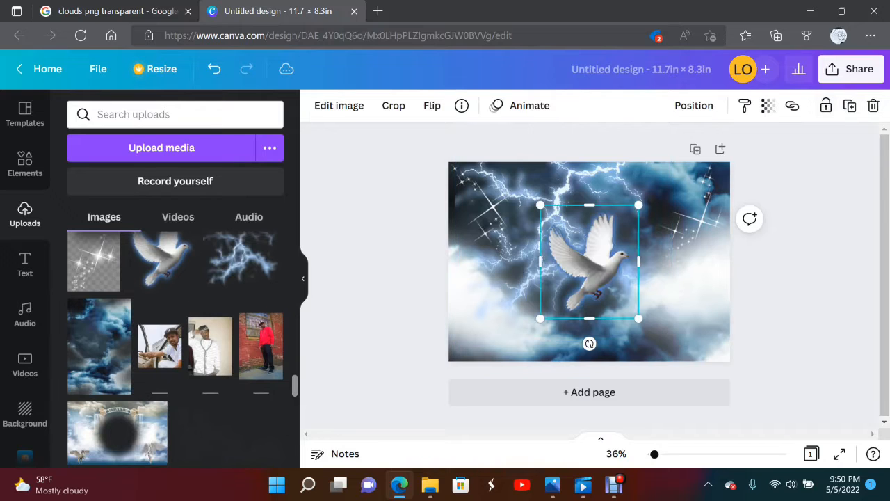
{"action": "left_click_drag", "start_coordinate": [639, 319], "coordinate": [599, 270]}
{"action": "left_click_drag", "start_coordinate": [571, 236], "coordinate": [497, 217]}
{"action": "left_click_drag", "start_coordinate": [525, 246], "coordinate": [538, 262]}
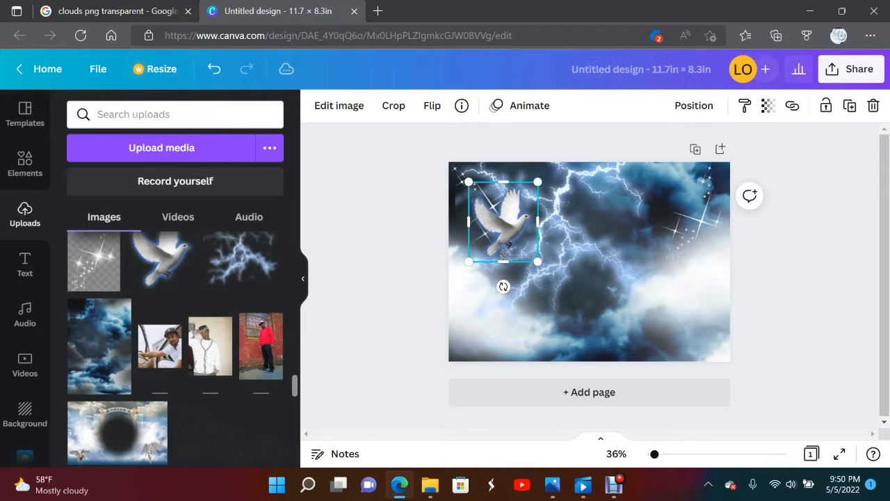
{"action": "left_click_drag", "start_coordinate": [504, 221], "coordinate": [484, 201]}
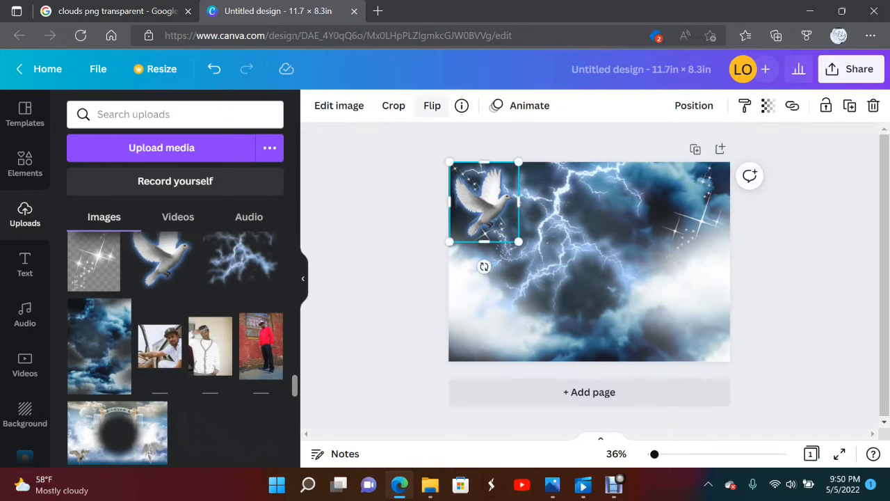
Flip the upper-left dove horizontally and tilt it slightly counterclockwise.
{"action": "left_click", "coordinate": [432, 105]}
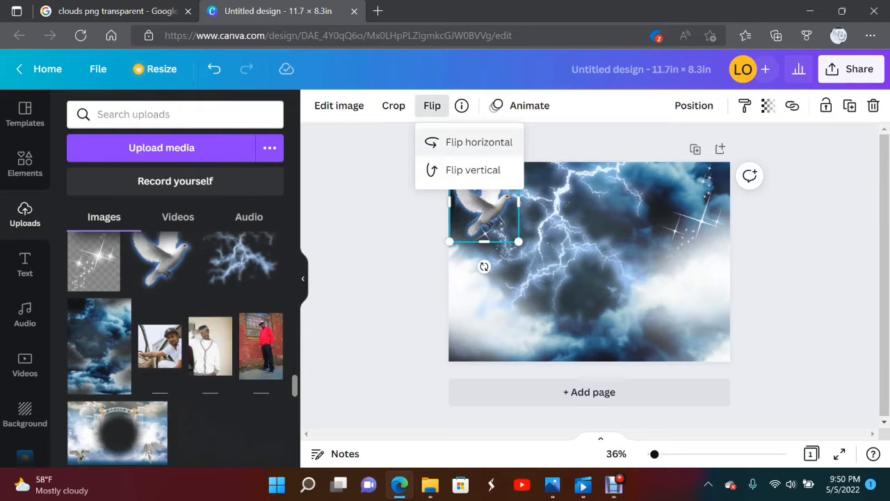
{"action": "left_click", "coordinate": [478, 142]}
{"action": "left_click_drag", "start_coordinate": [489, 197], "coordinate": [490, 202]}
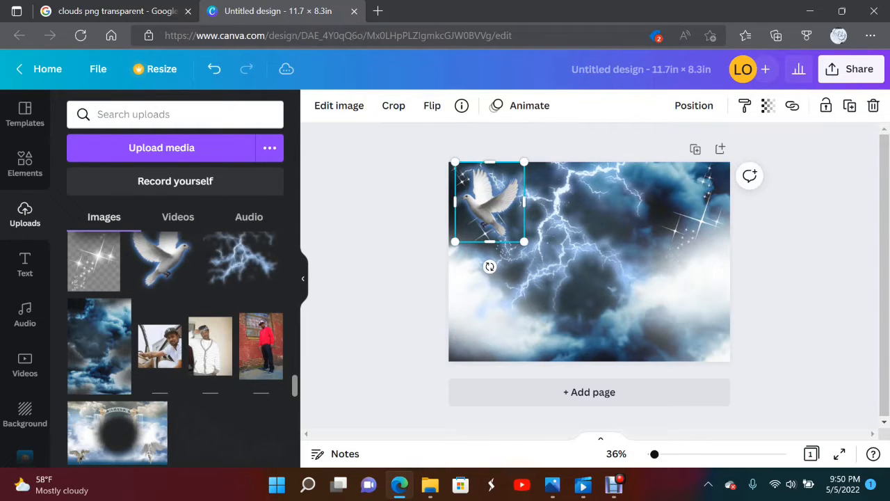
{"action": "mouse_move", "coordinate": [489, 266]}
{"action": "left_mouse_down"}
{"action": "mouse_move", "coordinate": [518, 285]}
{"action": "mouse_move", "coordinate": [500, 267]}
{"action": "left_mouse_up"}
{"action": "left_click", "coordinate": [392, 288]}
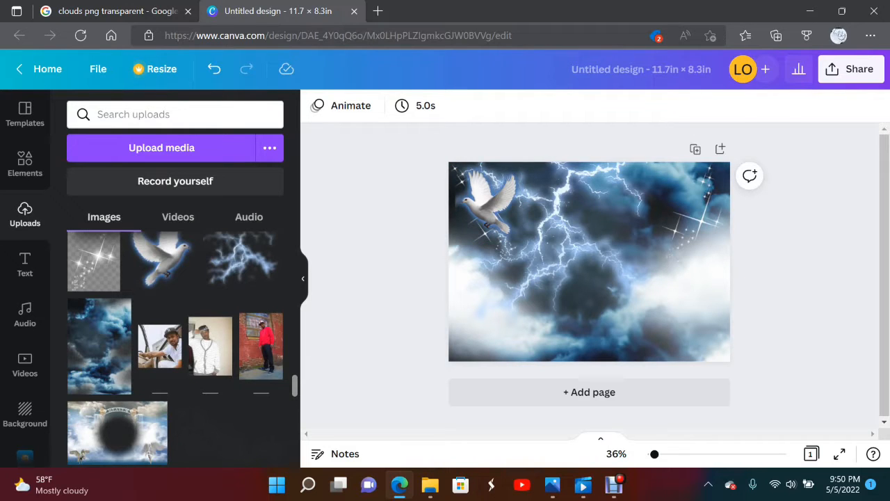
Add a second dove from the uploads to the page's upper-right corner and flip it horizontally.
{"action": "left_click", "coordinate": [161, 260]}
{"action": "left_click_drag", "start_coordinate": [589, 262], "coordinate": [695, 197]}
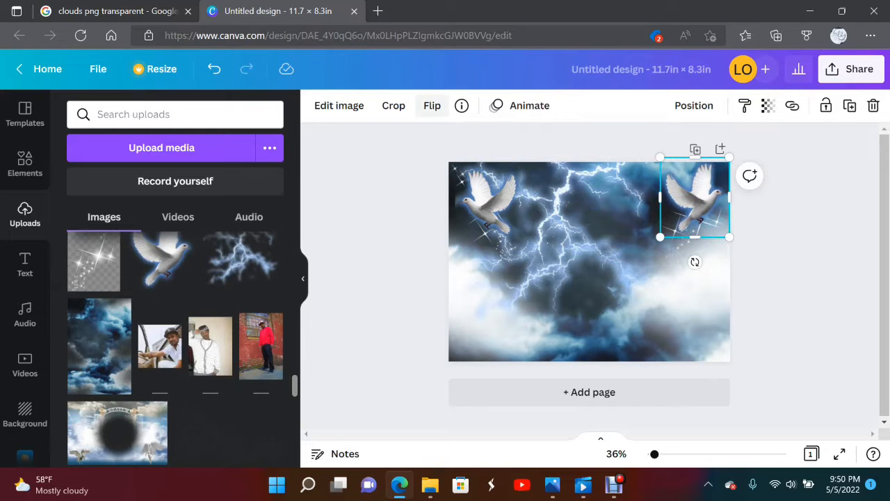
{"action": "left_click", "coordinate": [432, 105]}
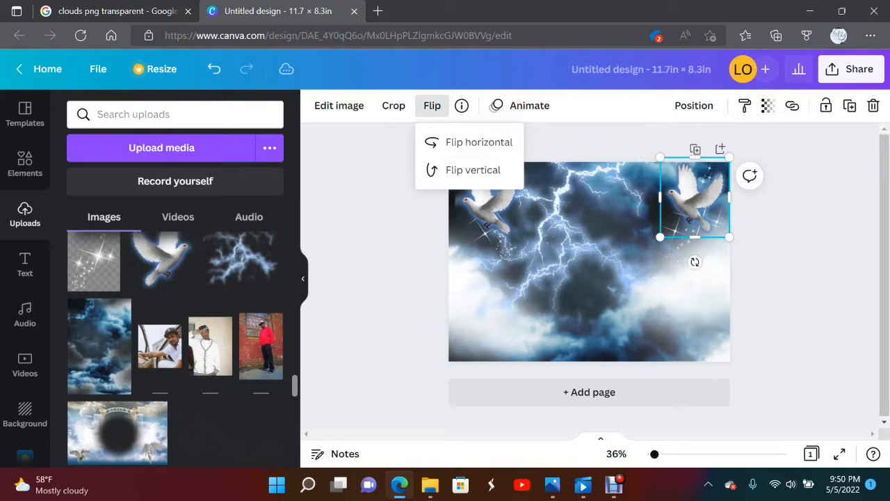
Shrink the upper-right dove, fit it into the page corner and rotate it to -13°.
{"action": "left_click_drag", "start_coordinate": [730, 237], "coordinate": [720, 225]}
{"action": "left_click_drag", "start_coordinate": [690, 192], "coordinate": [695, 192]}
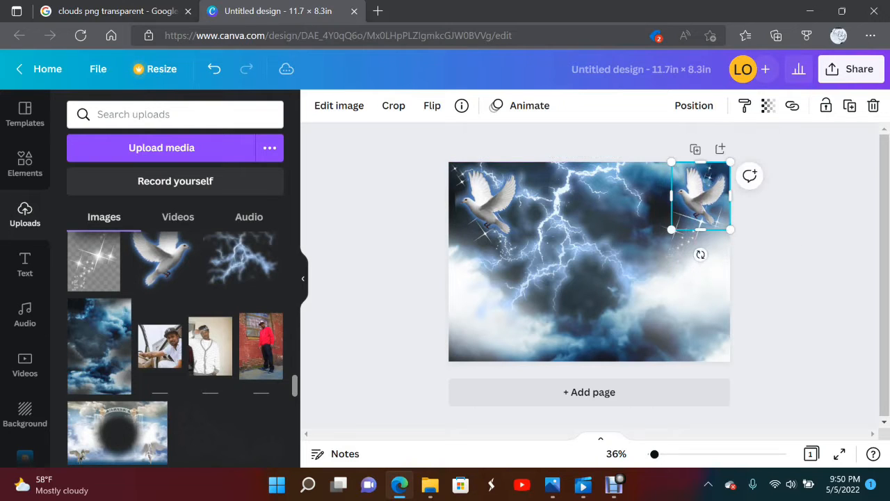
{"action": "left_click_drag", "start_coordinate": [700, 252], "coordinate": [715, 253]}
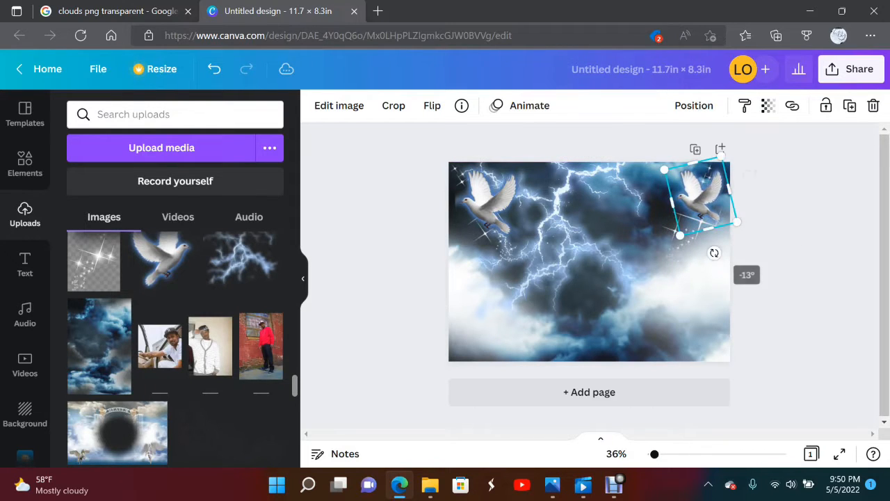
{"action": "left_click", "coordinate": [791, 243]}
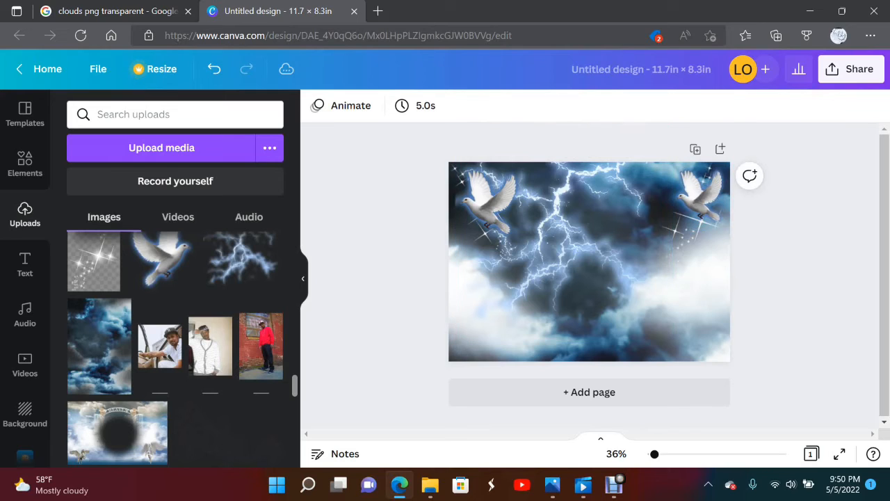
Add a third dove, slightly enlarged, between the lightning and the upper-right dove, and lock it in place.
{"action": "left_click", "coordinate": [161, 261]}
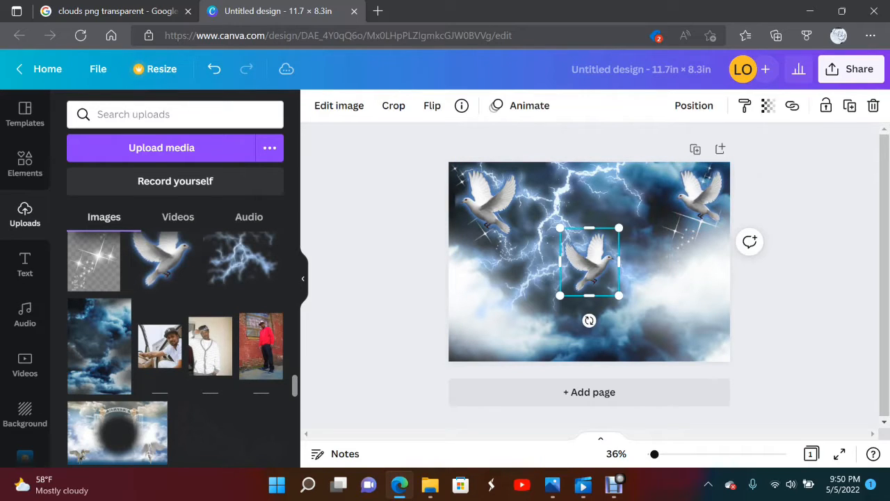
{"action": "left_click_drag", "start_coordinate": [590, 260], "coordinate": [635, 235]}
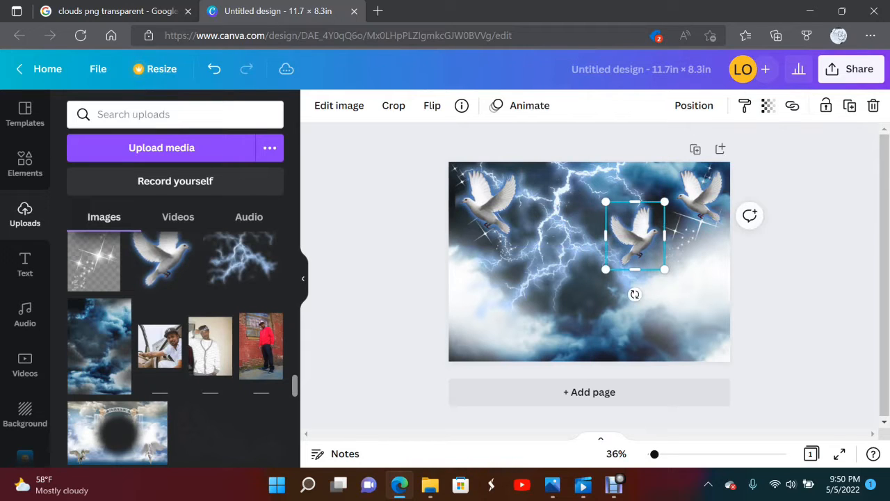
{"action": "left_click_drag", "start_coordinate": [665, 202], "coordinate": [672, 194]}
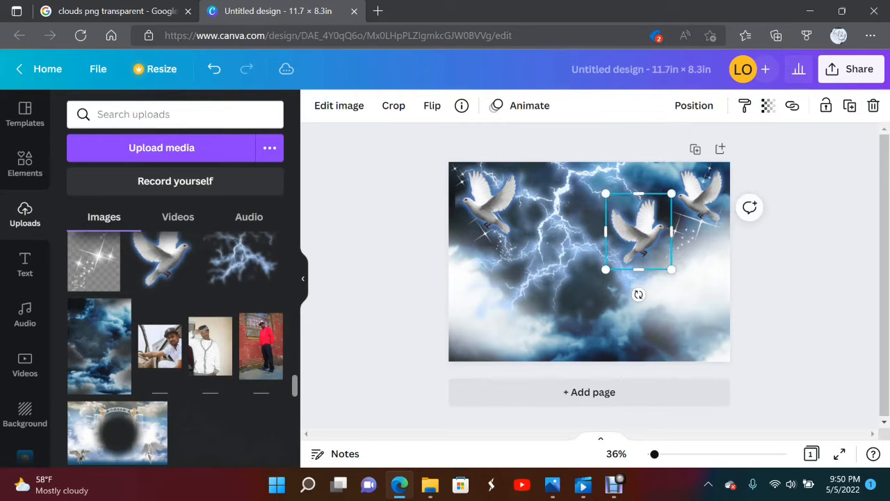
{"action": "left_click_drag", "start_coordinate": [638, 231], "coordinate": [643, 230]}
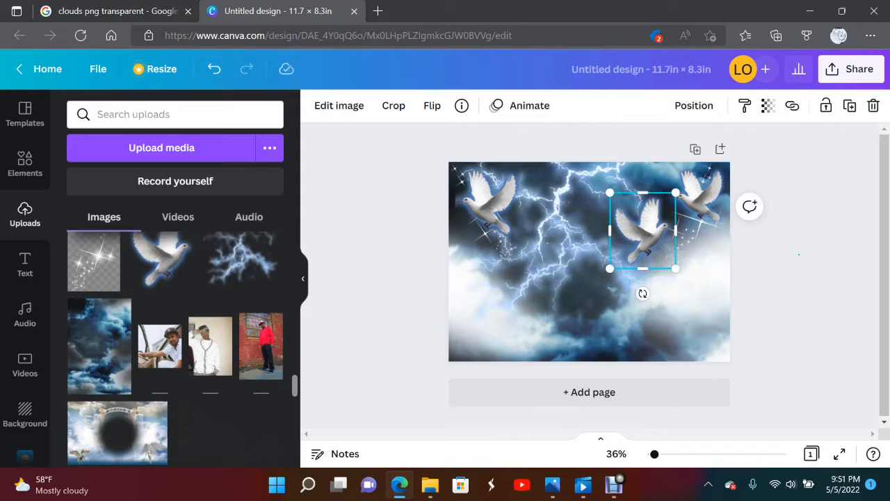
{"action": "left_click", "coordinate": [799, 255]}
{"action": "left_click", "coordinate": [643, 231]}
{"action": "left_click", "coordinate": [826, 106]}
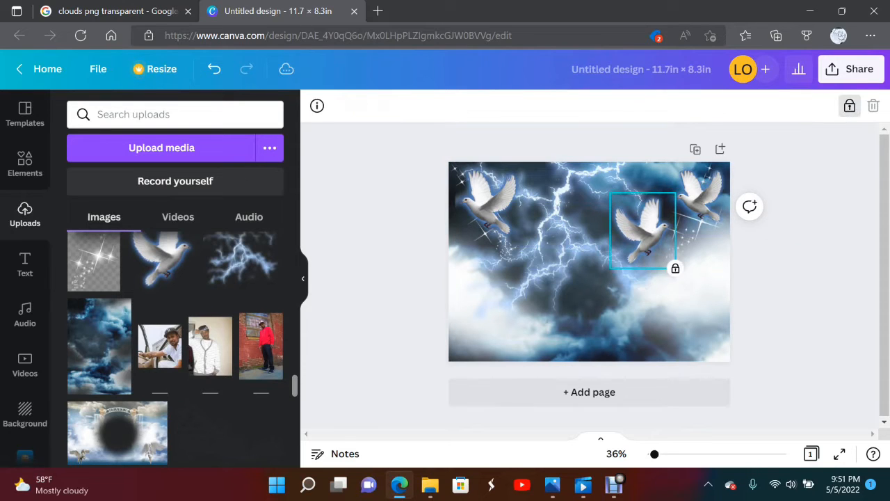
Lock the upper-right and upper-left doves in place and check that the lightning is locked too.
{"action": "left_click", "coordinate": [702, 197]}
{"action": "left_click", "coordinate": [826, 106]}
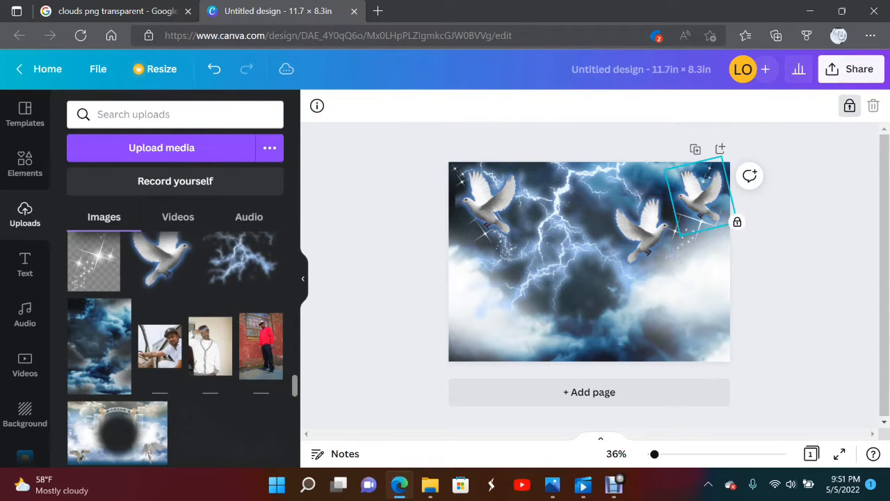
{"action": "left_click", "coordinate": [489, 202]}
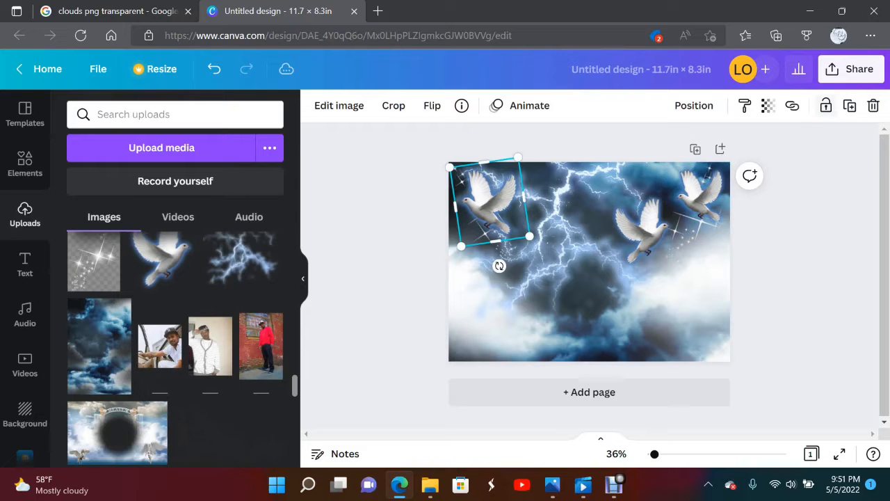
{"action": "left_click", "coordinate": [825, 106]}
{"action": "left_click", "coordinate": [818, 245]}
{"action": "left_click", "coordinate": [567, 233]}
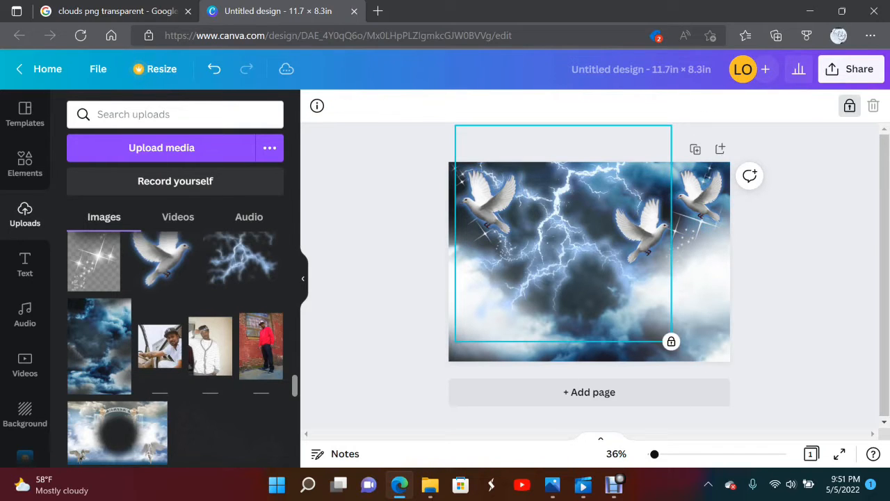
{"action": "left_click", "coordinate": [807, 250]}
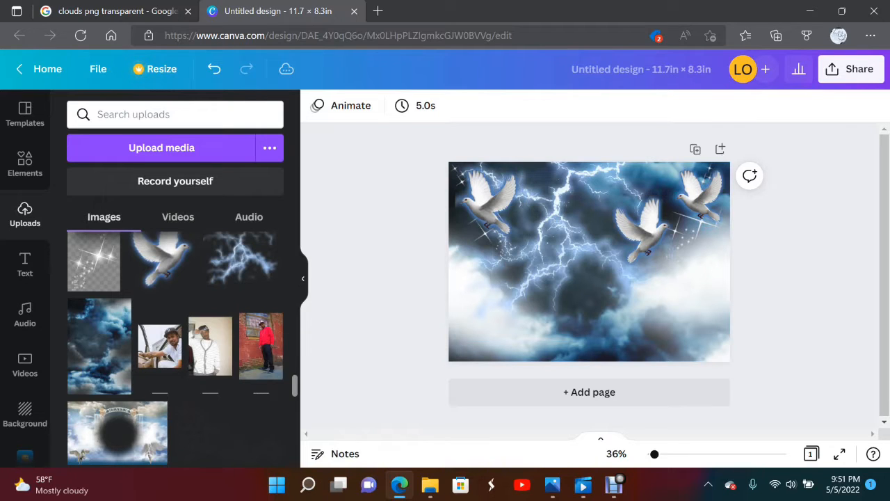
Add a square shape and reshape it into a low band spanning the page's full width near the bottom edge.
{"action": "scroll", "coordinate": [175, 347], "scroll_direction": "up", "scroll_amount": 3}
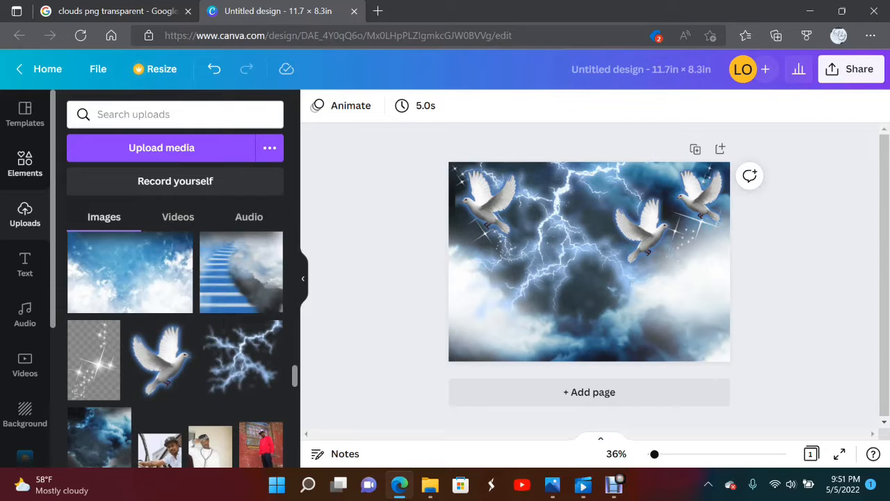
{"action": "left_click", "coordinate": [25, 163]}
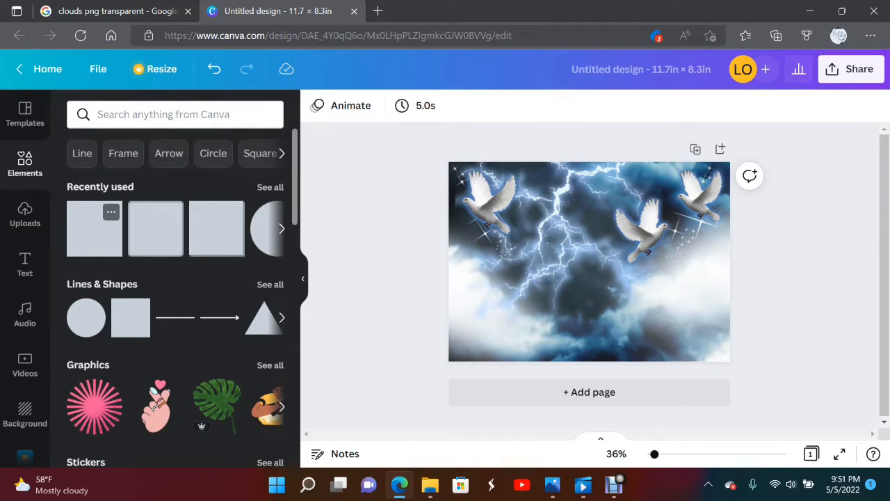
{"action": "left_click", "coordinate": [94, 229]}
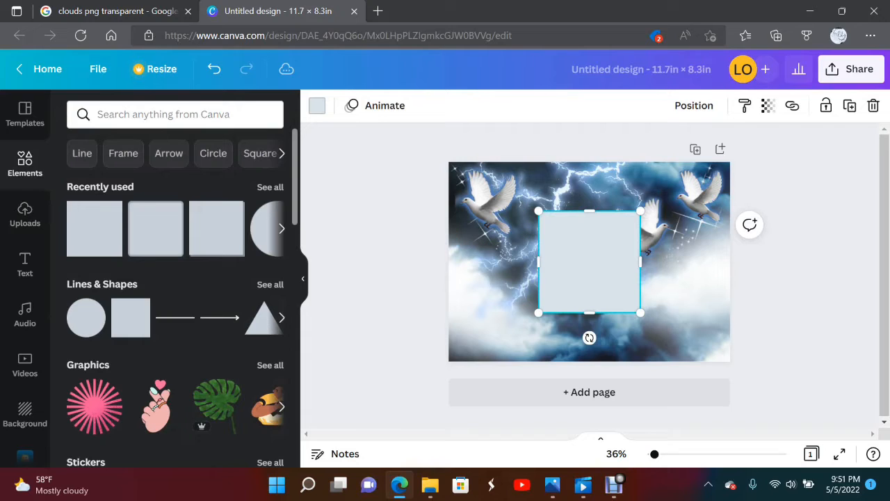
{"action": "left_click_drag", "start_coordinate": [589, 210], "coordinate": [730, 327]}
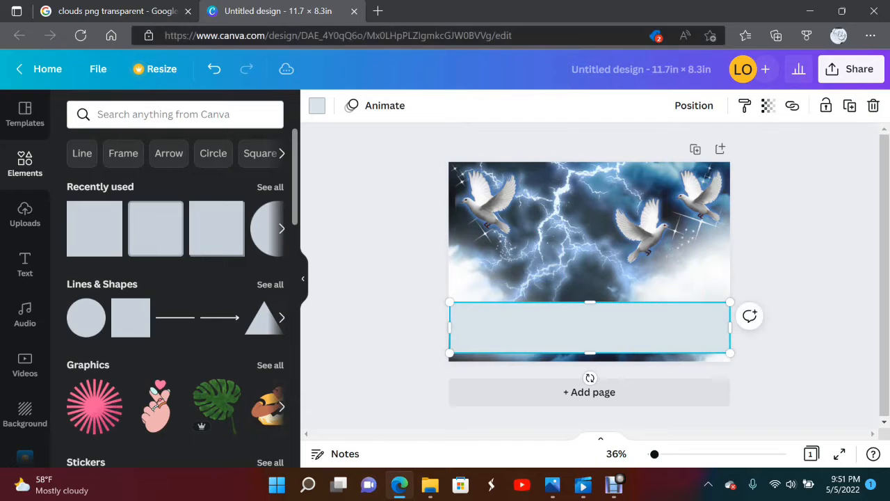
Recolour the band to the default dark grey and set its transparency to 53.
{"action": "left_click", "coordinate": [317, 106]}
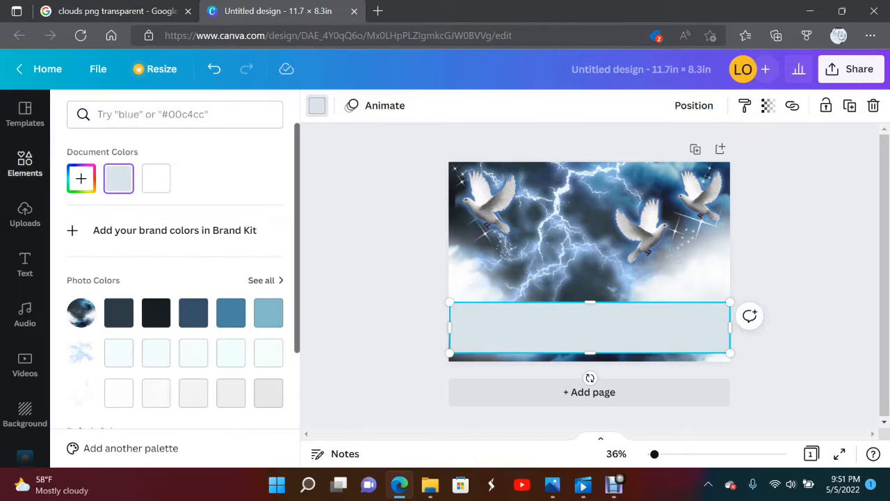
{"action": "scroll", "coordinate": [175, 279], "scroll_direction": "down", "scroll_amount": 3}
{"action": "left_click", "coordinate": [118, 284]}
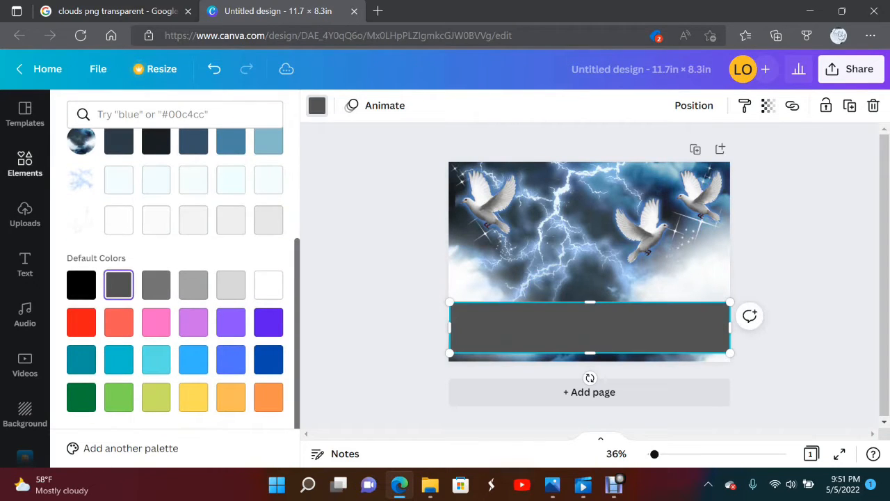
{"action": "left_click", "coordinate": [26, 164]}
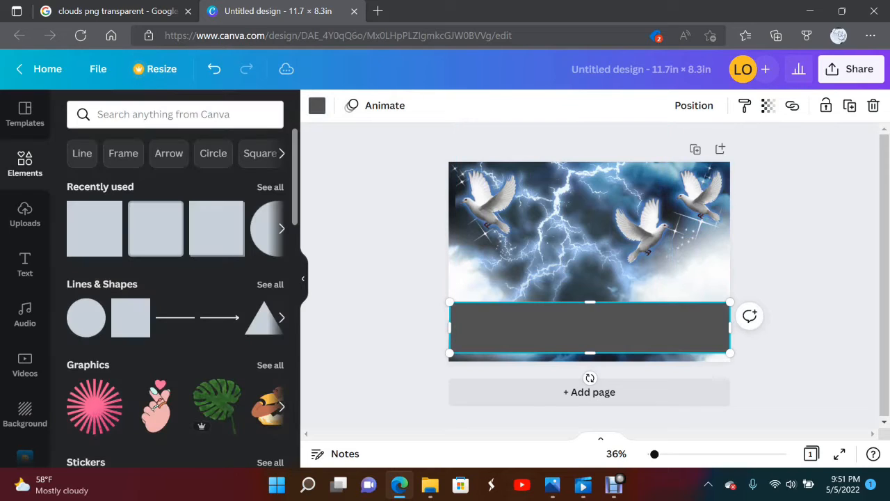
{"action": "left_click", "coordinate": [768, 105]}
{"action": "left_click_drag", "start_coordinate": [763, 162], "coordinate": [697, 161]}
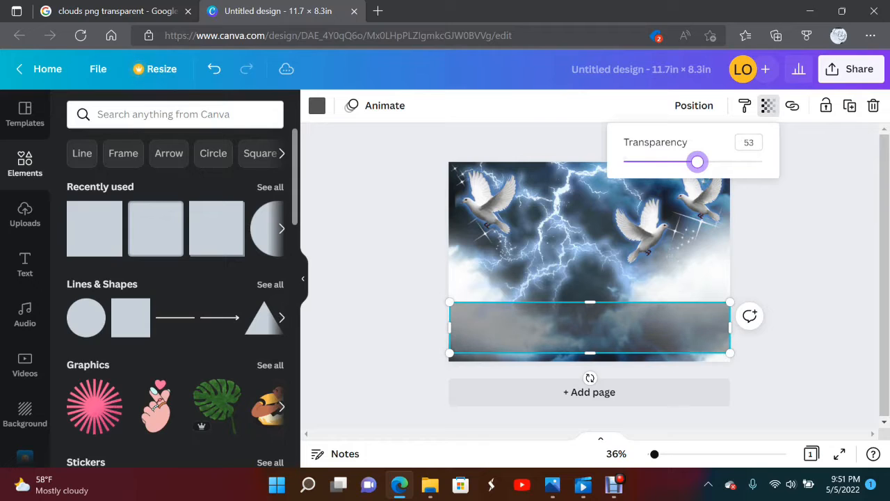
{"action": "left_click", "coordinate": [820, 278]}
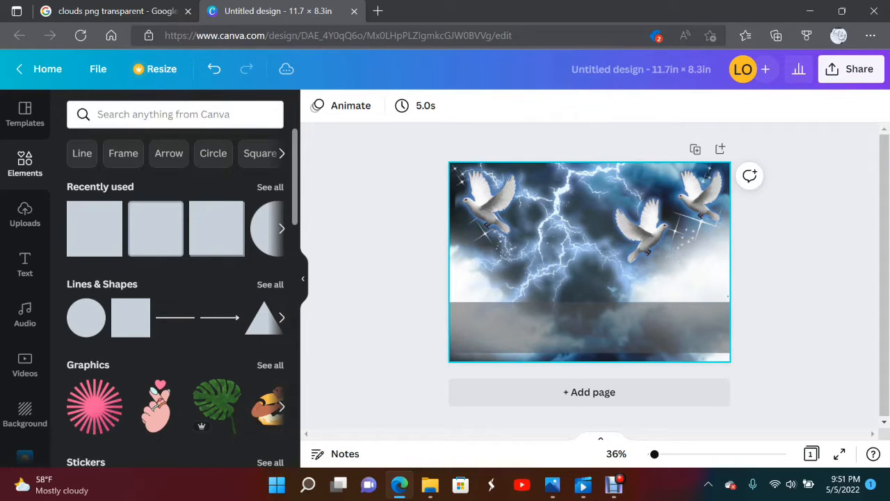
Raise the brightness of the storm-cloud background image.
{"action": "left_click", "coordinate": [584, 222]}
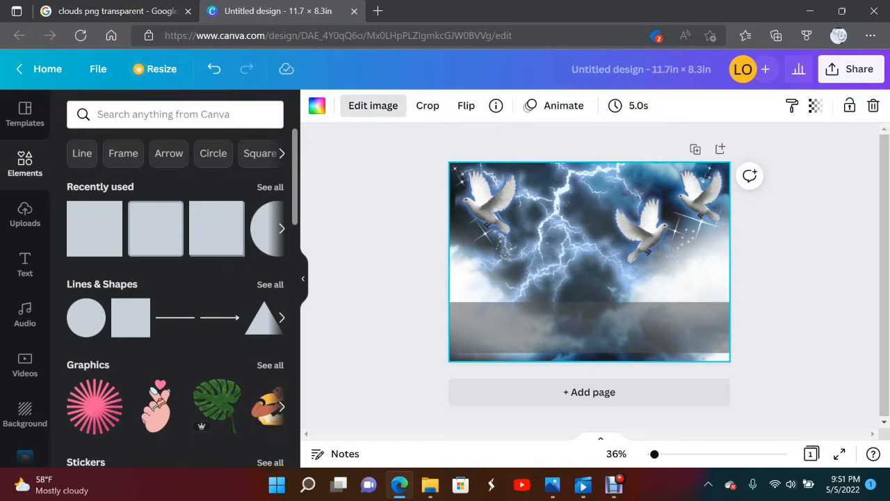
{"action": "left_click", "coordinate": [373, 105]}
{"action": "scroll", "coordinate": [174, 292], "scroll_direction": "down", "scroll_amount": 3}
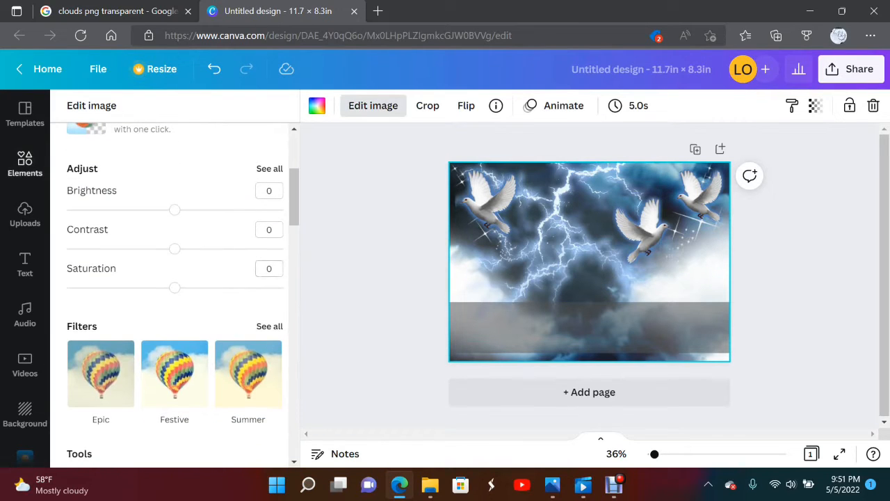
{"action": "left_click_drag", "start_coordinate": [175, 209], "coordinate": [213, 209]}
{"action": "left_click", "coordinate": [25, 164]}
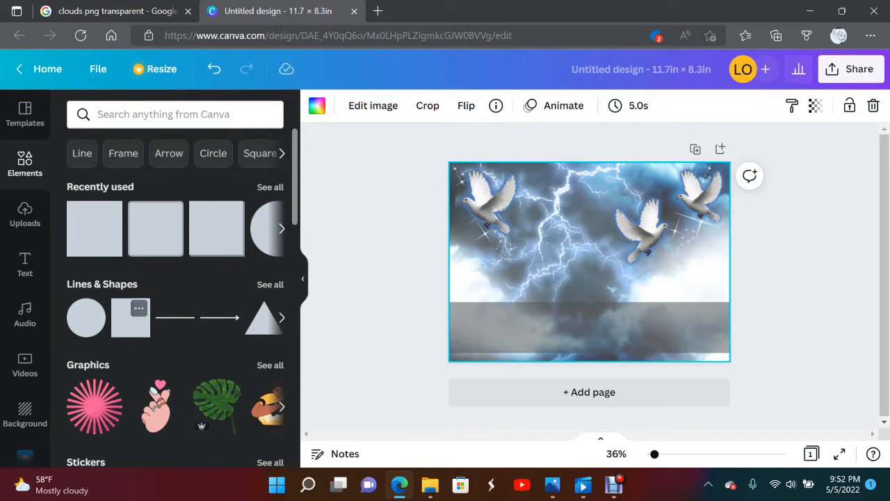
Add a fourth dove from the uploads, shrink it to a small size, and lock the grey band.
{"action": "left_click", "coordinate": [25, 215]}
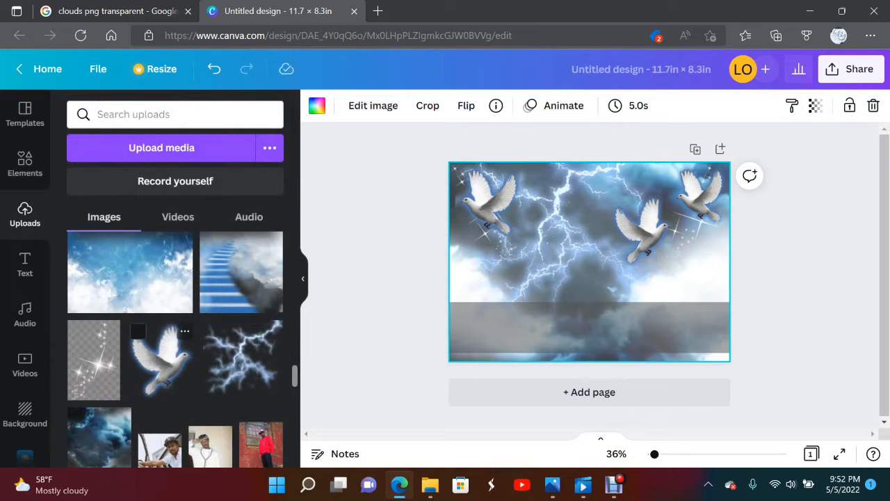
{"action": "scroll", "coordinate": [105, 347], "scroll_direction": "down", "scroll_amount": 2}
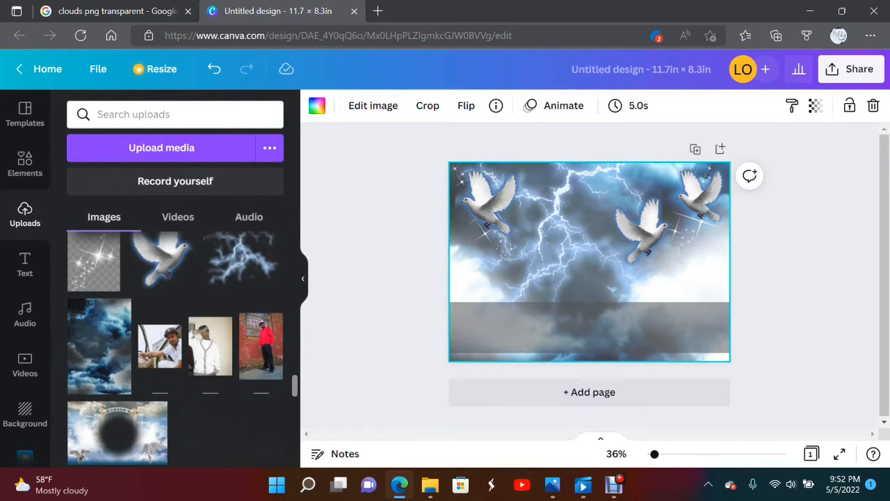
{"action": "left_click", "coordinate": [161, 259]}
{"action": "left_click_drag", "start_coordinate": [622, 299], "coordinate": [596, 267]}
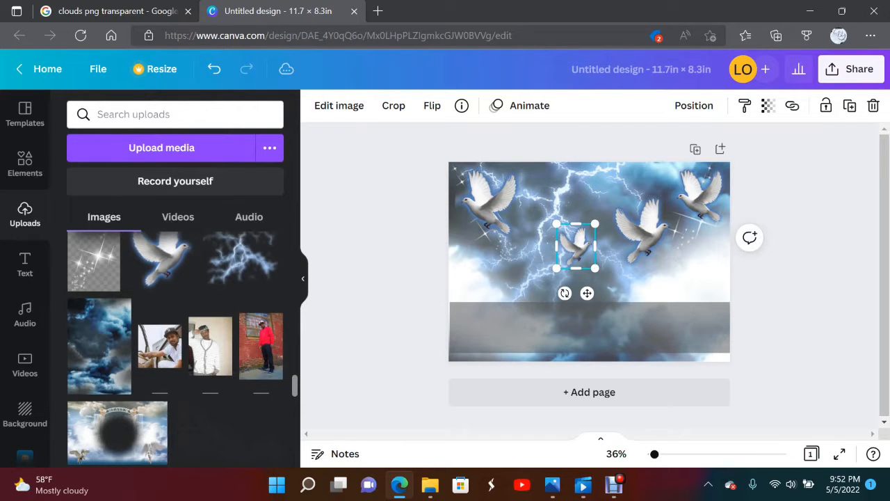
{"action": "left_click", "coordinate": [661, 331]}
{"action": "left_click", "coordinate": [826, 105]}
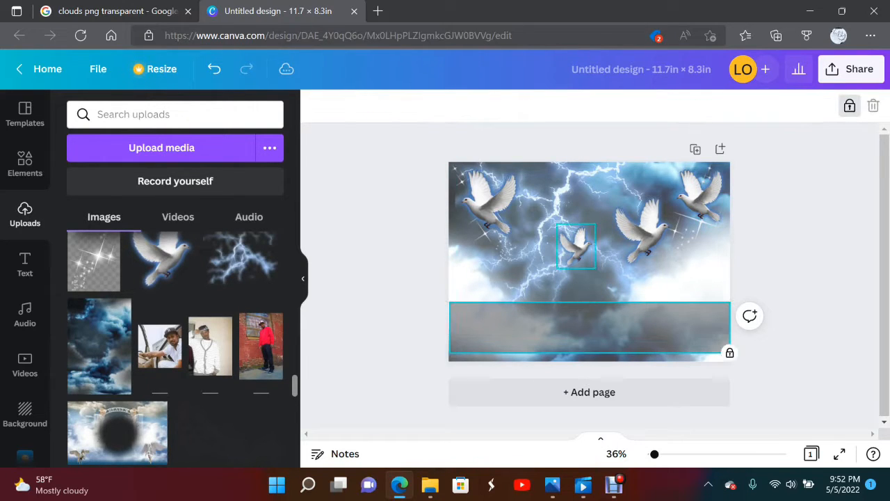
Move the small dove to the page's right edge overlapping the grey band, flip it horizontally and lock it.
{"action": "left_click_drag", "start_coordinate": [576, 247], "coordinate": [713, 292]}
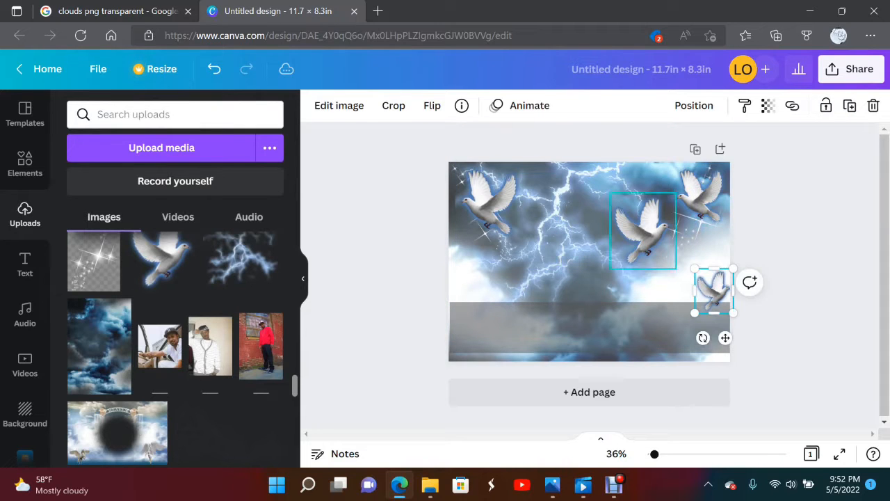
{"action": "left_click", "coordinate": [393, 105]}
{"action": "left_click", "coordinate": [405, 104]}
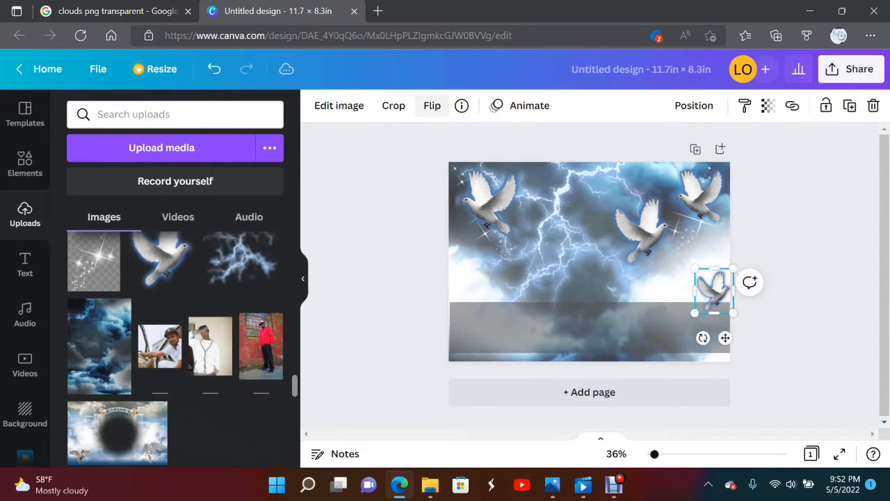
{"action": "left_click", "coordinate": [432, 105]}
{"action": "left_click", "coordinate": [469, 141]}
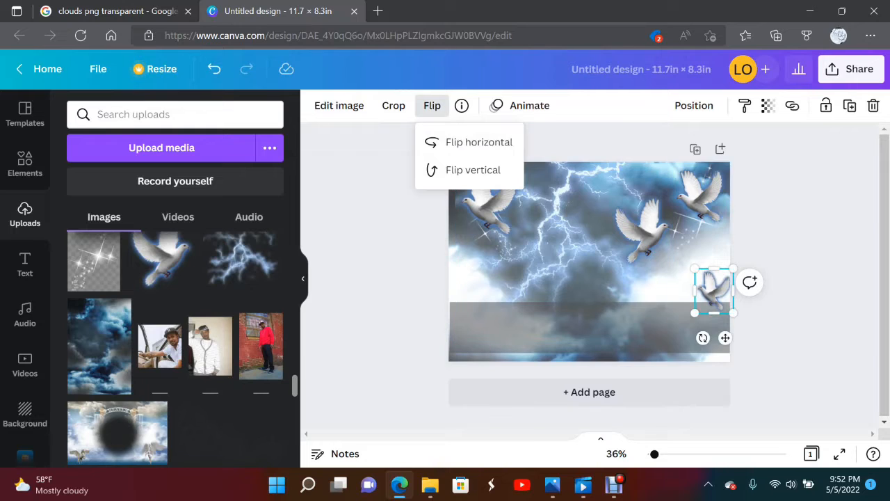
{"action": "left_click_drag", "start_coordinate": [715, 291], "coordinate": [714, 299]}
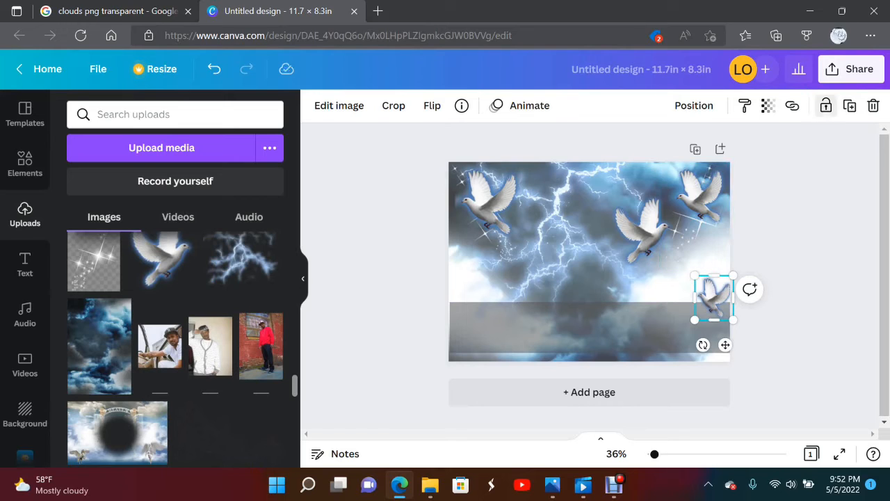
{"action": "left_click", "coordinate": [825, 105]}
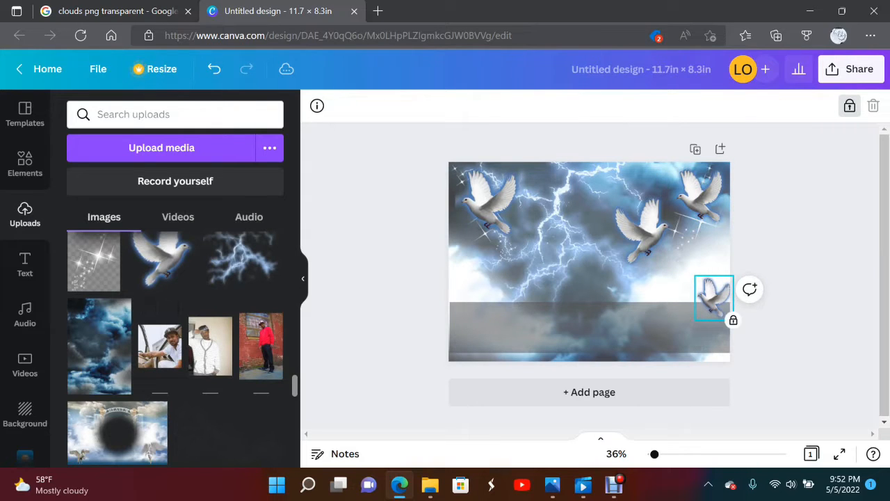
Add the uploaded photo of the man leaning out of a car and remove its background.
{"action": "left_click", "coordinate": [160, 346]}
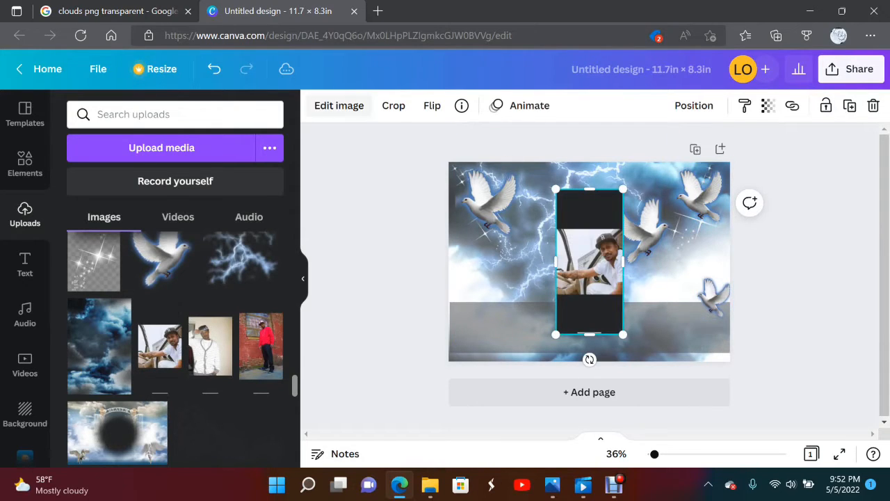
{"action": "left_click", "coordinate": [339, 105]}
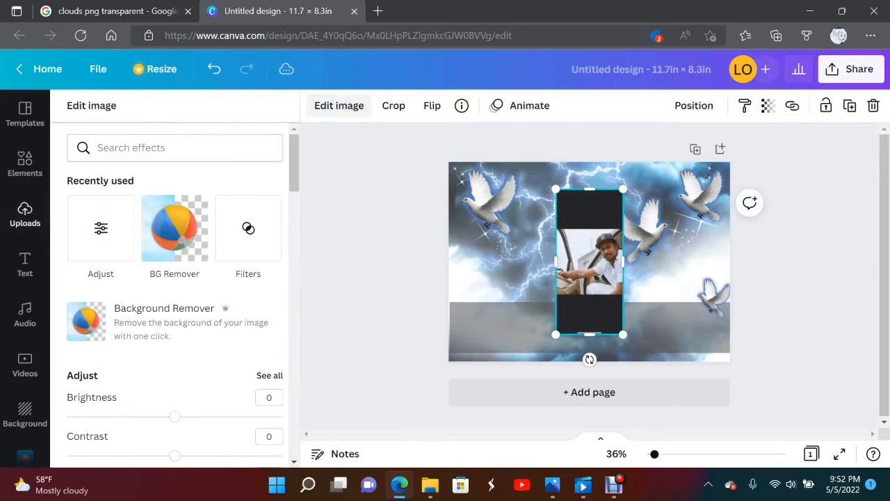
{"action": "left_click", "coordinate": [174, 228]}
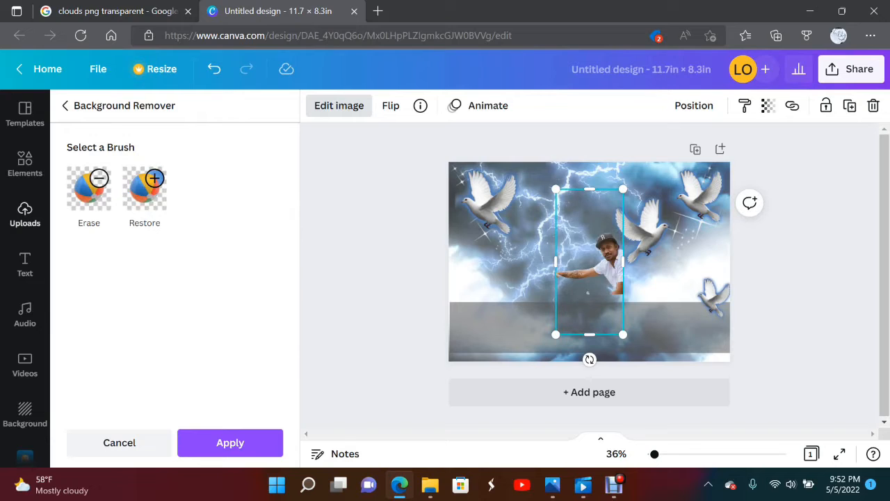
Crop the man's cutout to a narrow frame at the page's right edge, trim its empty top, and place it behind the small dove.
{"action": "left_click_drag", "start_coordinate": [556, 261], "coordinate": [714, 262]}
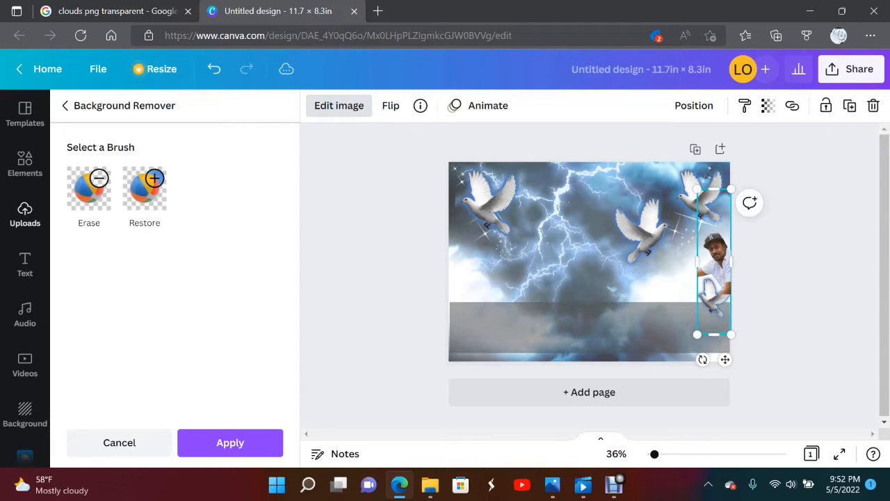
{"action": "left_click_drag", "start_coordinate": [714, 188], "coordinate": [714, 230]}
{"action": "right_click", "coordinate": [718, 263]}
{"action": "left_click", "coordinate": [612, 257]}
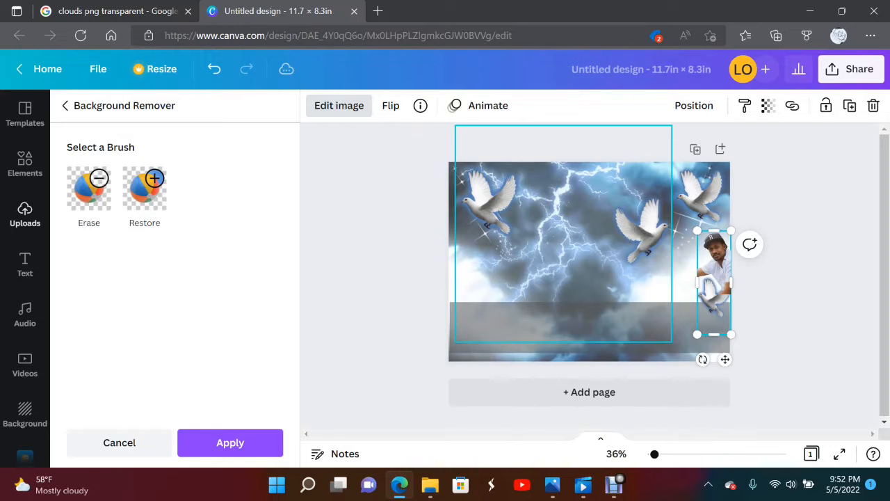
Trim the man's cutout slightly more along its left side.
{"action": "left_click", "coordinate": [715, 296]}
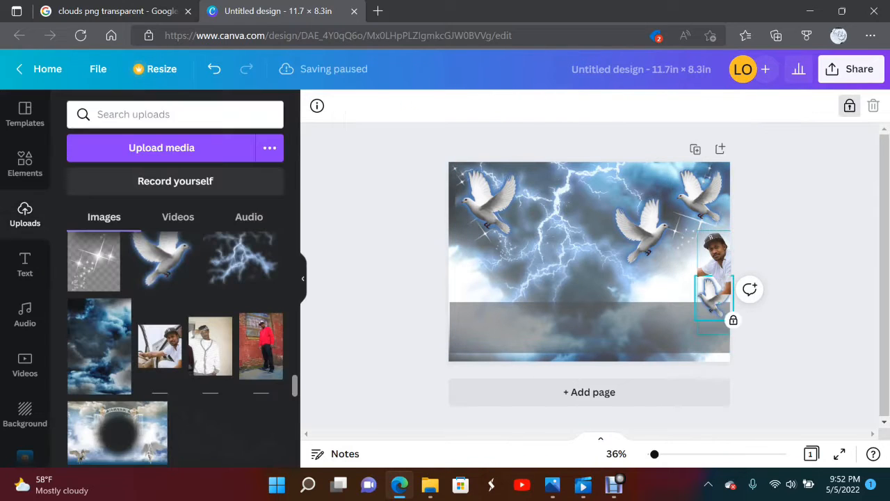
{"action": "left_click", "coordinate": [715, 258]}
{"action": "left_click", "coordinate": [793, 257]}
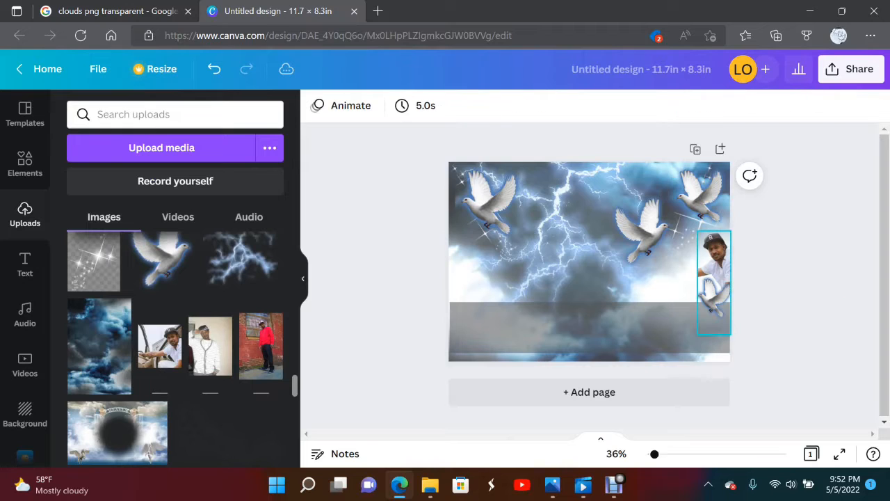
{"action": "left_click", "coordinate": [714, 258]}
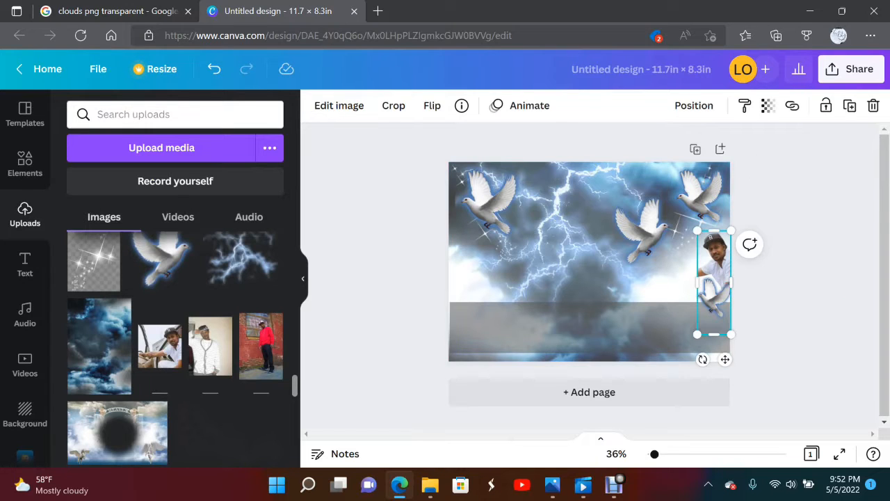
{"action": "left_click_drag", "start_coordinate": [698, 282], "coordinate": [701, 282]}
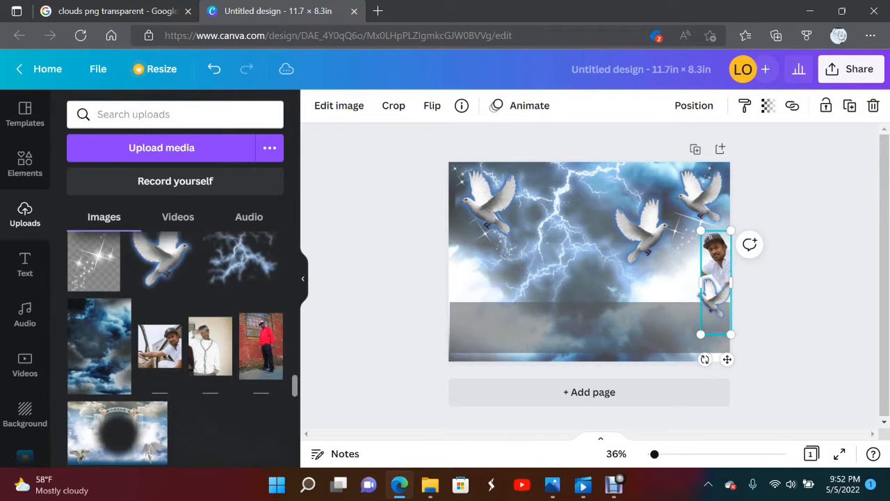
{"action": "left_click", "coordinate": [786, 296]}
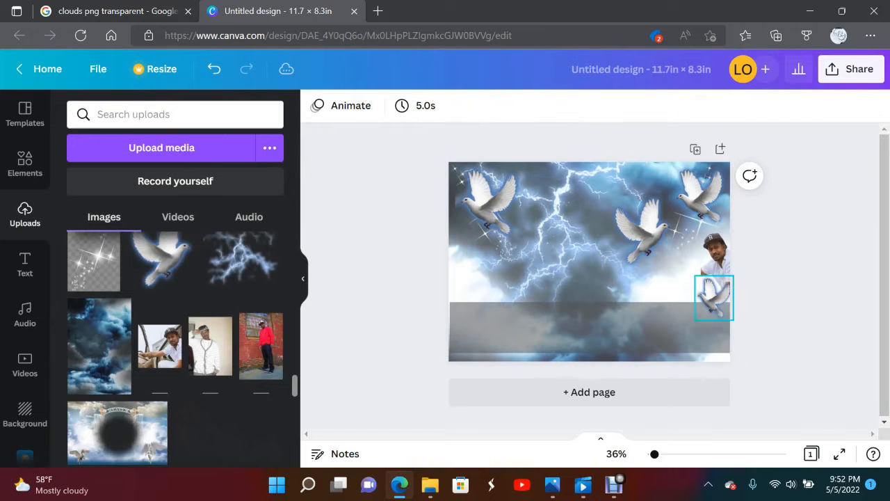
Unlock the man's cutout and move it slightly down at the page's right edge, keeping it behind the small dove.
{"action": "left_click", "coordinate": [715, 263]}
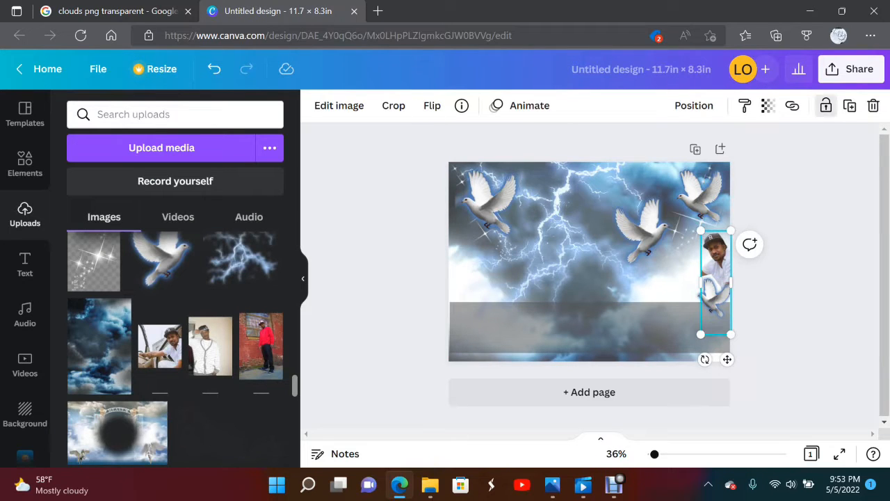
{"action": "left_click", "coordinate": [826, 105]}
{"action": "left_click", "coordinate": [849, 106]}
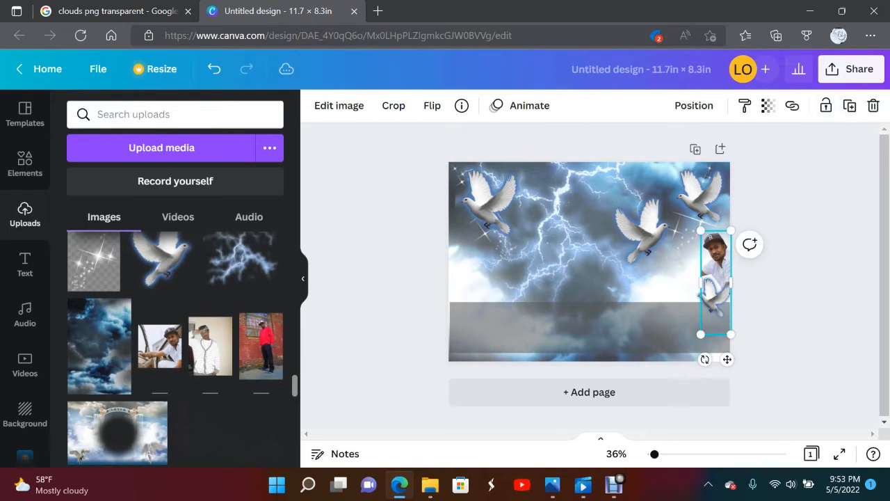
{"action": "mouse_move", "coordinate": [715, 296]}
{"action": "left_mouse_down"}
{"action": "mouse_move", "coordinate": [721, 289]}
{"action": "mouse_move", "coordinate": [716, 299]}
{"action": "mouse_move", "coordinate": [710, 290]}
{"action": "left_mouse_up"}
{"action": "left_click_drag", "start_coordinate": [699, 288], "coordinate": [716, 291]}
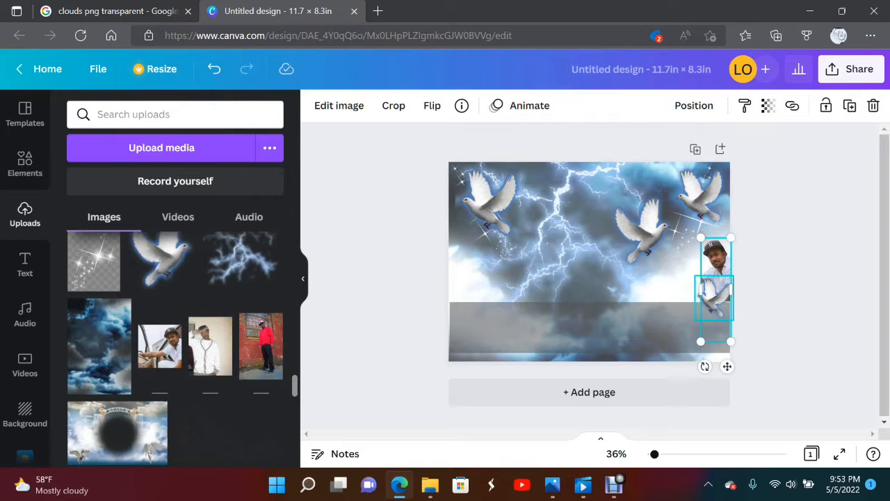
{"action": "left_click", "coordinate": [791, 297]}
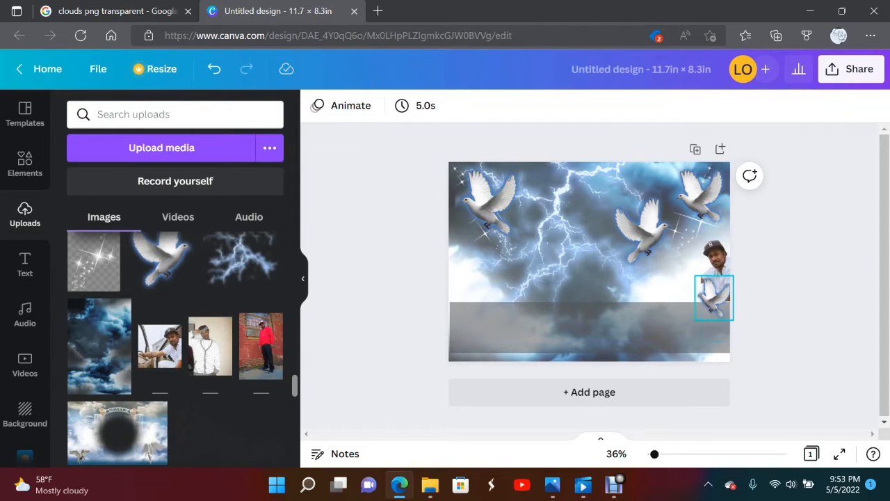
{"action": "left_click", "coordinate": [717, 293]}
{"action": "left_click_drag", "start_coordinate": [701, 289], "coordinate": [701, 289]}
{"action": "left_click", "coordinate": [800, 299]}
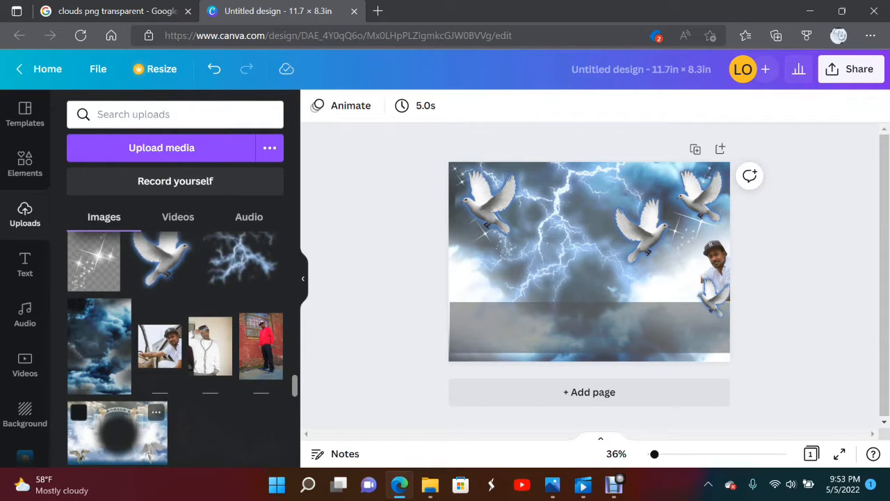
Add another uploaded dove, shrink it to about the small dove's size, and place it on the grey band's left half.
{"action": "left_click", "coordinate": [161, 258]}
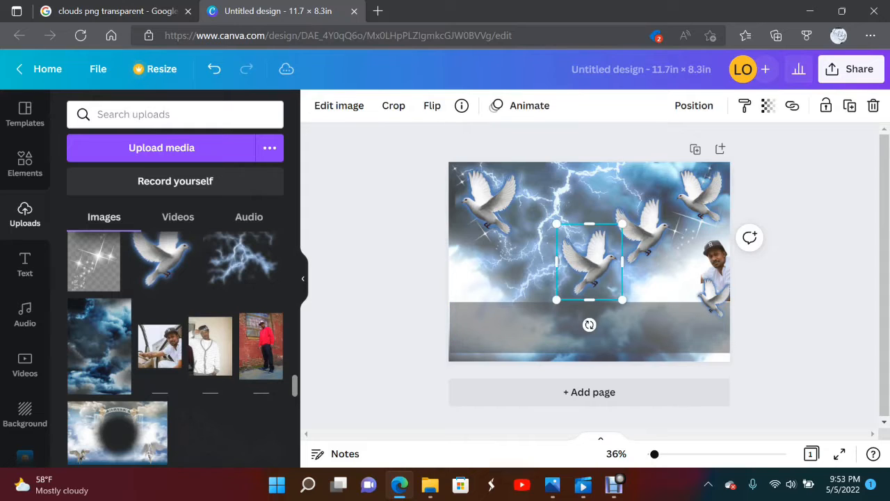
{"action": "left_click_drag", "start_coordinate": [589, 260], "coordinate": [499, 333]}
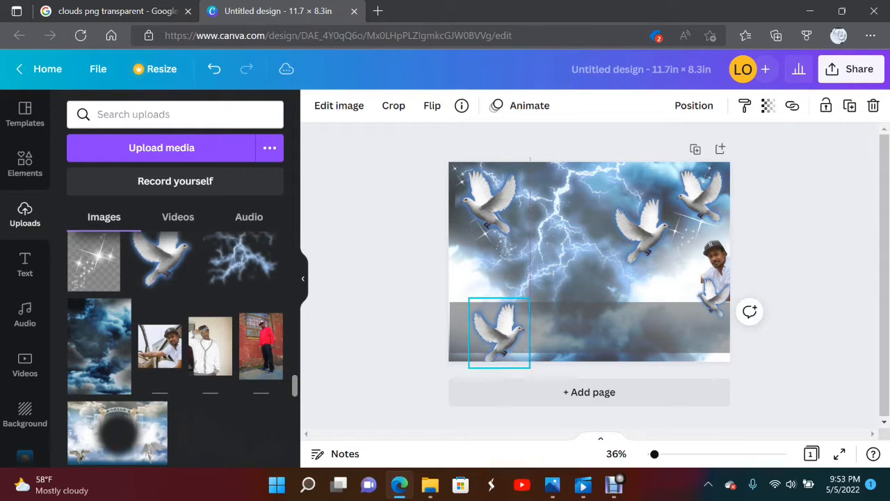
{"action": "left_click_drag", "start_coordinate": [530, 368], "coordinate": [529, 339]}
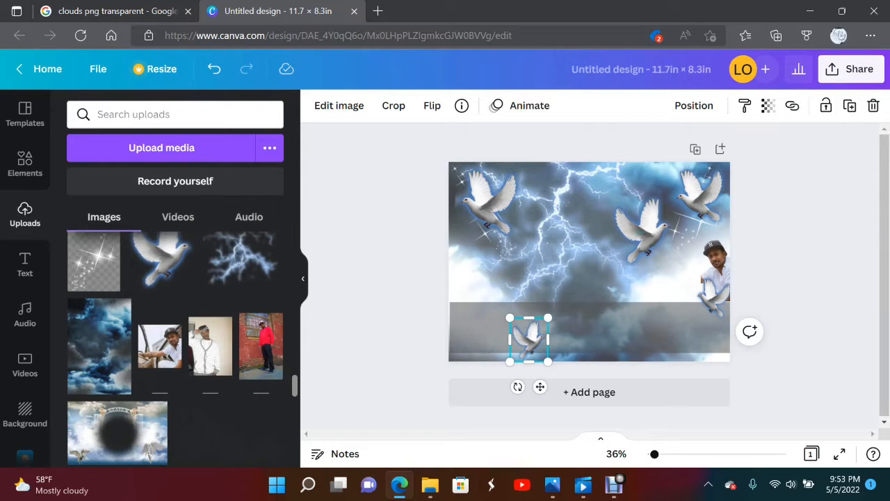
Unlock the large dove right of the page's centre, shift it slightly left, and lock it again.
{"action": "left_click", "coordinate": [635, 228]}
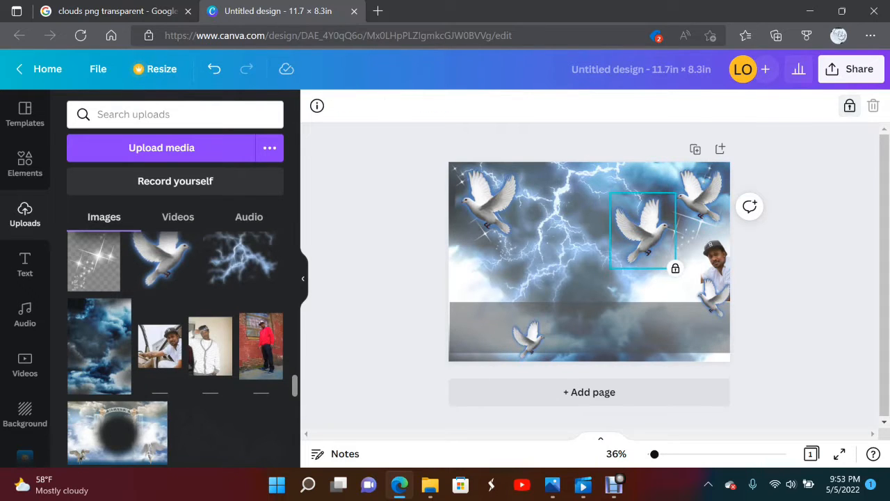
{"action": "left_click", "coordinate": [850, 105]}
{"action": "mouse_move", "coordinate": [642, 230]}
{"action": "left_mouse_down"}
{"action": "mouse_move", "coordinate": [623, 224]}
{"action": "mouse_move", "coordinate": [626, 230]}
{"action": "left_mouse_up"}
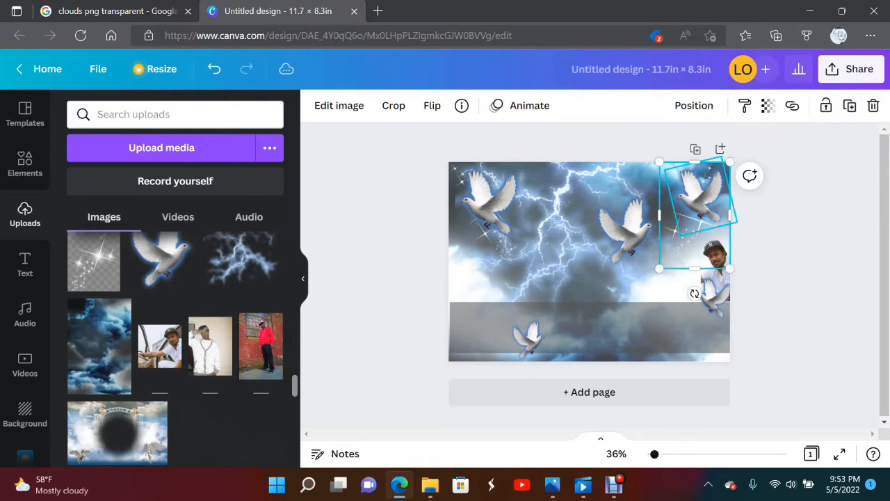
{"action": "left_click", "coordinate": [827, 106]}
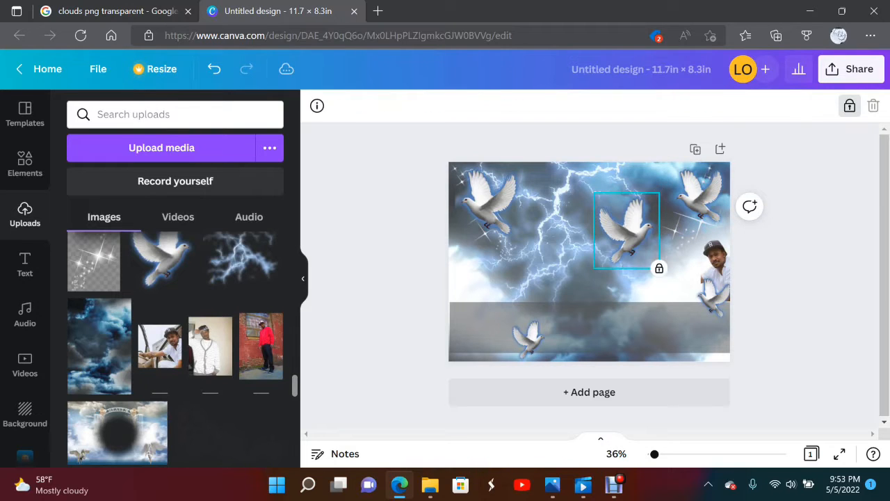
Lock the man's cutout in place and check that the small dove over it is locked.
{"action": "left_click", "coordinate": [715, 260]}
{"action": "left_click", "coordinate": [826, 106]}
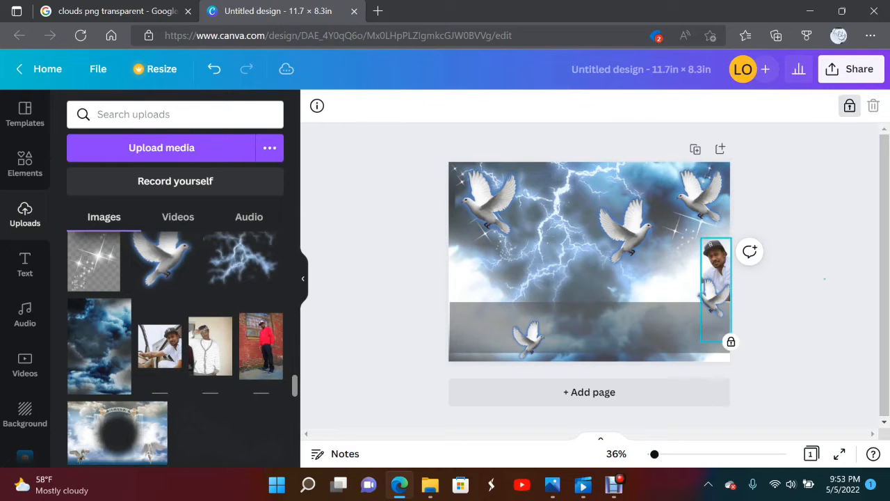
{"action": "left_click", "coordinate": [823, 278]}
{"action": "left_click", "coordinate": [715, 300]}
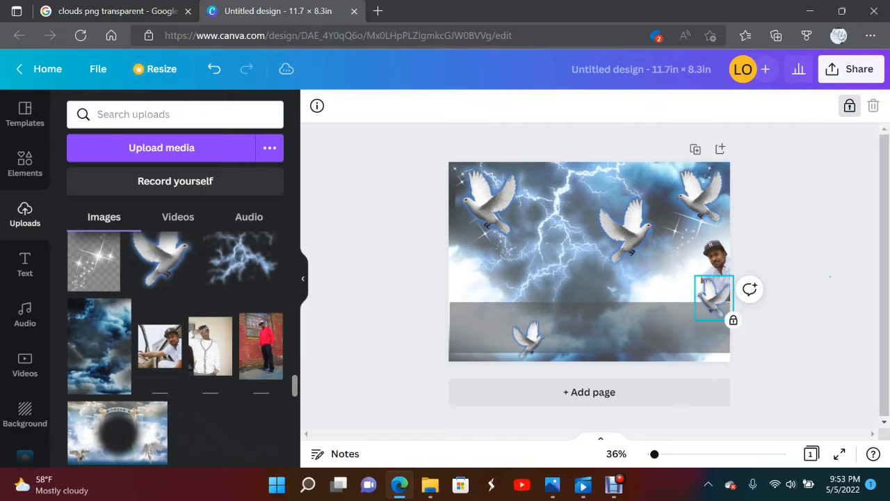
{"action": "left_click", "coordinate": [830, 277]}
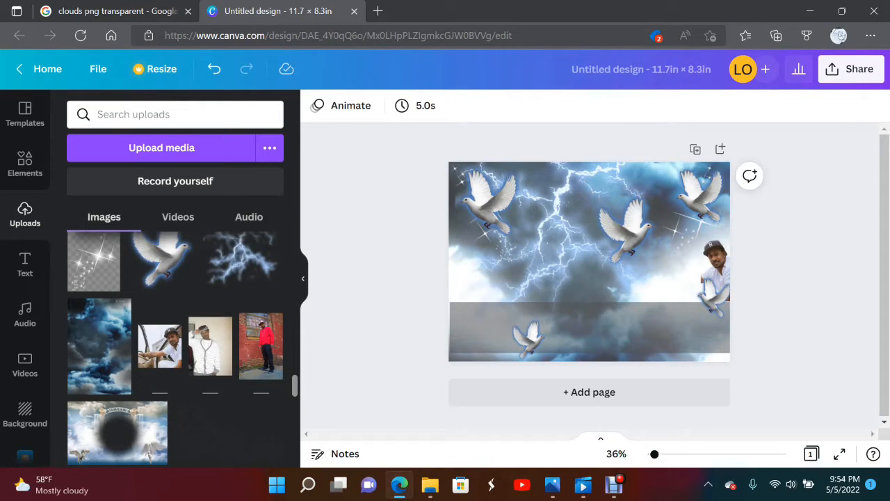
Find the image of falling hundred-dollar bills among the uploads and add it to the page.
{"action": "scroll", "coordinate": [261, 317], "scroll_direction": "down", "scroll_amount": 1}
{"action": "scroll", "coordinate": [229, 375], "scroll_direction": "down", "scroll_amount": 2}
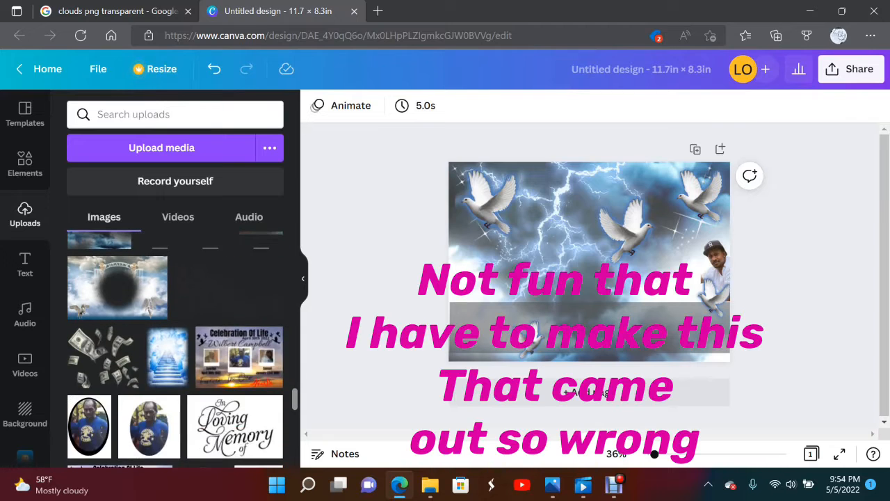
{"action": "scroll", "coordinate": [230, 375], "scroll_direction": "up", "scroll_amount": 3}
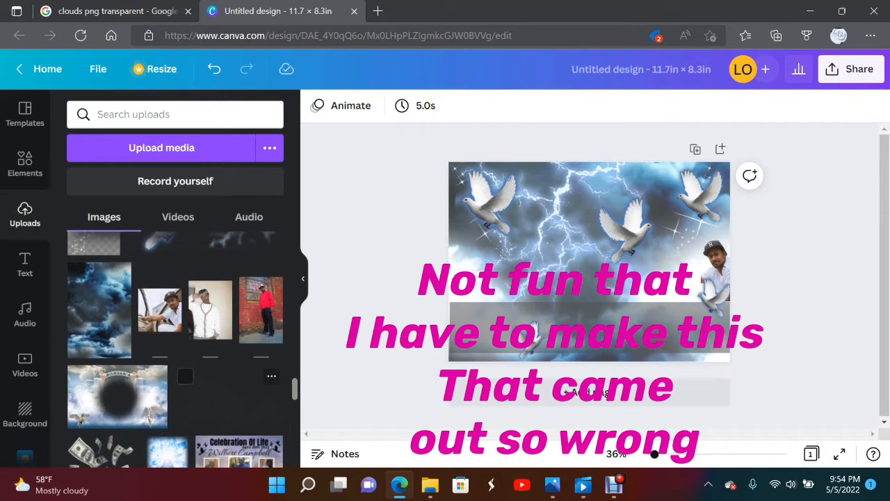
{"action": "scroll", "coordinate": [229, 376], "scroll_direction": "up", "scroll_amount": 5}
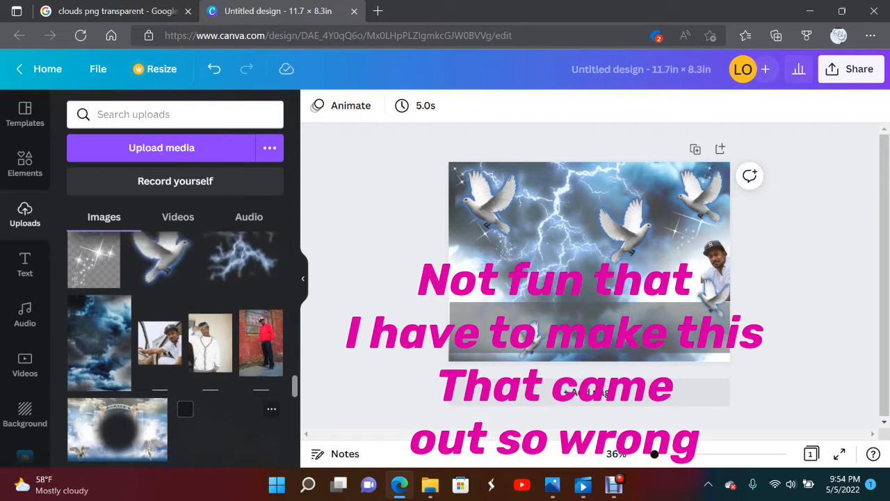
{"action": "scroll", "coordinate": [122, 362], "scroll_direction": "up", "scroll_amount": 10}
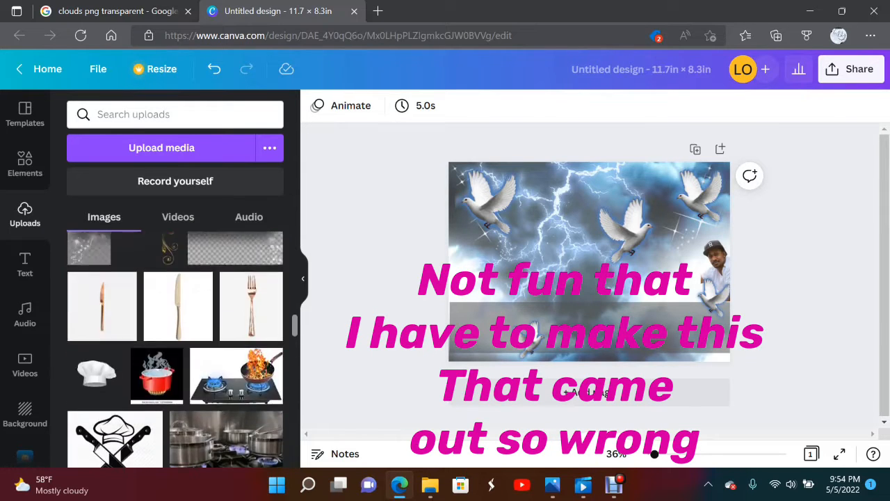
{"action": "scroll", "coordinate": [175, 347], "scroll_direction": "up", "scroll_amount": 3}
{"action": "scroll", "coordinate": [175, 348], "scroll_direction": "down", "scroll_amount": 8}
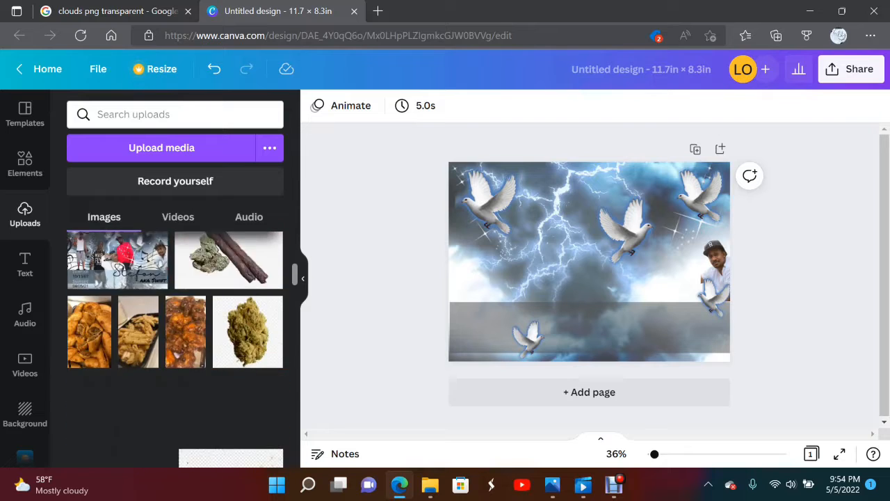
{"action": "scroll", "coordinate": [156, 306], "scroll_direction": "down", "scroll_amount": 10}
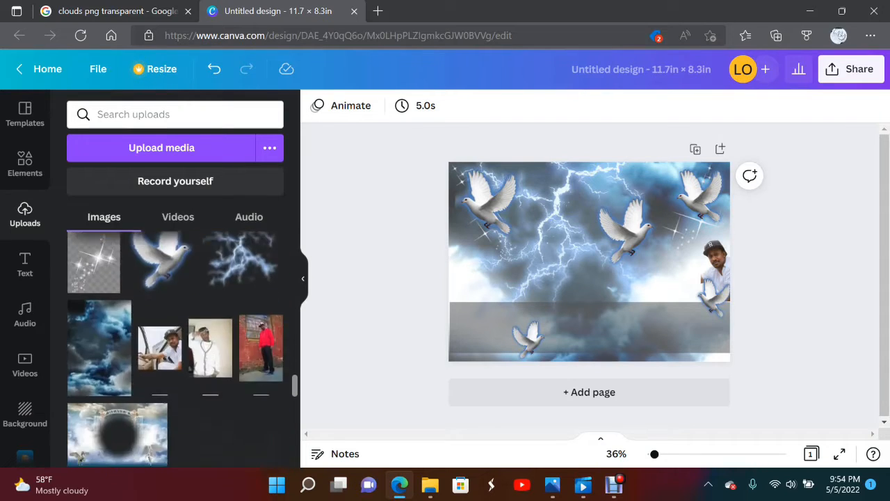
{"action": "scroll", "coordinate": [149, 331], "scroll_direction": "up", "scroll_amount": 1}
{"action": "left_click", "coordinate": [105, 286]}
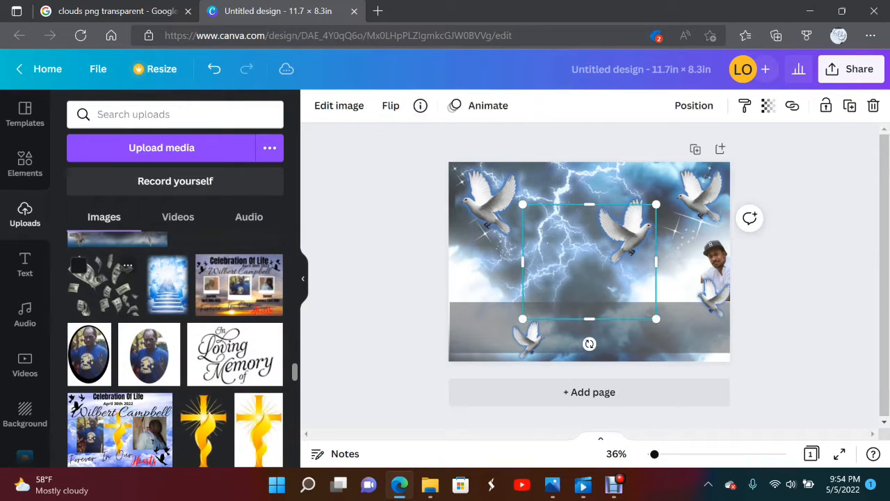
Enlarge the falling-money image and extend its left and right sides so it covers the whole page.
{"action": "left_click_drag", "start_coordinate": [522, 205], "coordinate": [458, 148]}
{"action": "left_click_drag", "start_coordinate": [656, 318], "coordinate": [721, 376]}
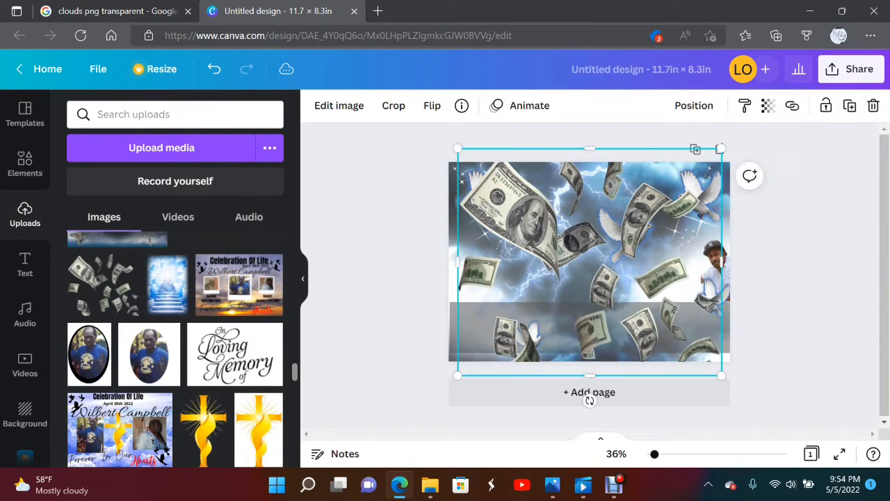
{"action": "left_click_drag", "start_coordinate": [458, 261], "coordinate": [450, 261]}
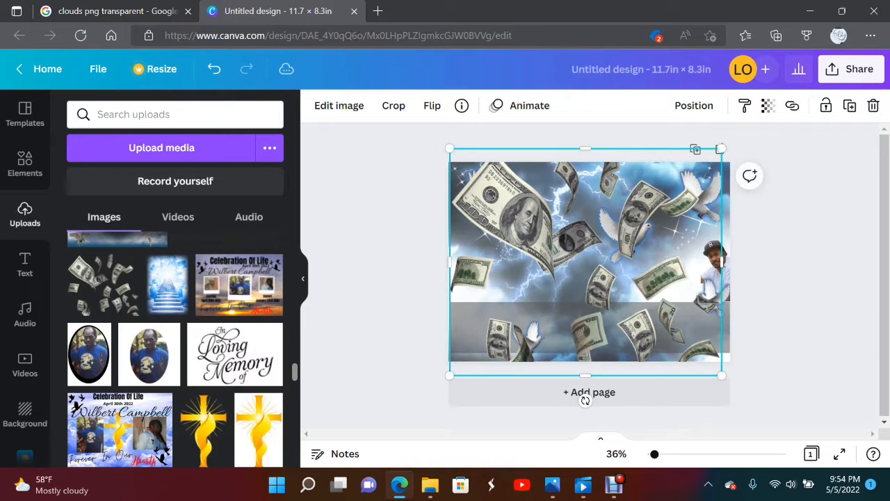
{"action": "left_click_drag", "start_coordinate": [723, 261], "coordinate": [738, 261]}
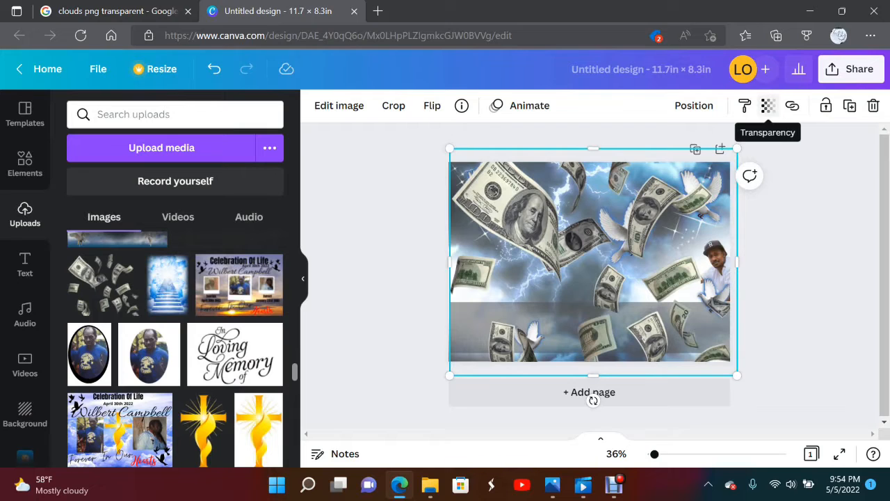
Set the falling-money image's transparency to 25 and lock it.
{"action": "left_click", "coordinate": [767, 105]}
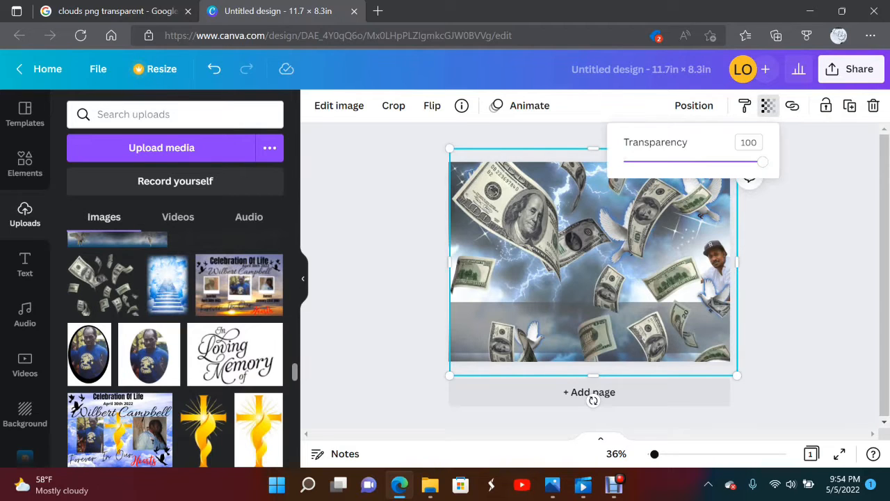
{"action": "left_click_drag", "start_coordinate": [762, 162], "coordinate": [658, 161]}
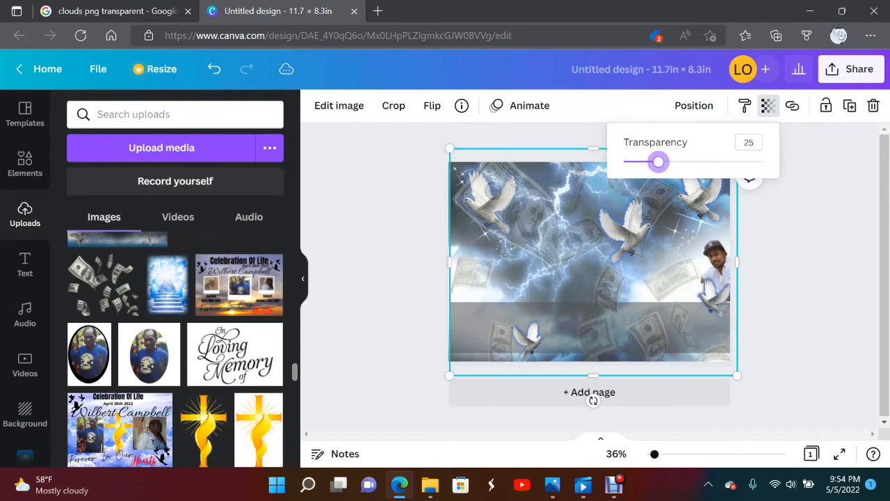
{"action": "left_click", "coordinate": [827, 106]}
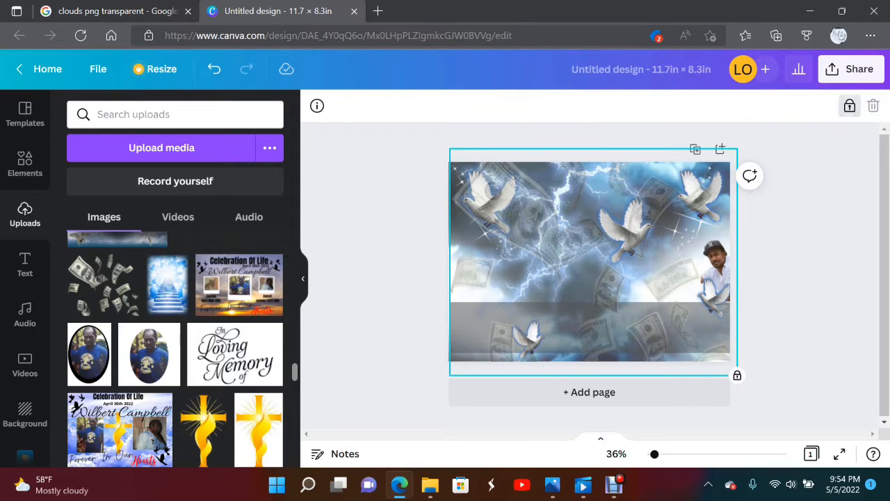
Unlock the falling-money image and send it backward layer by layer so it sits behind the doves.
{"action": "left_click", "coordinate": [850, 106]}
{"action": "left_click", "coordinate": [693, 105]}
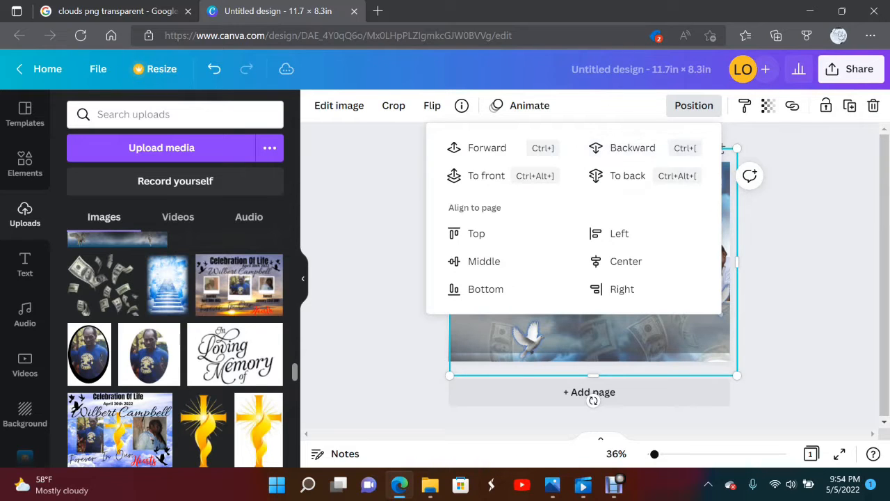
{"action": "left_click", "coordinate": [800, 236]}
{"action": "left_click", "coordinate": [592, 278]}
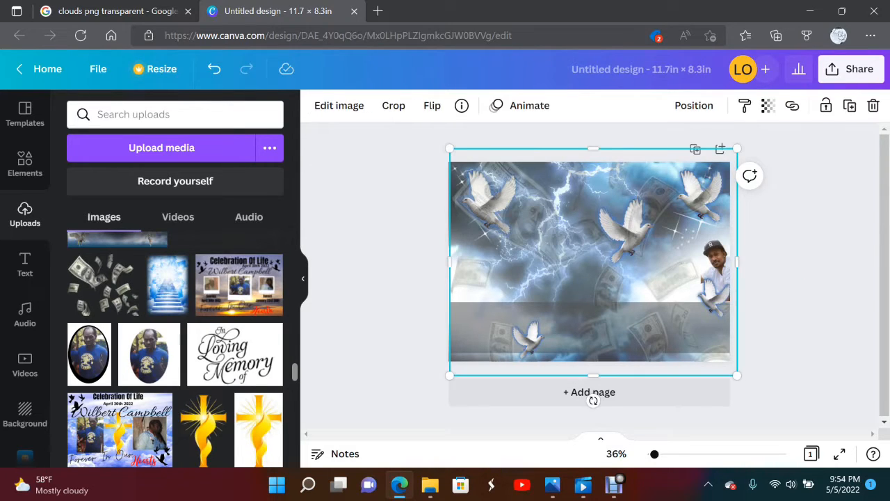
{"action": "right_click", "coordinate": [593, 401]}
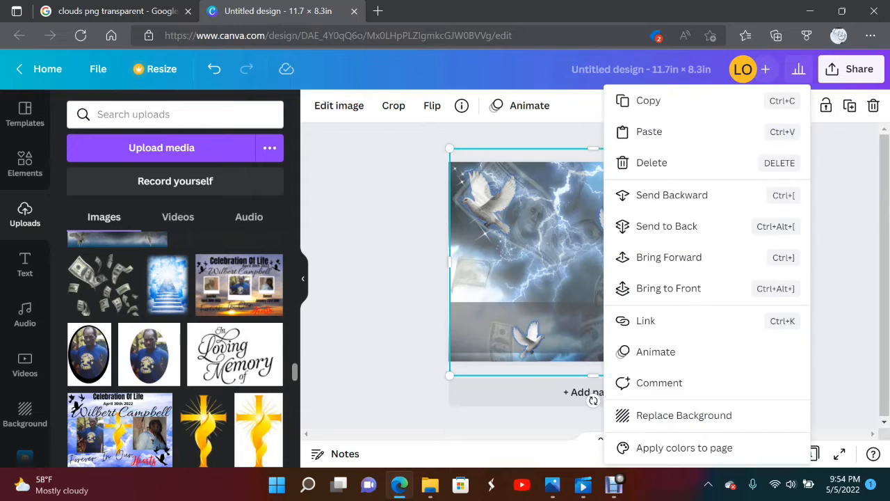
{"action": "key", "text": "Escape"}
{"action": "right_click", "coordinate": [593, 401]}
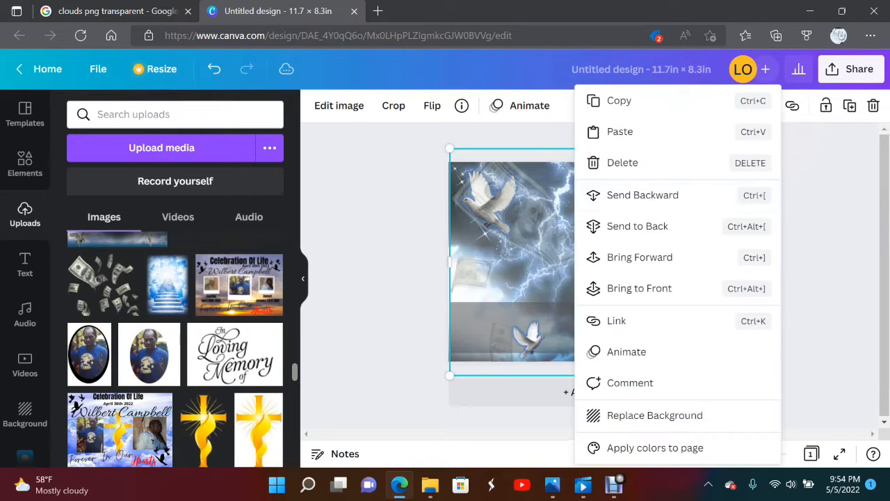
{"action": "key", "text": "Escape"}
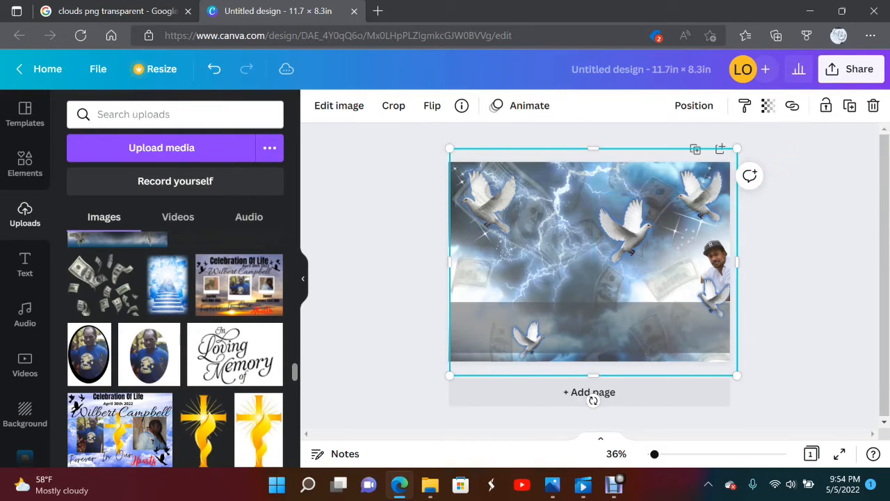
{"action": "right_click", "coordinate": [592, 400]}
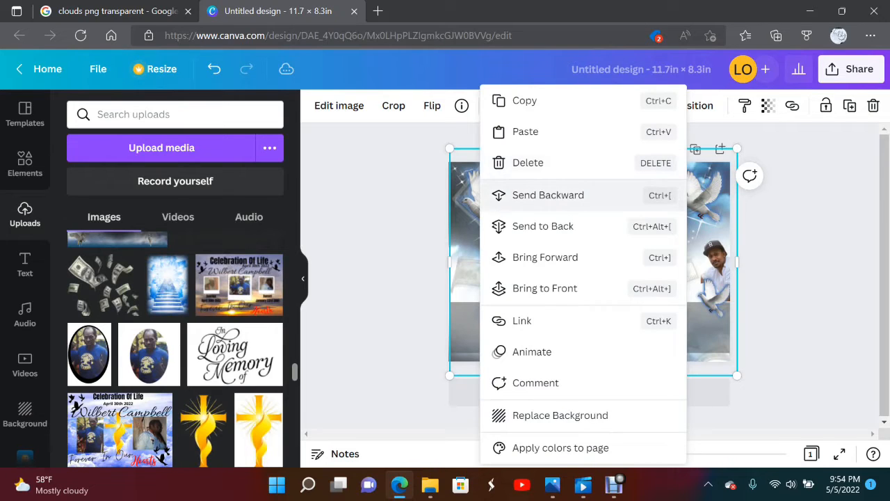
{"action": "key", "text": "Escape"}
{"action": "right_click", "coordinate": [592, 401]}
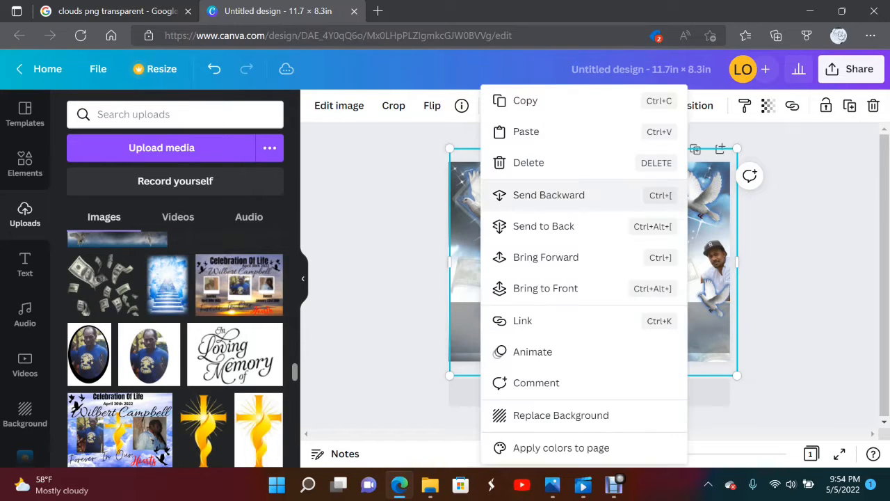
{"action": "left_click", "coordinate": [518, 196]}
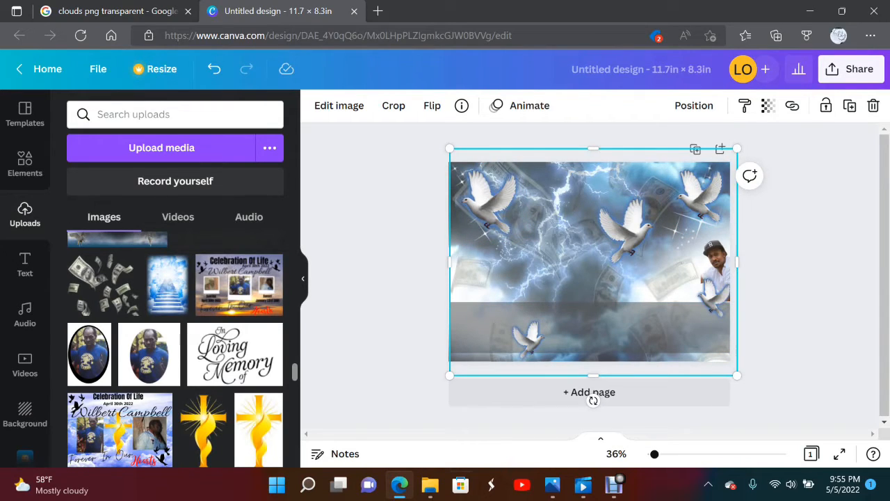
Lock the falling-money image in its place behind the doves.
{"action": "left_click", "coordinate": [806, 370]}
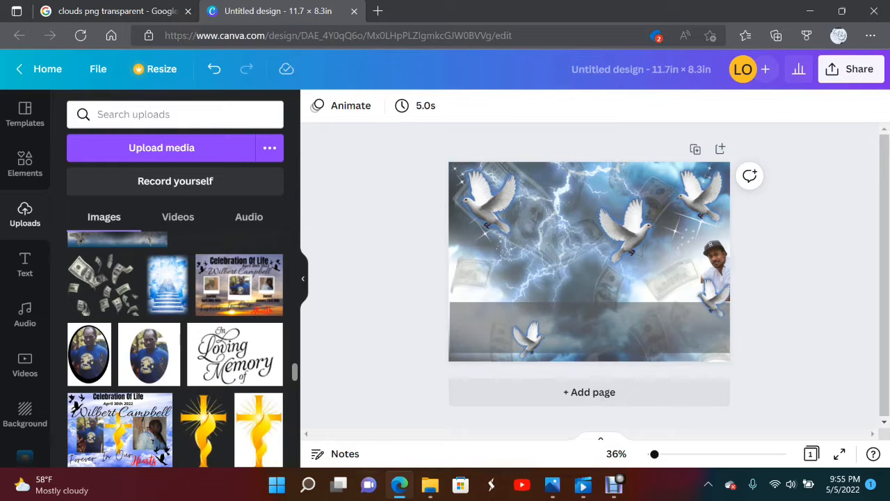
{"action": "left_click", "coordinate": [593, 272]}
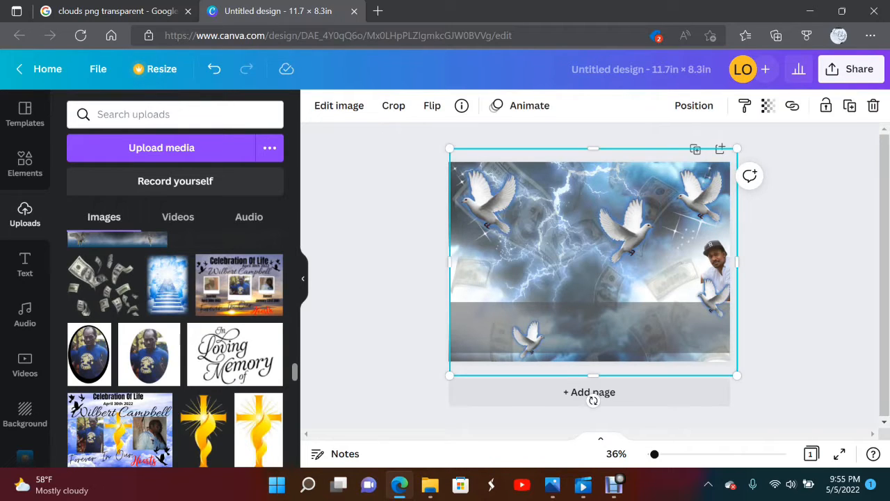
{"action": "left_click", "coordinate": [826, 106]}
{"action": "left_click", "coordinate": [807, 228]}
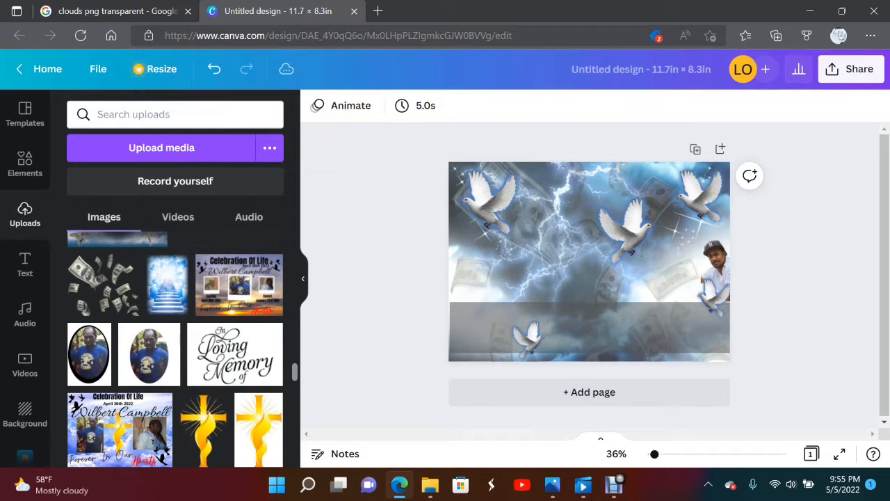
Add the sparkles image from the uploads, remove its background and place it along the page's left edge.
{"action": "scroll", "coordinate": [175, 348], "scroll_direction": "up", "scroll_amount": 10}
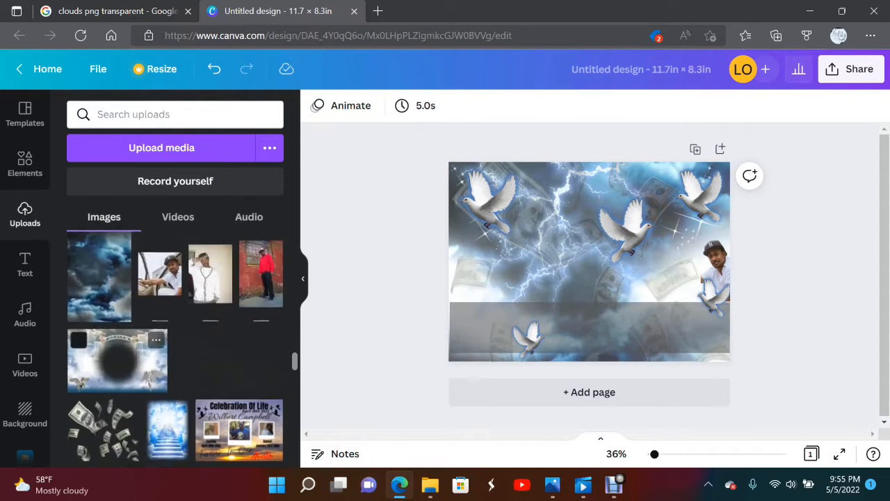
{"action": "left_click", "coordinate": [94, 324]}
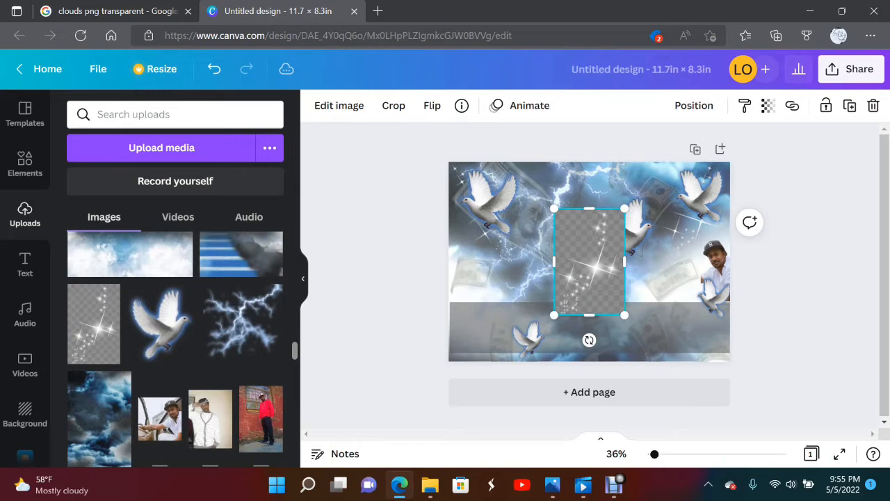
{"action": "left_click", "coordinate": [339, 105]}
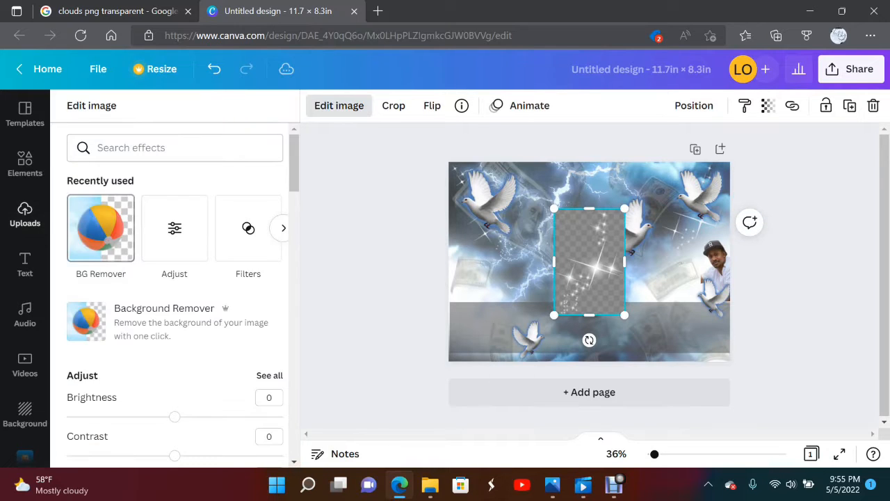
{"action": "left_click", "coordinate": [99, 227]}
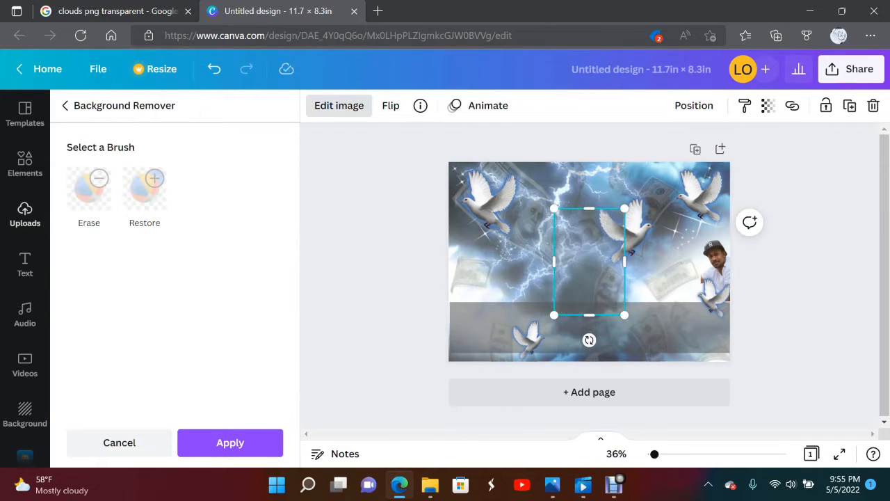
{"action": "mouse_move", "coordinate": [589, 264]}
{"action": "left_mouse_down"}
{"action": "mouse_move", "coordinate": [512, 270]}
{"action": "mouse_move", "coordinate": [470, 285]}
{"action": "mouse_move", "coordinate": [480, 299]}
{"action": "mouse_move", "coordinate": [484, 278]}
{"action": "mouse_move", "coordinate": [484, 287]}
{"action": "left_mouse_up"}
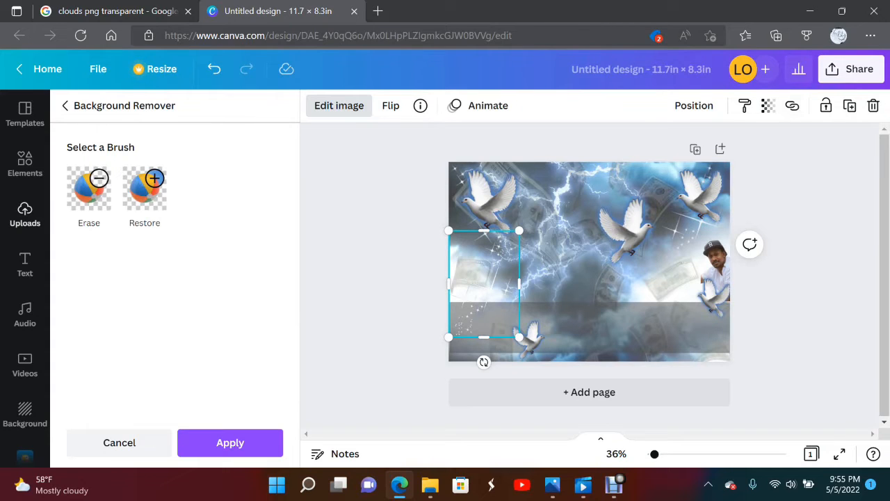
Send the sparkles at the page's left edge one layer backward and lock them.
{"action": "left_click", "coordinate": [693, 105]}
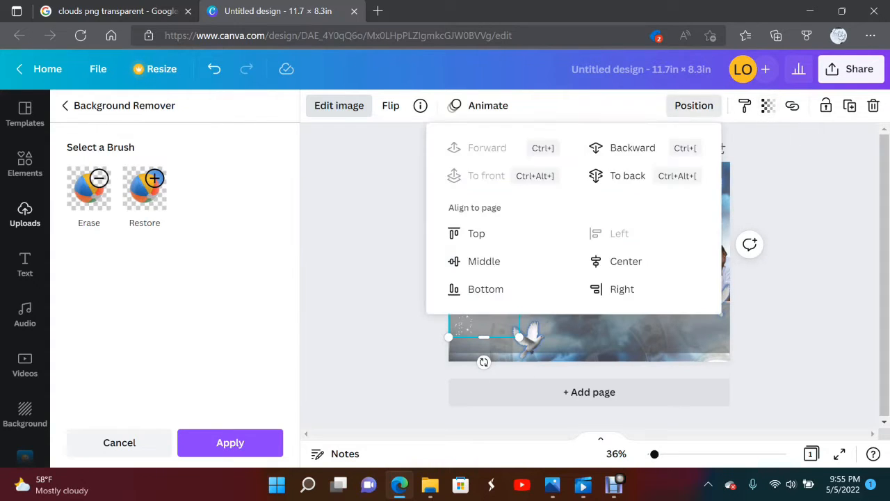
{"action": "left_click", "coordinate": [632, 147]}
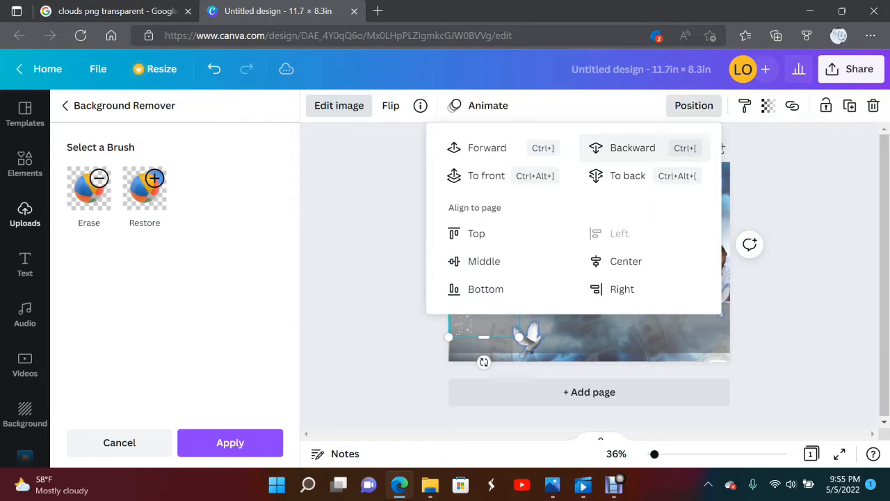
{"action": "left_click", "coordinate": [694, 106]}
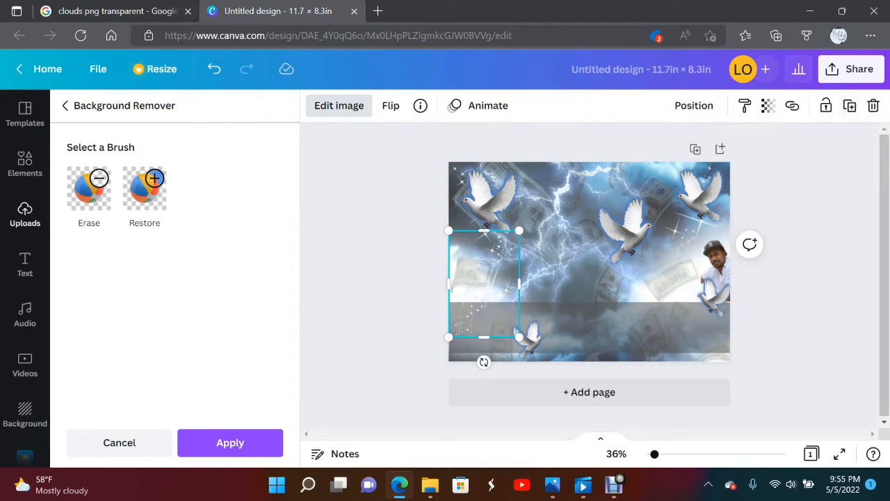
{"action": "left_click", "coordinate": [826, 106]}
{"action": "left_click", "coordinate": [801, 189]}
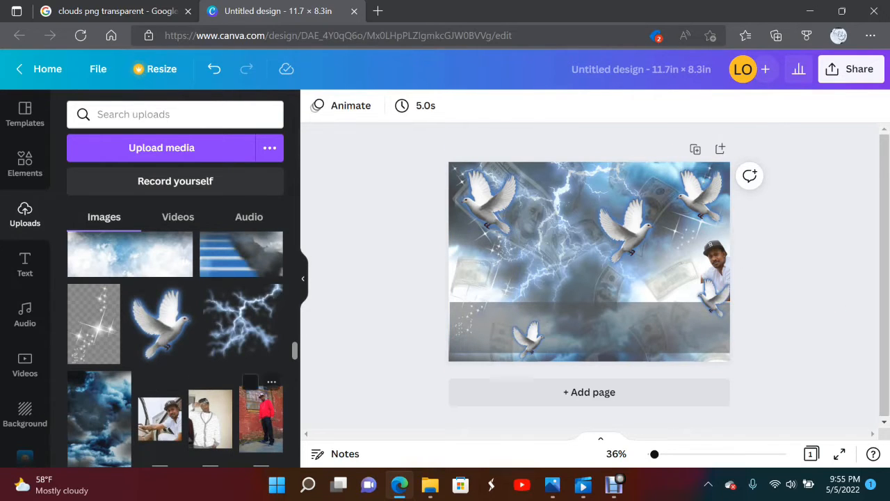
Add the uploaded photo of the man in the red sweater and remove its background.
{"action": "left_click", "coordinate": [261, 417]}
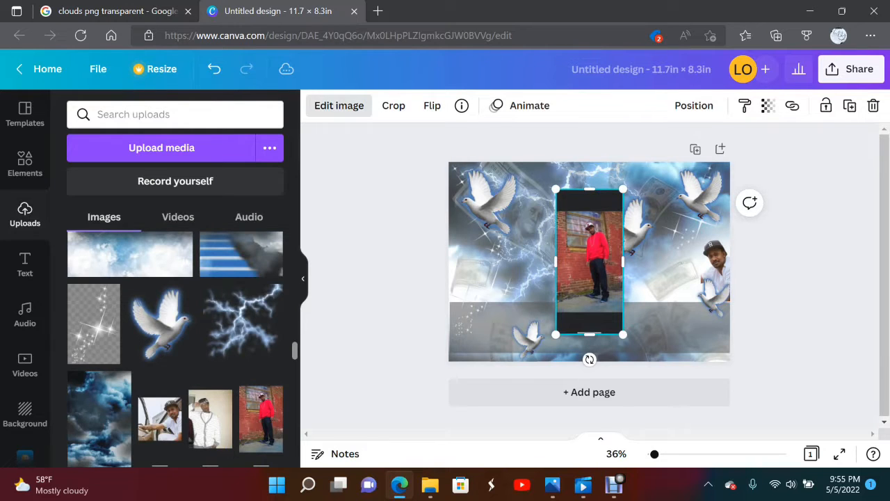
{"action": "left_click", "coordinate": [338, 105]}
{"action": "left_click", "coordinate": [101, 228]}
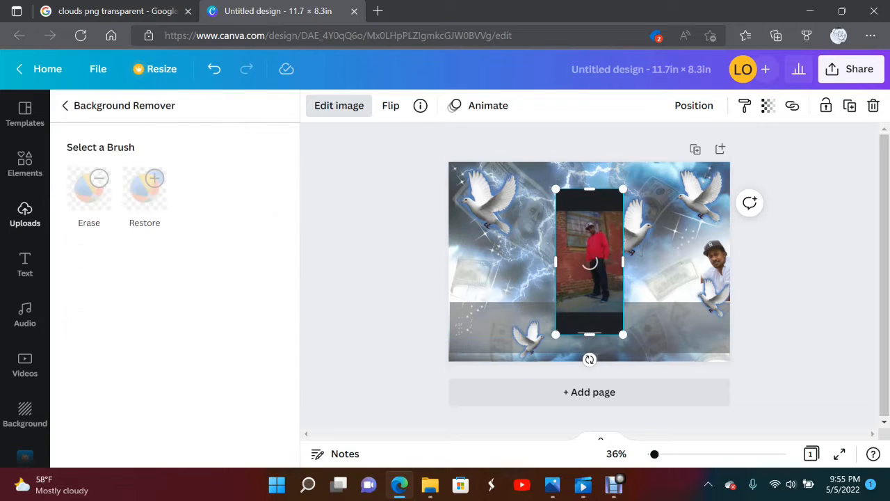
{"action": "mouse_move", "coordinate": [598, 261]}
{"action": "left_mouse_down"}
{"action": "mouse_move", "coordinate": [619, 231]}
{"action": "mouse_move", "coordinate": [602, 254]}
{"action": "left_mouse_up"}
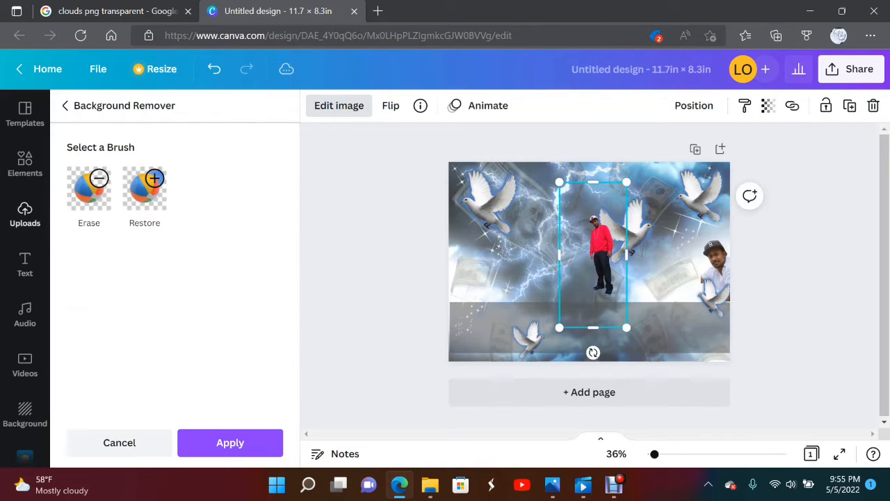
Enlarge the red-sweater cutout and stand it just right of the page's centre, with the feet near the page's lower edge.
{"action": "left_click_drag", "start_coordinate": [626, 327], "coordinate": [671, 422]}
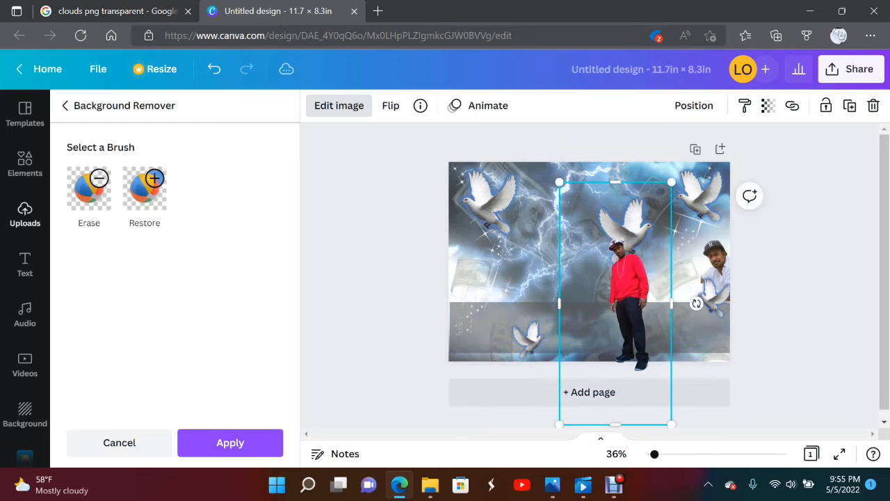
{"action": "left_click_drag", "start_coordinate": [628, 288], "coordinate": [606, 274]}
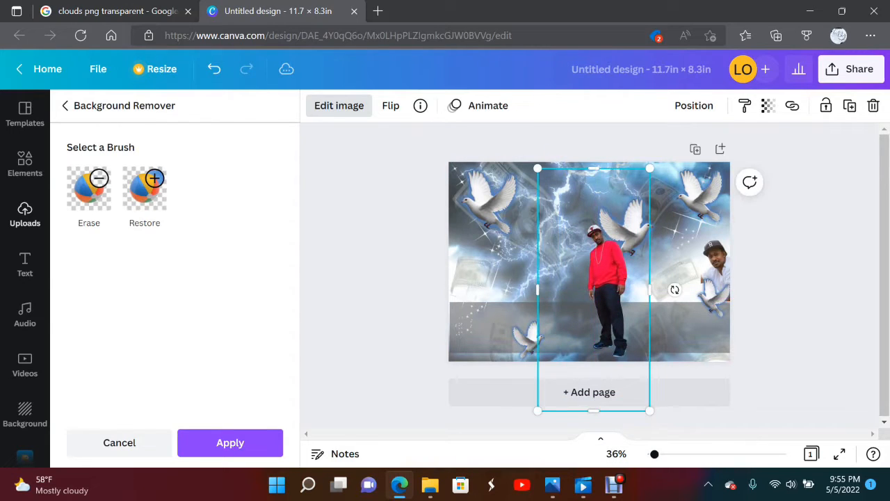
{"action": "left_click_drag", "start_coordinate": [649, 168], "coordinate": [662, 141]}
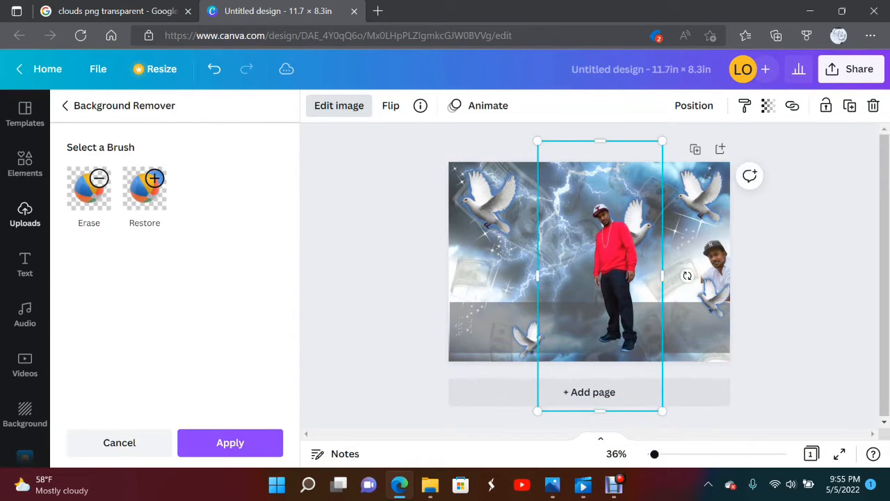
{"action": "left_click_drag", "start_coordinate": [600, 275], "coordinate": [590, 283]}
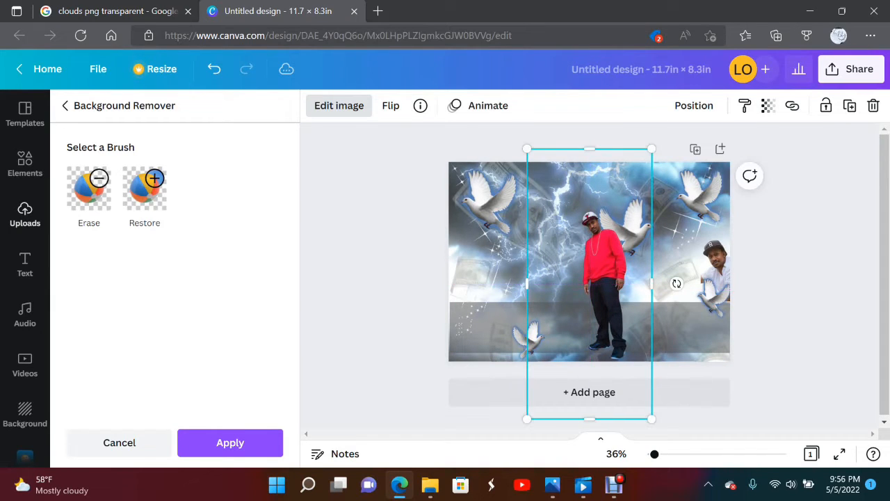
{"action": "left_click_drag", "start_coordinate": [590, 148], "coordinate": [590, 95]}
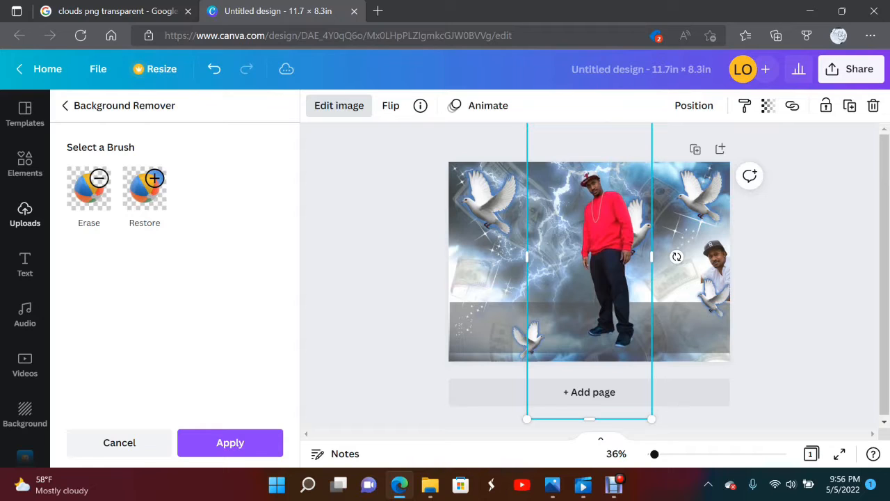
{"action": "left_click_drag", "start_coordinate": [600, 262], "coordinate": [582, 323]}
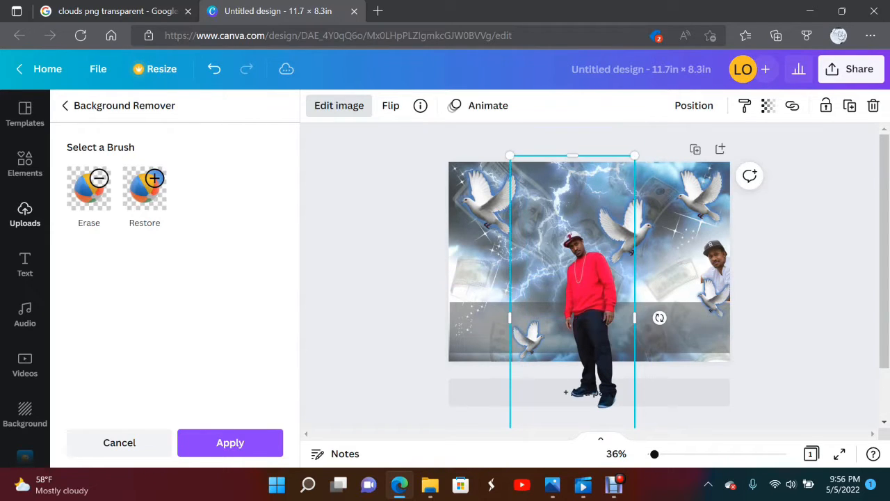
{"action": "left_click_drag", "start_coordinate": [635, 155], "coordinate": [600, 246]}
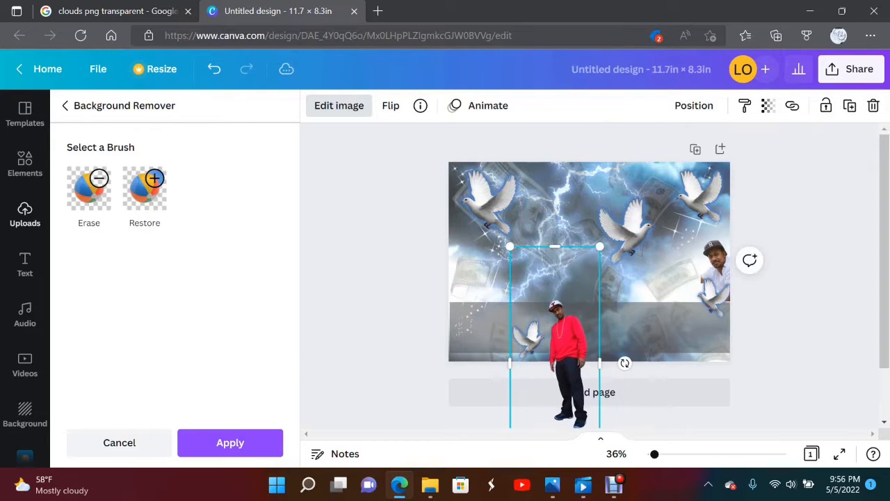
{"action": "left_click_drag", "start_coordinate": [568, 339], "coordinate": [602, 265]}
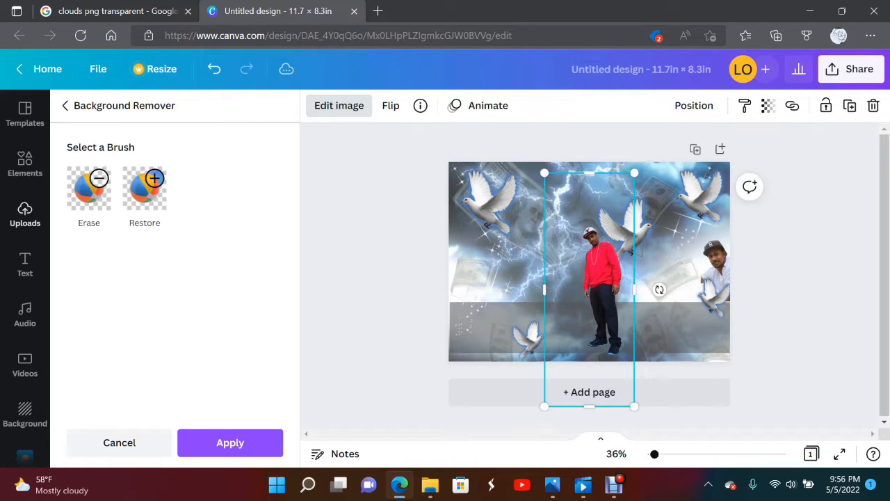
Crop the empty space above, beside and below the red-sweater cutout.
{"action": "left_click_drag", "start_coordinate": [635, 172], "coordinate": [591, 214]}
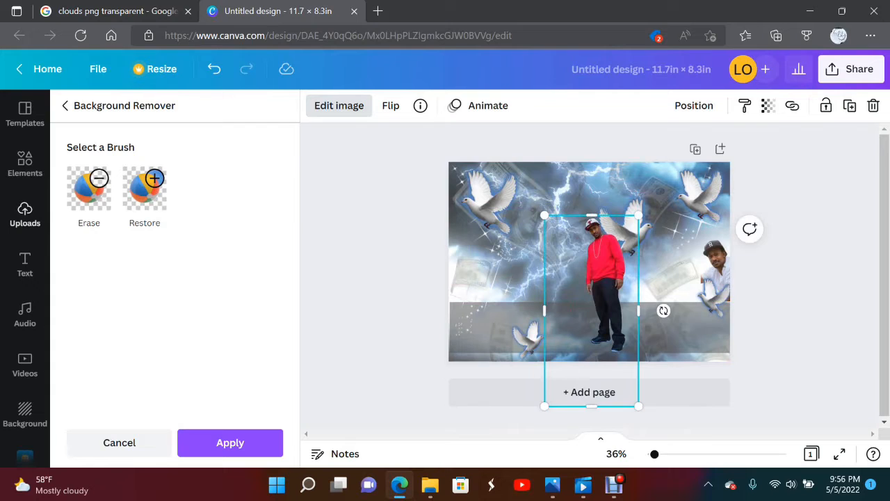
{"action": "left_click_drag", "start_coordinate": [545, 310], "coordinate": [579, 310]}
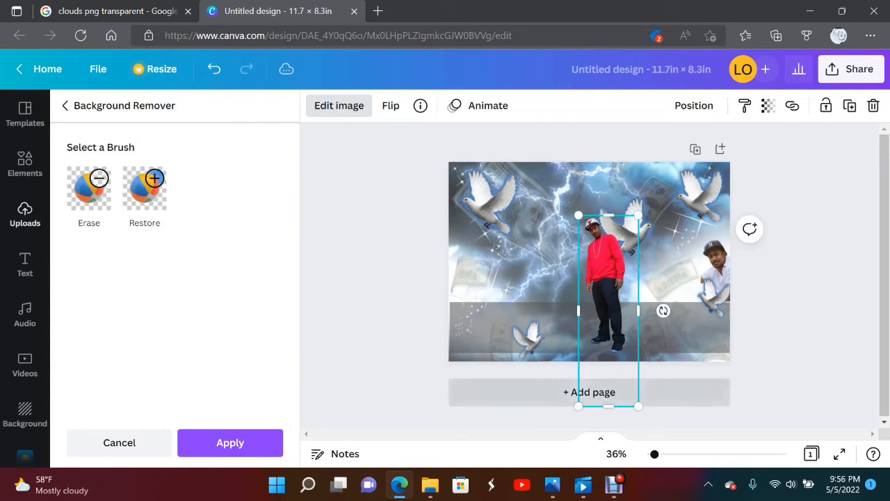
{"action": "left_click_drag", "start_coordinate": [609, 406], "coordinate": [609, 353]}
Enlarge the red-sweater cutout slightly, place it in front of the middle dove and apply the background removal.
{"action": "left_click_drag", "start_coordinate": [606, 313], "coordinate": [594, 320]}
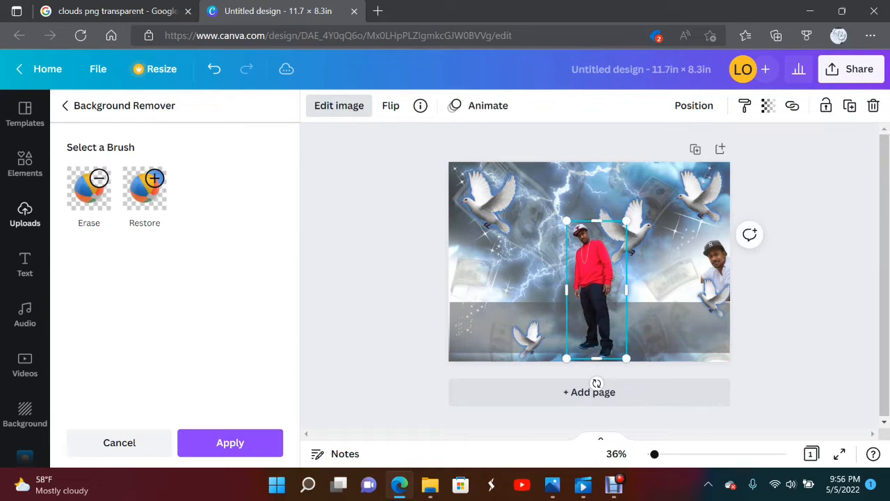
{"action": "left_click_drag", "start_coordinate": [627, 221], "coordinate": [630, 214]}
{"action": "left_click_drag", "start_coordinate": [598, 278], "coordinate": [622, 281]}
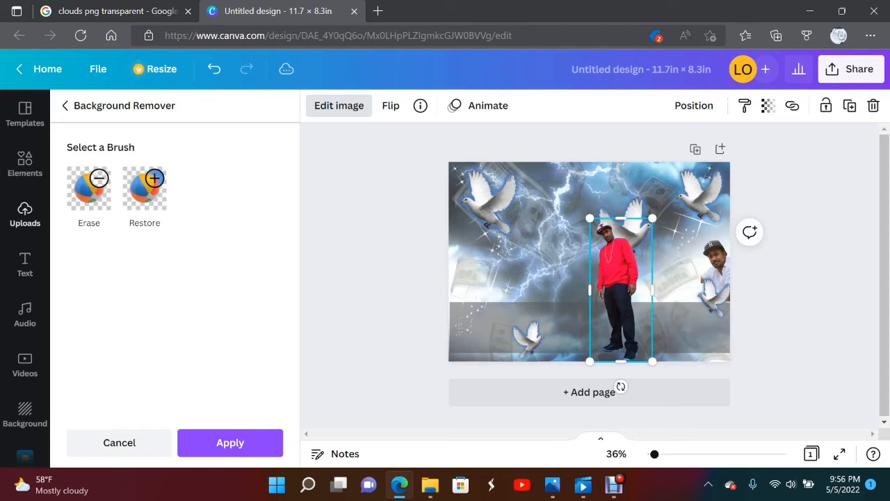
{"action": "left_click", "coordinate": [230, 443]}
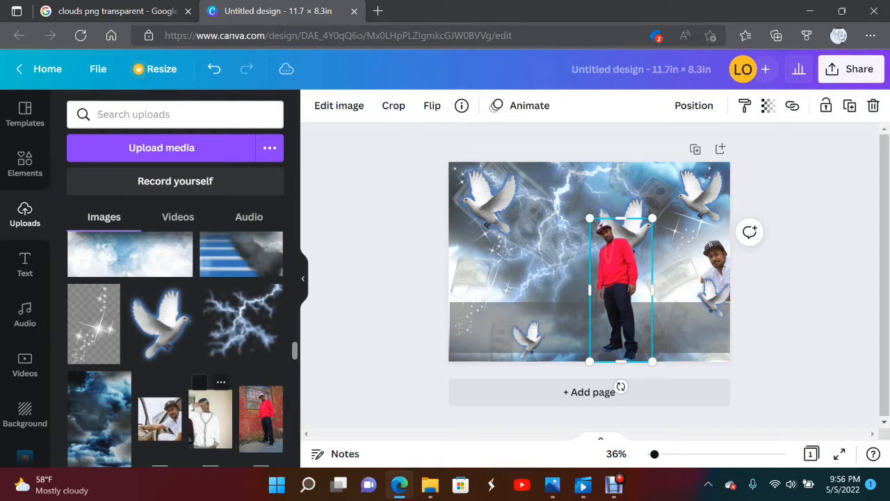
Add the uploaded photo of the man in the white cardigan and remove its background.
{"action": "left_click", "coordinate": [210, 417]}
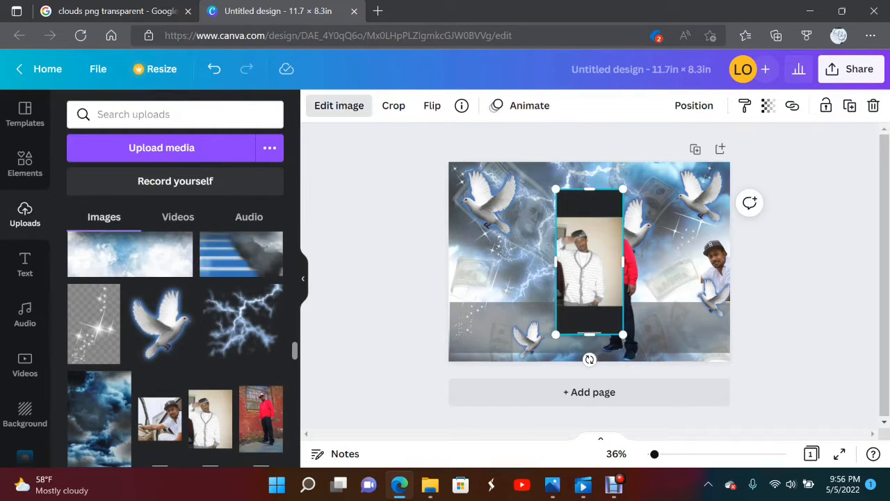
{"action": "left_click", "coordinate": [339, 105]}
{"action": "left_click", "coordinate": [101, 229]}
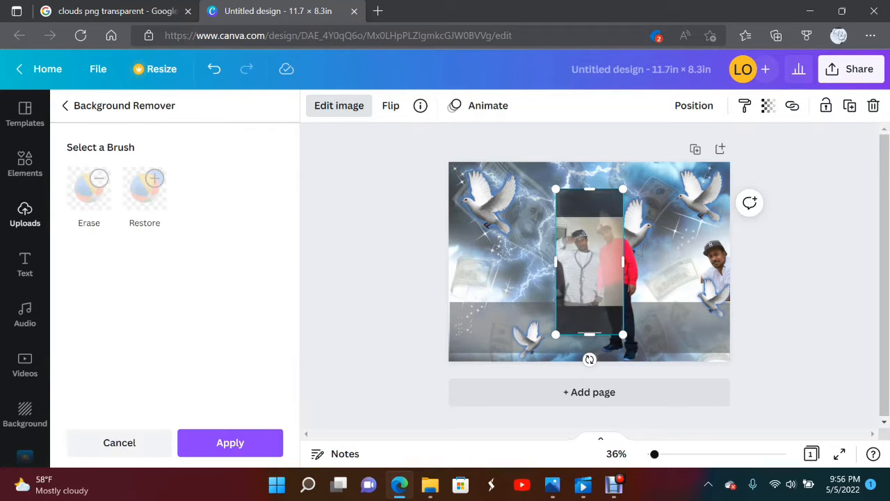
Crop and enlarge the white-cardigan cutout and place it at the page's lower edge, overlapping the red-sweater cutout.
{"action": "left_click_drag", "start_coordinate": [587, 273], "coordinate": [600, 329]}
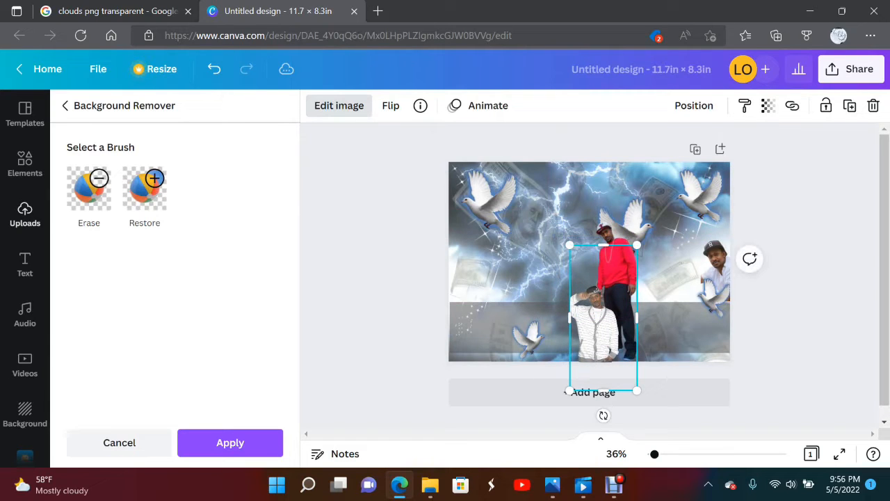
{"action": "left_click_drag", "start_coordinate": [604, 245], "coordinate": [652, 261]}
{"action": "left_click_drag", "start_coordinate": [611, 326], "coordinate": [599, 327]}
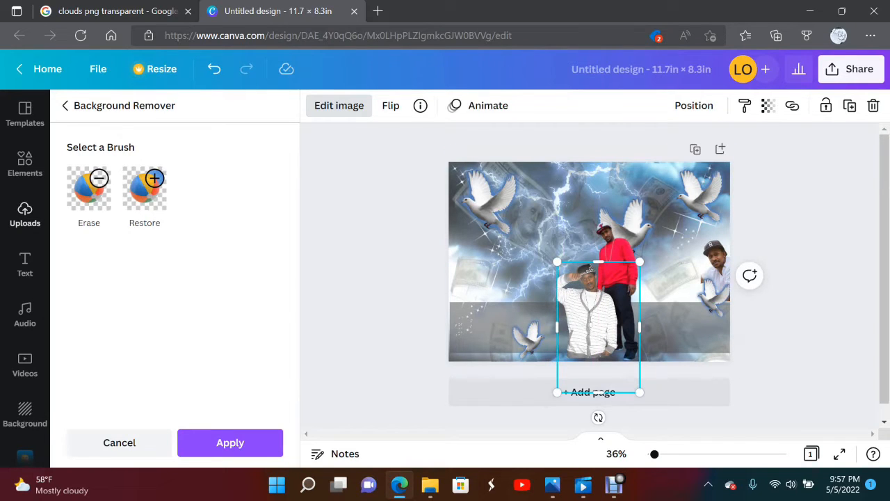
Lock both the white-cardigan cutout and the red-sweater cutout.
{"action": "left_click", "coordinate": [826, 105]}
{"action": "left_click", "coordinate": [620, 274]}
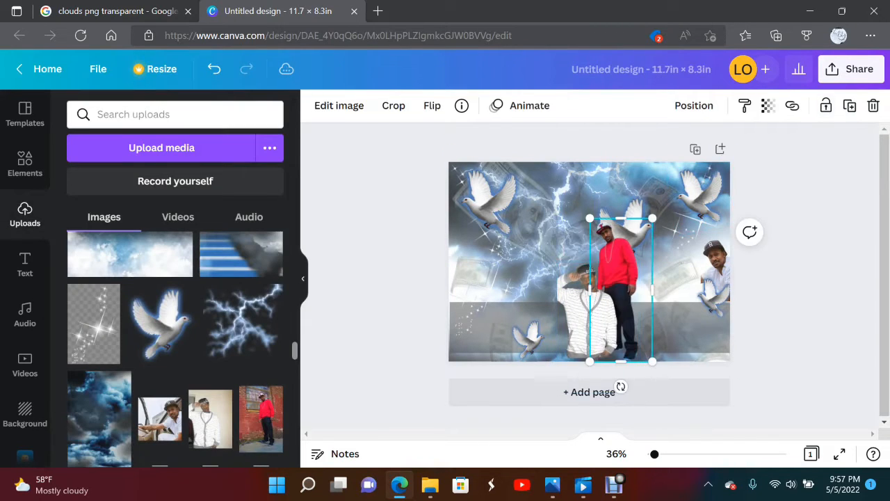
{"action": "left_click", "coordinate": [826, 106]}
{"action": "left_click", "coordinate": [807, 313]}
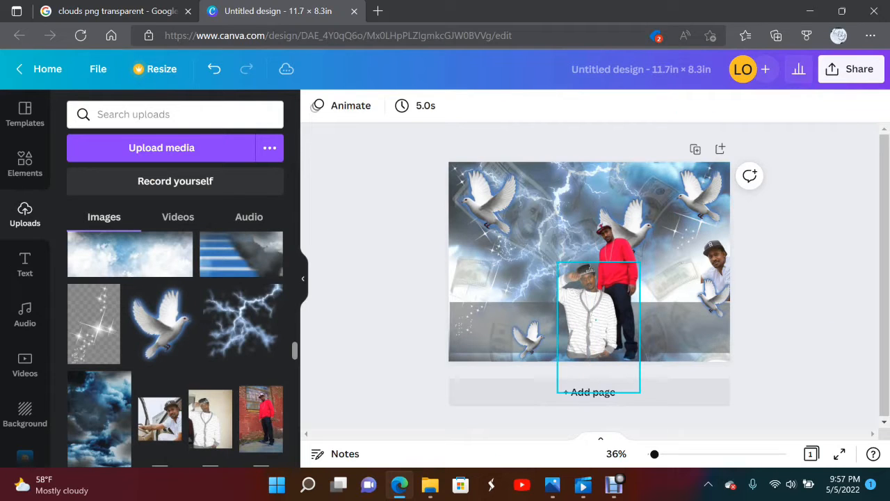
Unlock the white-cardigan cutout and extend it slightly past the page's lower edge.
{"action": "left_click", "coordinate": [591, 324]}
{"action": "left_click", "coordinate": [849, 105]}
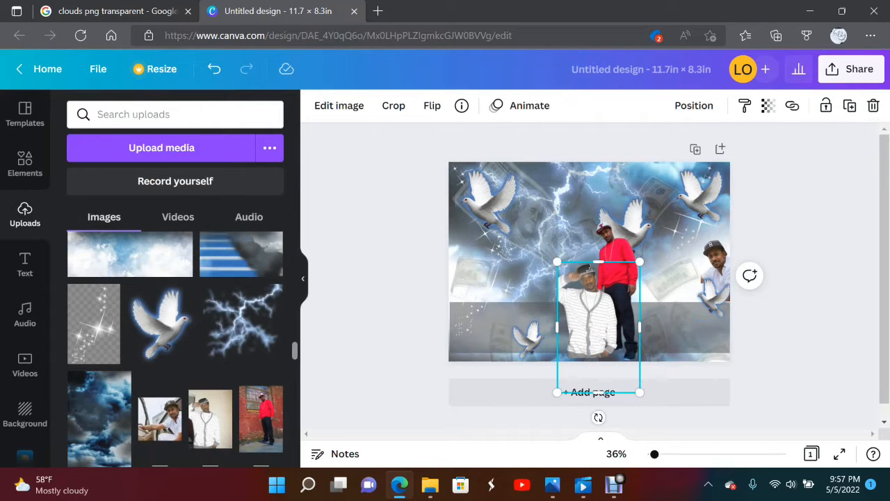
{"action": "left_click_drag", "start_coordinate": [598, 392], "coordinate": [598, 398]}
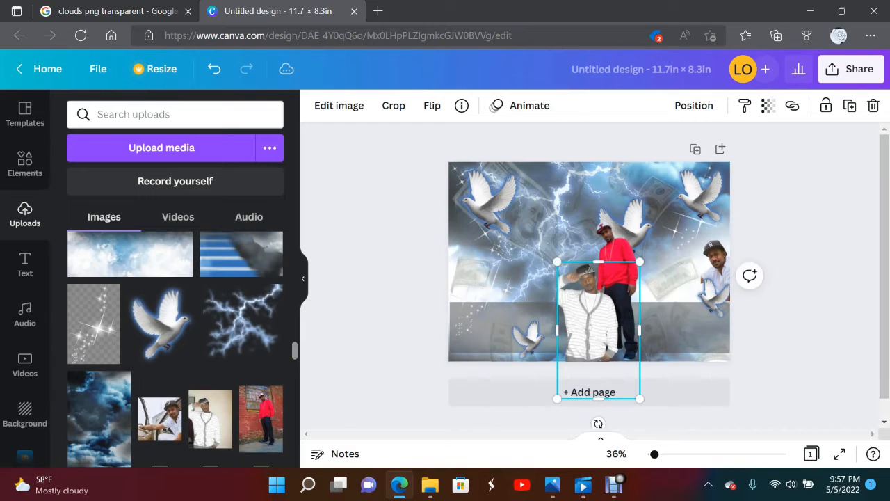
{"action": "left_click", "coordinate": [800, 334]}
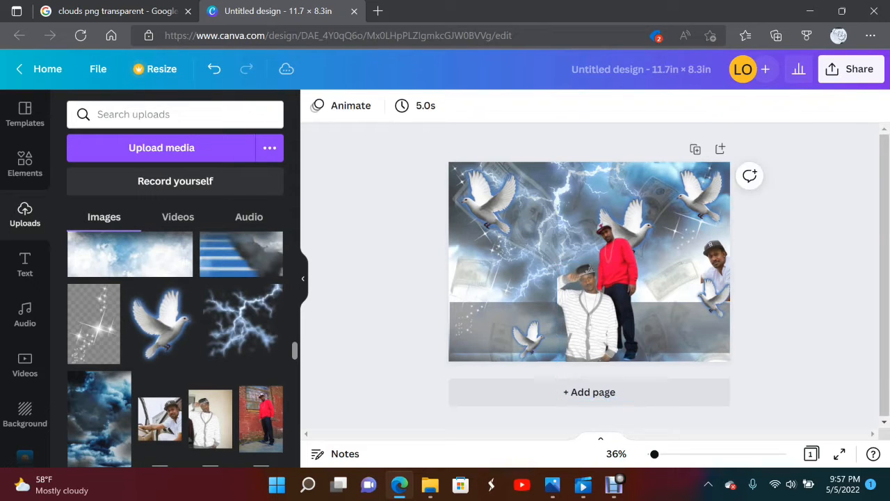
Send the white-cardigan cutout backward until it sits behind the grey band.
{"action": "left_click", "coordinate": [592, 327]}
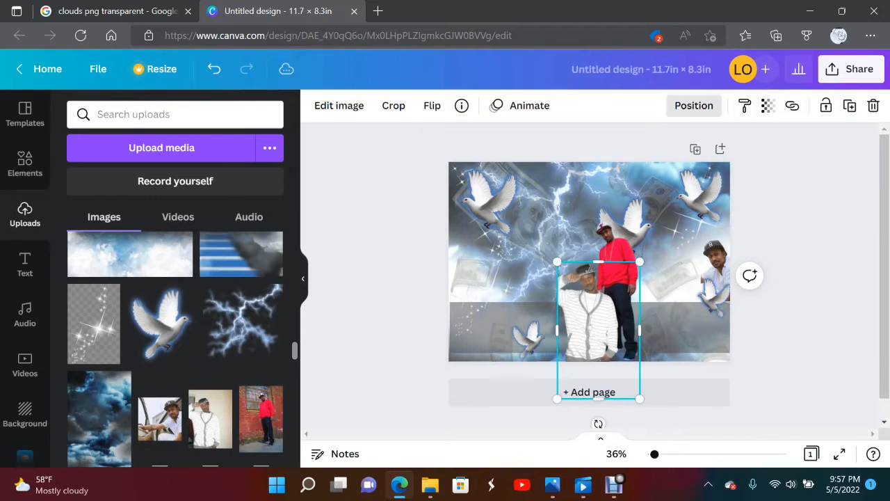
{"action": "left_click", "coordinate": [693, 105]}
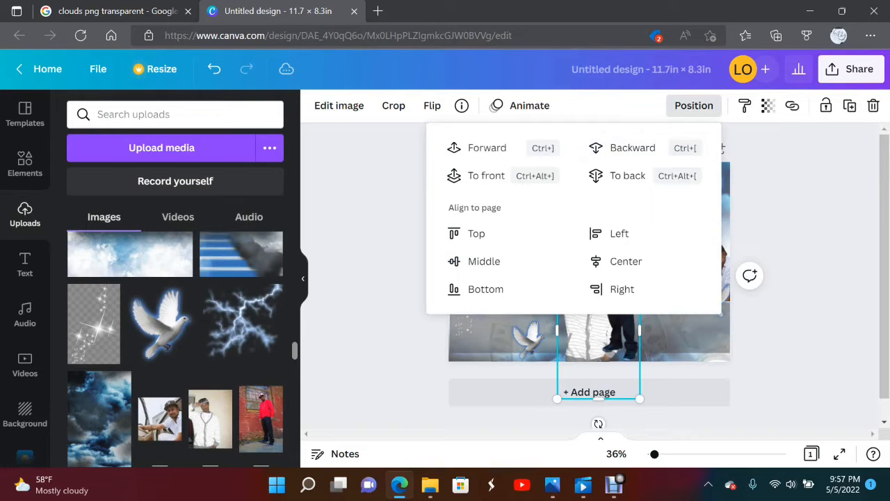
{"action": "left_click", "coordinate": [694, 106]}
{"action": "left_click", "coordinate": [693, 105]}
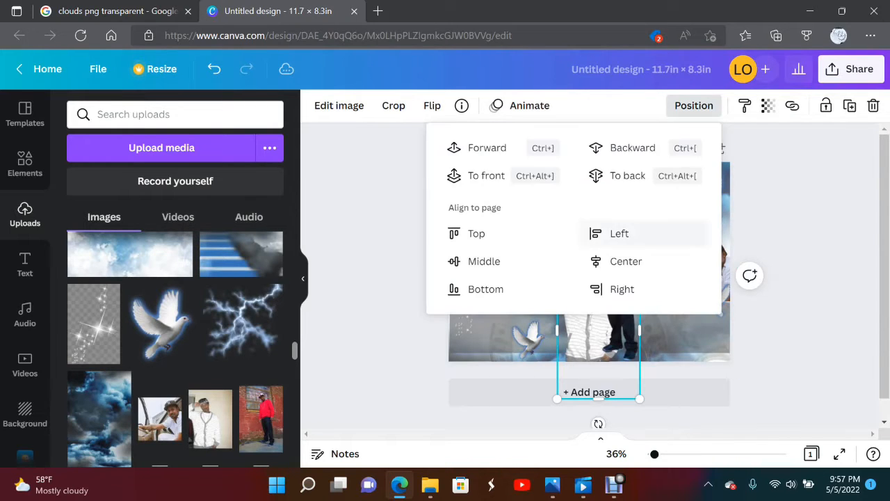
{"action": "left_click", "coordinate": [693, 106]}
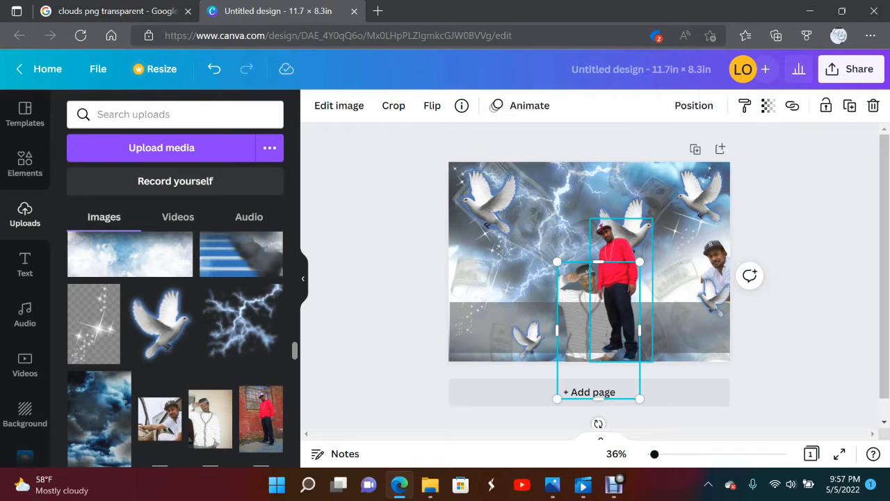
Unlock the red-sweater cutout, send it backward behind the grey band and the white-cardigan cutout, and lock it again.
{"action": "left_click", "coordinate": [618, 261]}
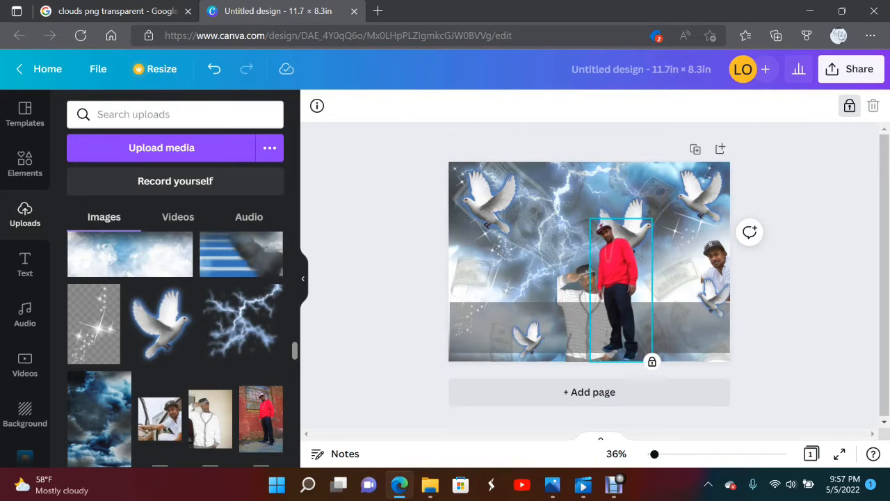
{"action": "left_click", "coordinate": [850, 105]}
{"action": "left_click", "coordinate": [693, 105]}
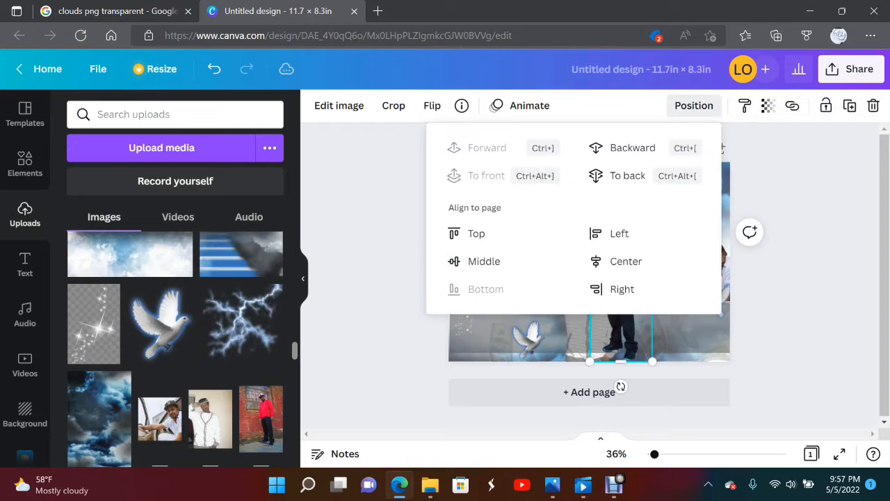
{"action": "left_click", "coordinate": [632, 147]}
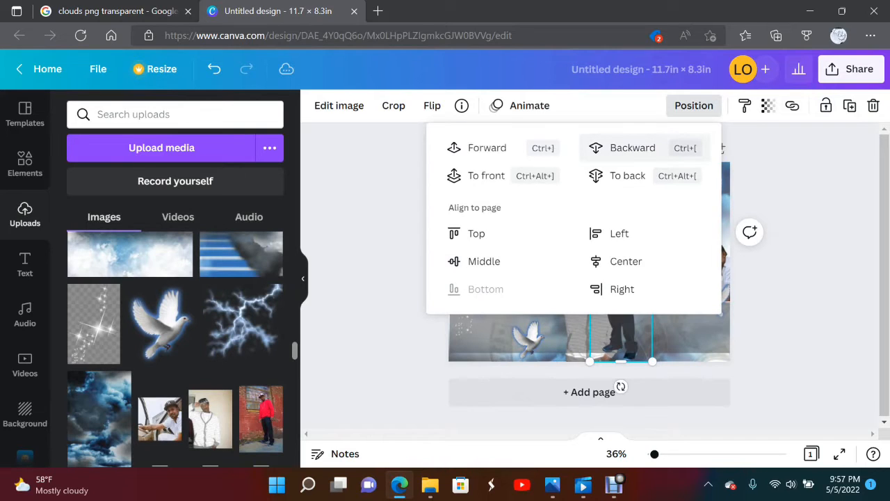
{"action": "left_click", "coordinate": [693, 106]}
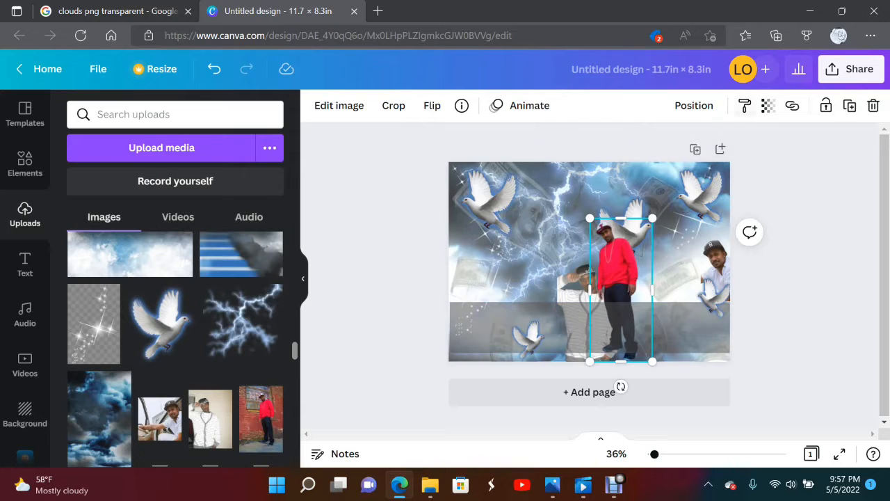
{"action": "left_click", "coordinate": [693, 105]}
{"action": "left_click", "coordinate": [645, 148]}
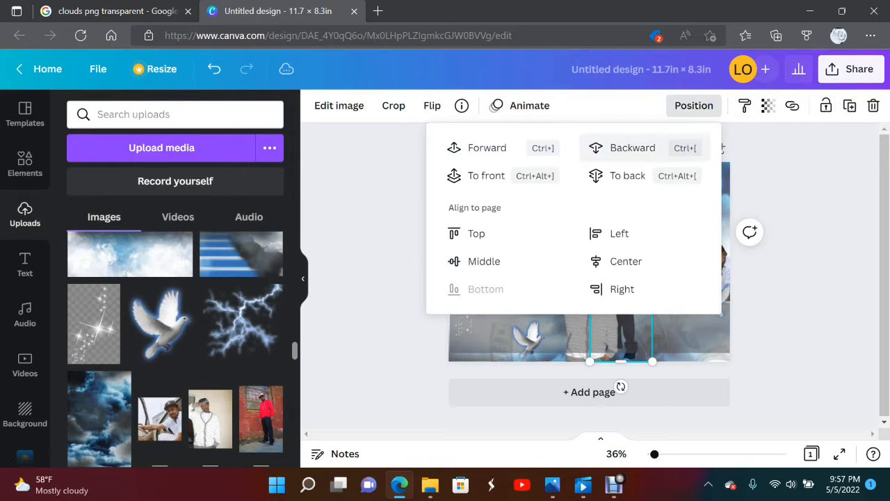
{"action": "left_click", "coordinate": [694, 105]}
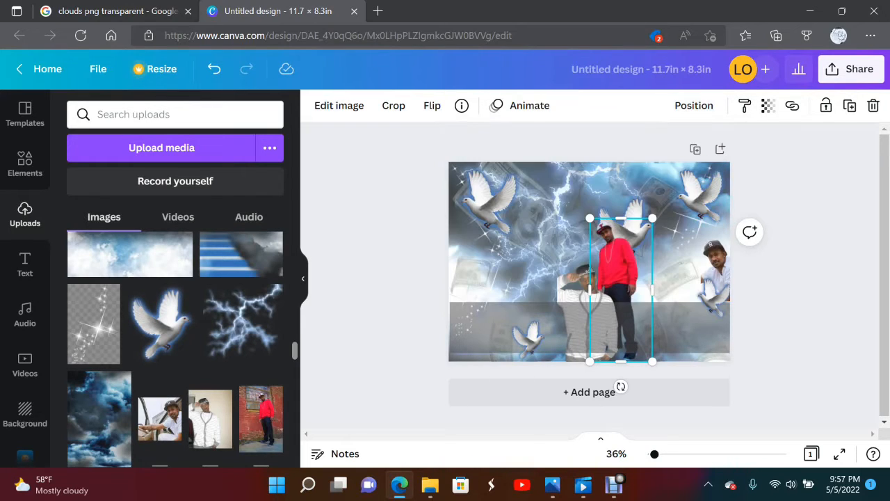
{"action": "left_click", "coordinate": [825, 106]}
{"action": "key", "text": "Escape"}
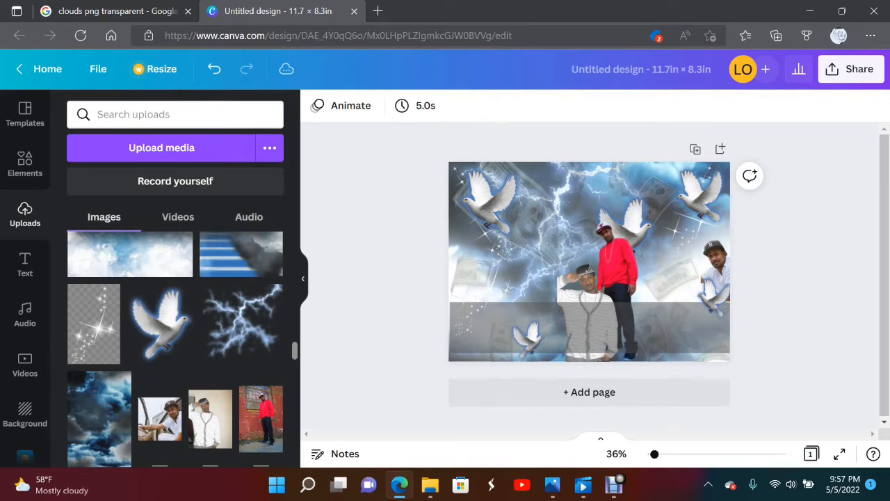
Add the uploaded photo of the man in the MVP FLY shirt, remove its background, enlarge it and place it beside the white-cardigan cutout.
{"action": "scroll", "coordinate": [250, 383], "scroll_direction": "up", "scroll_amount": 5}
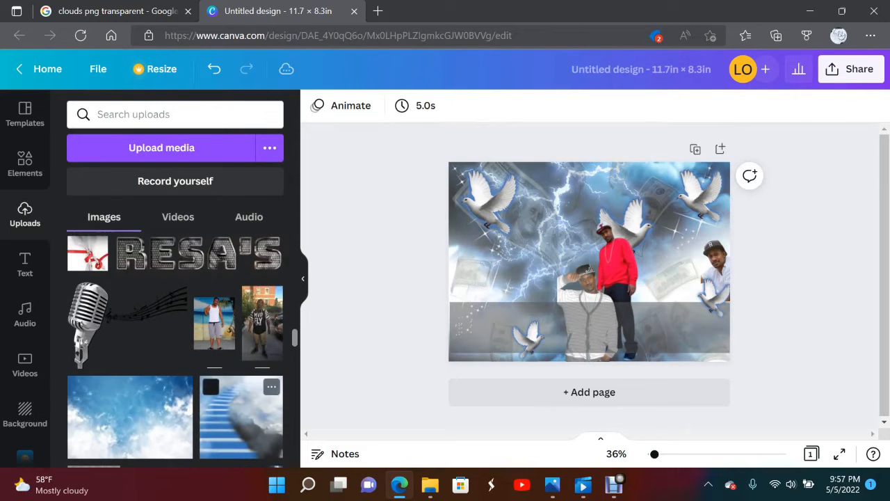
{"action": "left_click", "coordinate": [254, 291]}
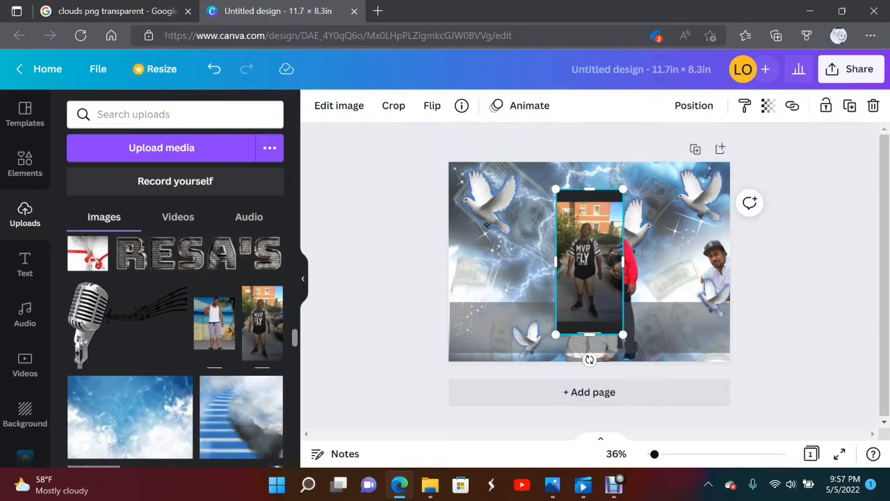
{"action": "left_click", "coordinate": [338, 105]}
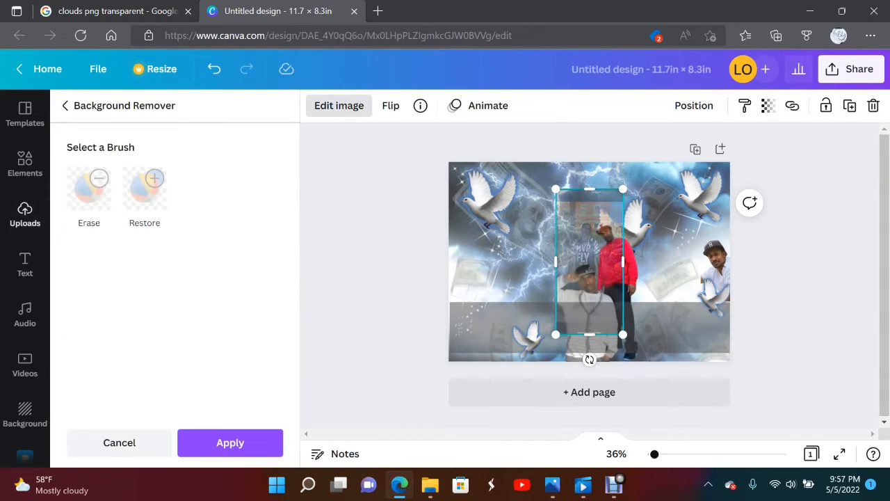
{"action": "left_click_drag", "start_coordinate": [588, 267], "coordinate": [542, 304]}
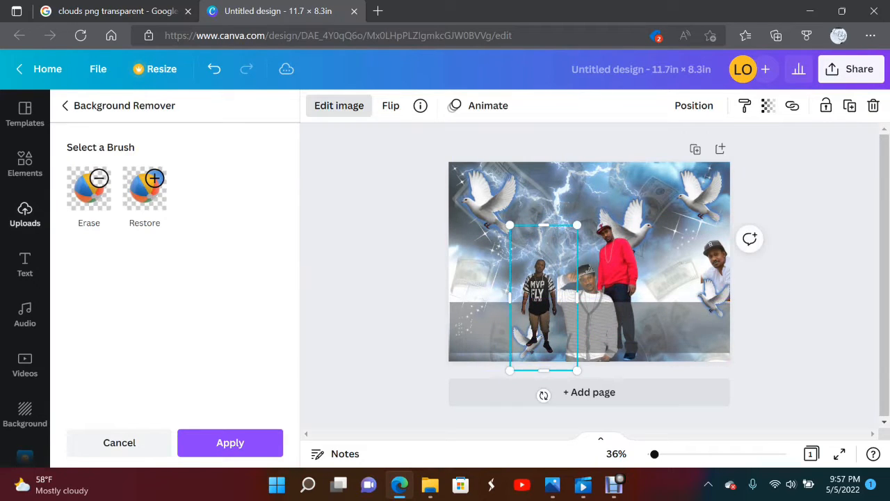
{"action": "left_click_drag", "start_coordinate": [578, 225], "coordinate": [597, 180]}
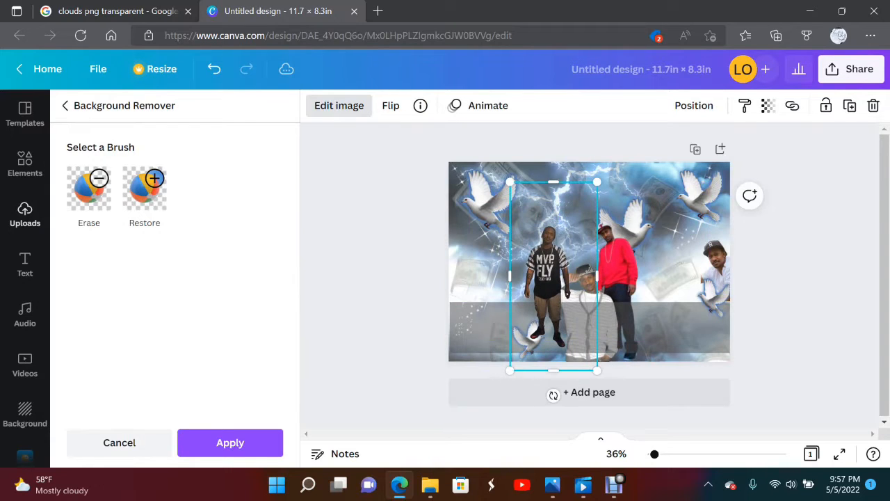
{"action": "left_click_drag", "start_coordinate": [552, 280], "coordinate": [552, 293]}
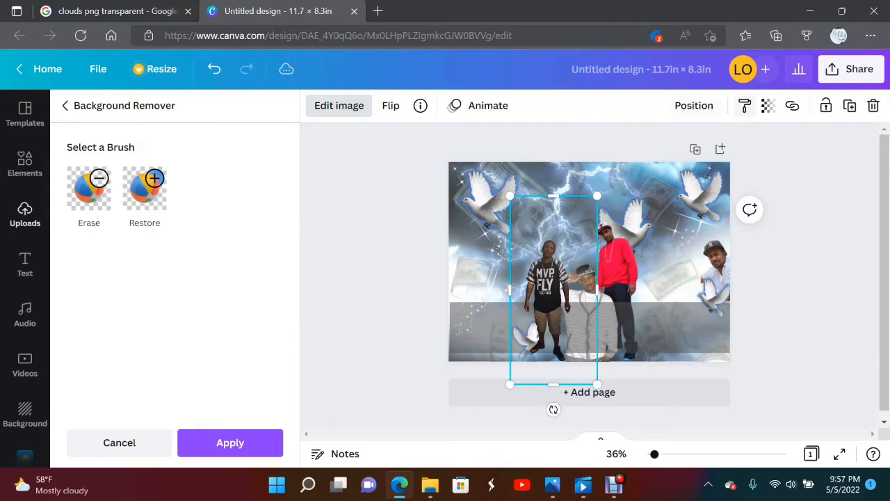
Send the MVP FLY cutout backward behind the grey band, the white-cardigan cutout and the lower dove, and lock it.
{"action": "left_click", "coordinate": [694, 106]}
{"action": "left_click", "coordinate": [644, 149]}
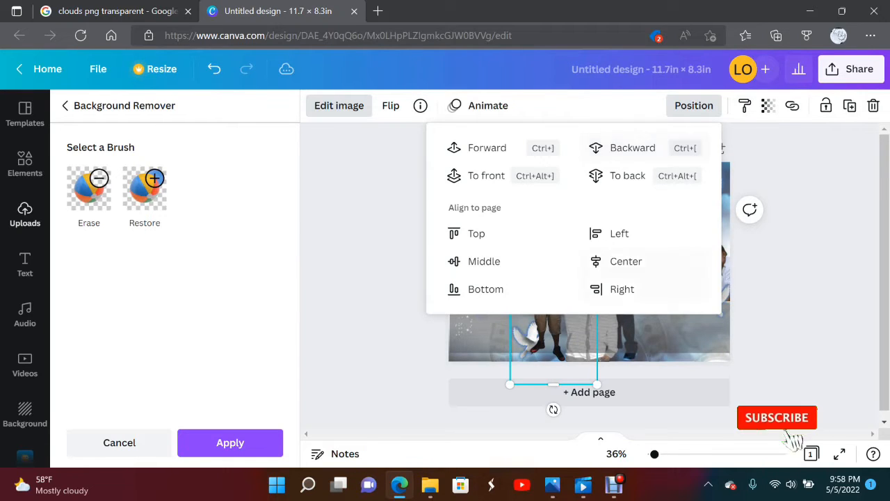
{"action": "left_click", "coordinate": [800, 243]}
{"action": "left_click", "coordinate": [756, 260]}
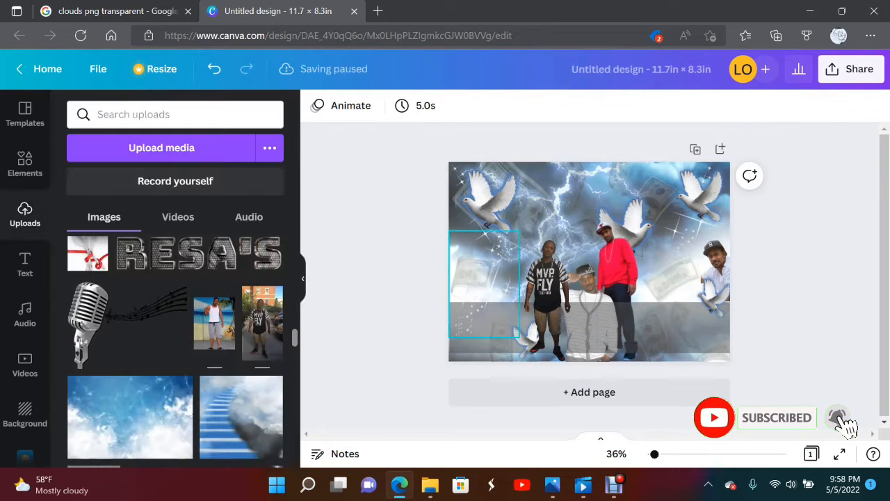
{"action": "left_click", "coordinate": [548, 306]}
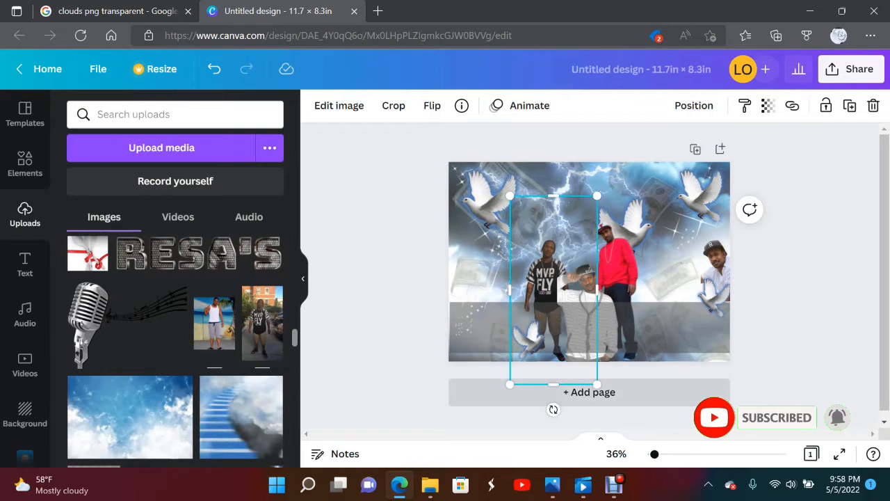
{"action": "left_click", "coordinate": [826, 105]}
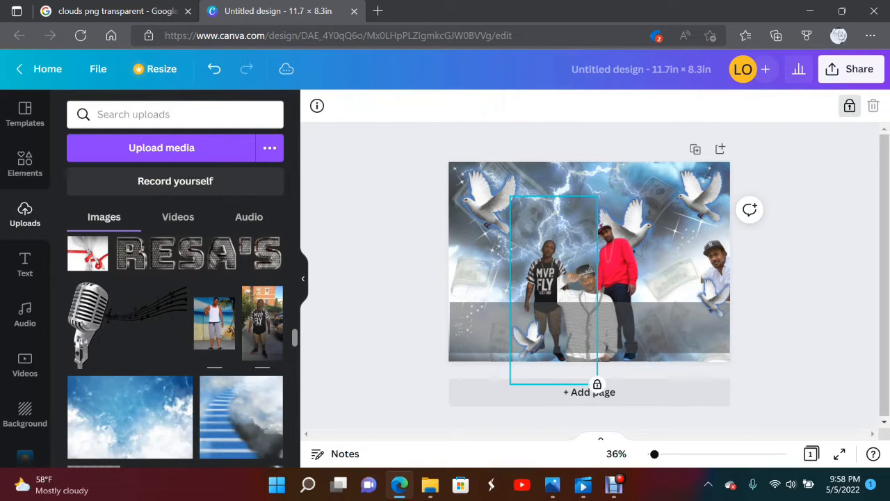
Unlock the MVP FLY cutout, enlarge it slightly and lock it again.
{"action": "left_click", "coordinate": [849, 105]}
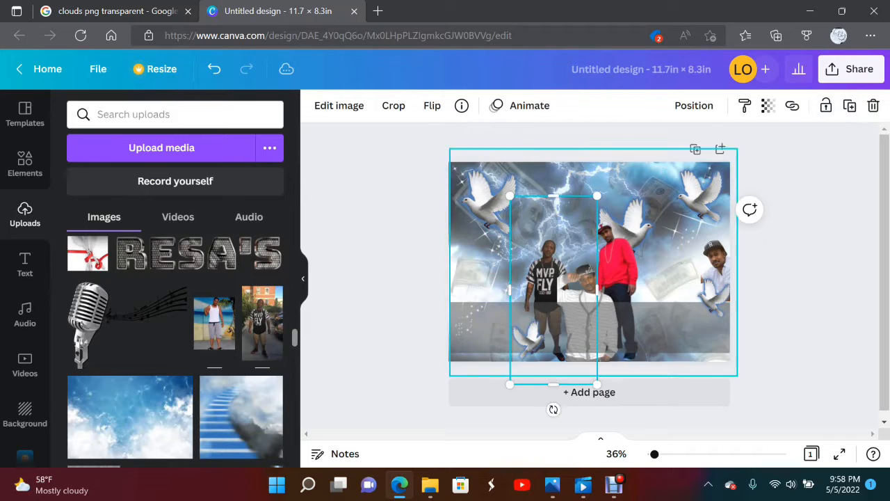
{"action": "left_click_drag", "start_coordinate": [596, 196], "coordinate": [607, 173]}
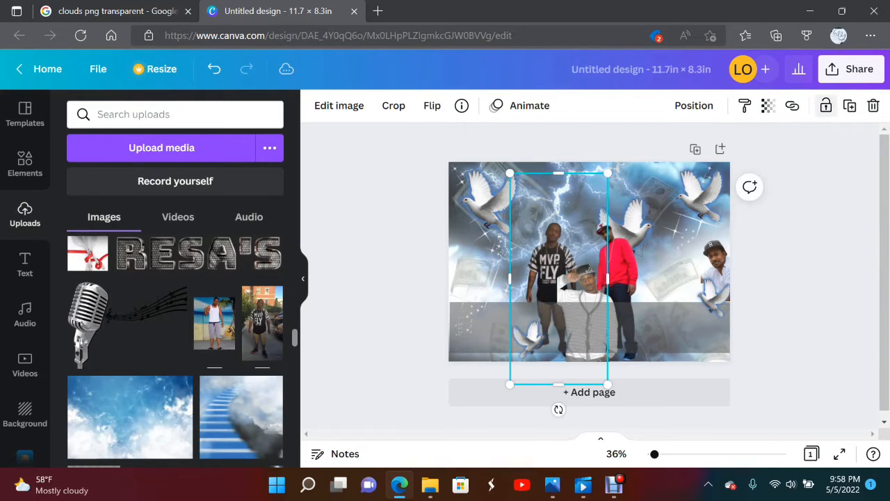
{"action": "left_click", "coordinate": [826, 105]}
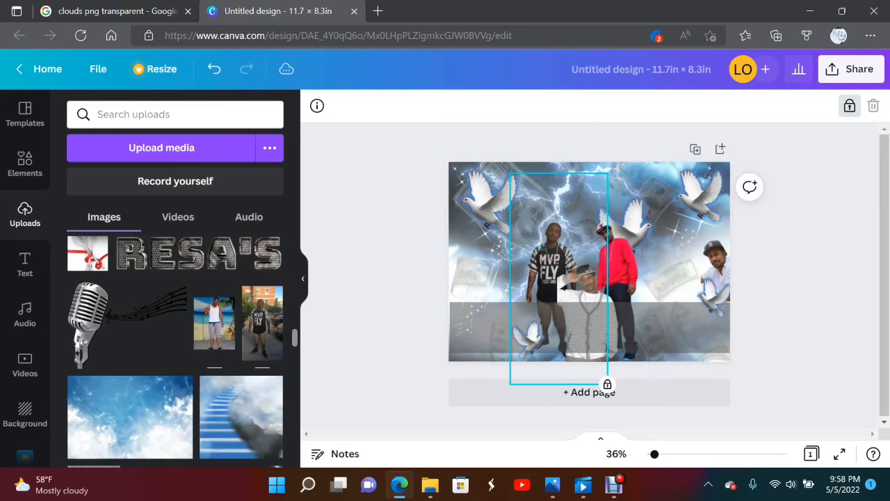
{"action": "left_click", "coordinate": [488, 371]}
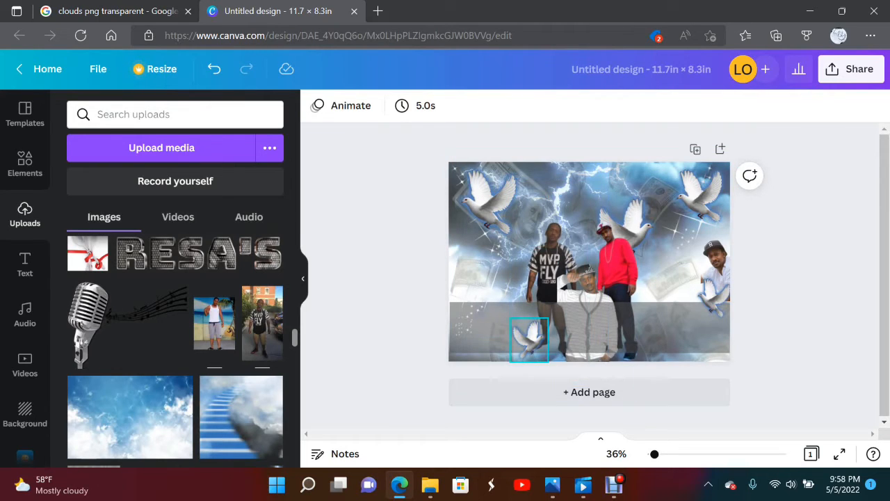
Unlock the MVP FLY cutout and shift it slightly up and away from the white-cardigan cutout.
{"action": "left_click", "coordinate": [548, 281]}
{"action": "left_click", "coordinate": [850, 106]}
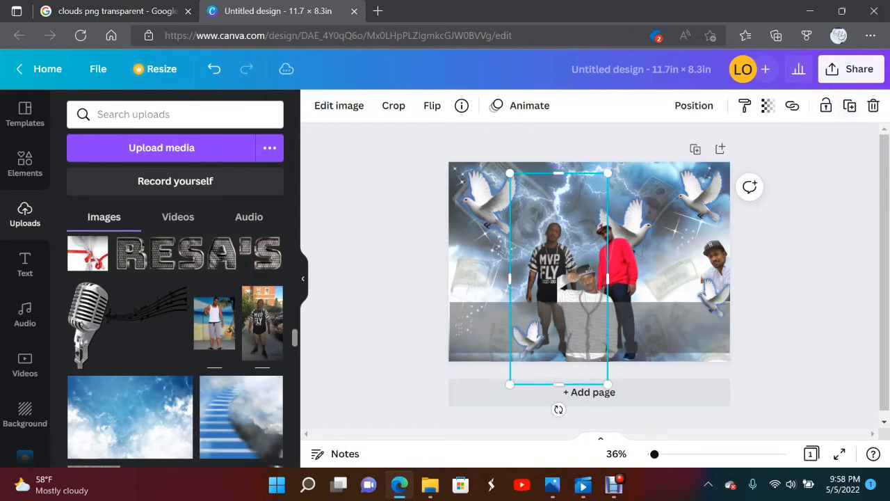
{"action": "left_click_drag", "start_coordinate": [550, 279], "coordinate": [541, 275]}
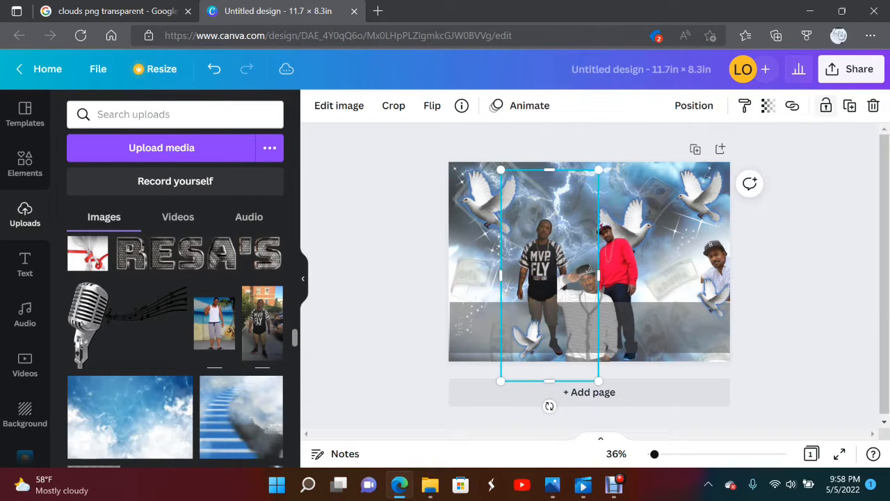
Lock the MVP FLY shirt photo in place and add the uploaded white tank-top photo at the page's left edge.
{"action": "left_click", "coordinate": [825, 105]}
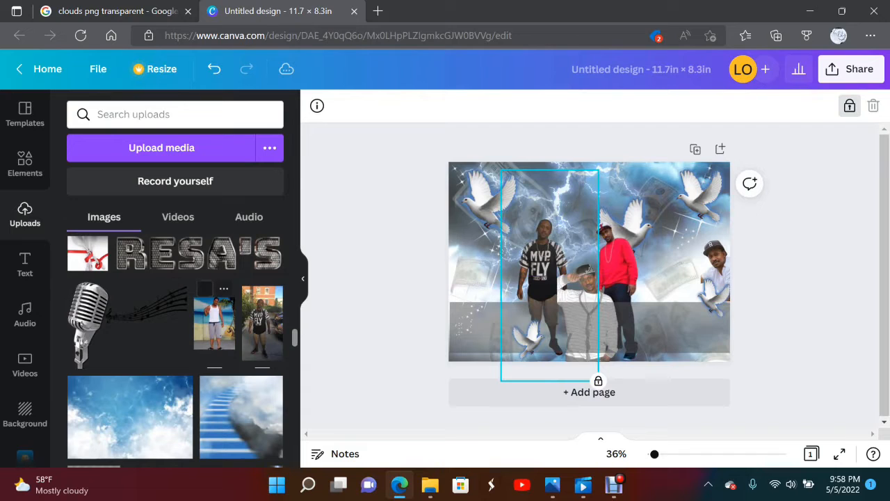
{"action": "left_click", "coordinate": [215, 323]}
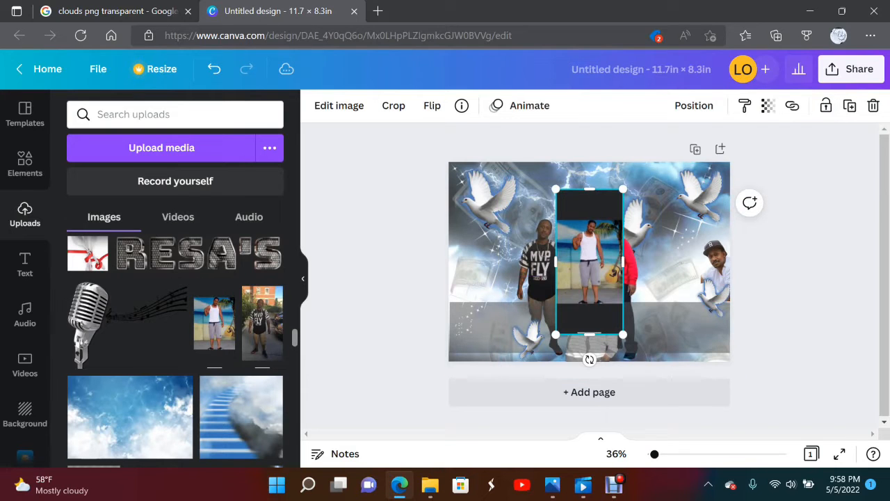
{"action": "left_click_drag", "start_coordinate": [587, 270], "coordinate": [482, 270]}
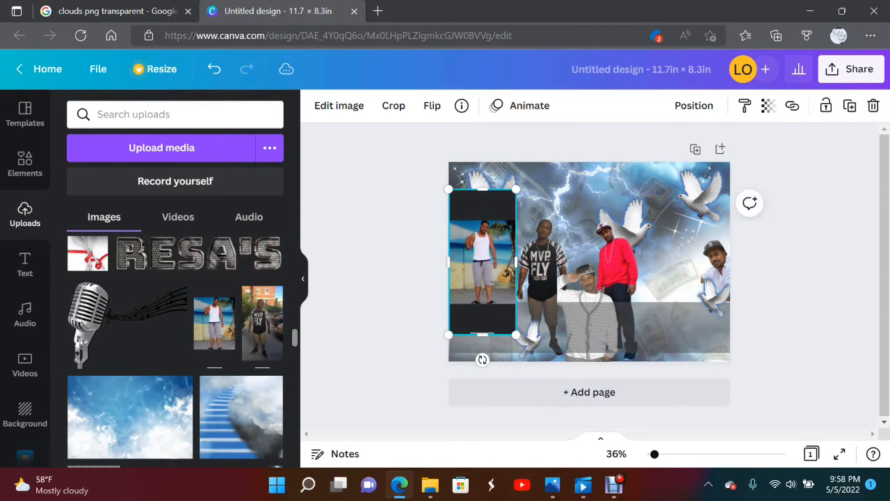
Remove the background of the tank-top photo and crop off the empty area below the man's feet.
{"action": "left_click", "coordinate": [338, 106]}
{"action": "left_click", "coordinate": [101, 228]}
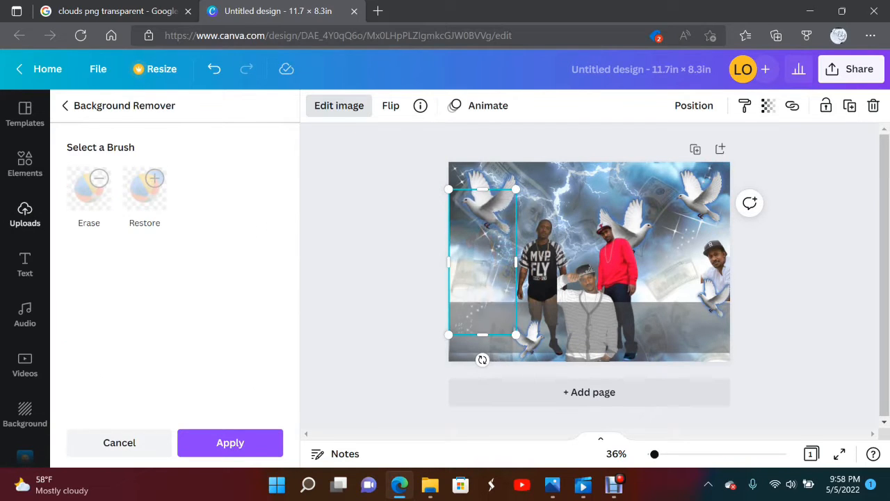
{"action": "left_click_drag", "start_coordinate": [482, 335], "coordinate": [482, 301]}
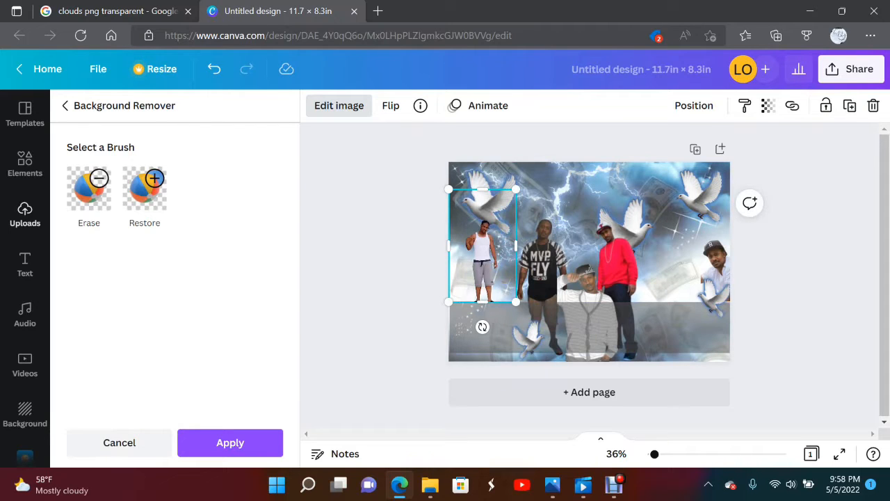
Enlarge the tank-top cutout and crop away the empty space on both sides of the man.
{"action": "left_click_drag", "start_coordinate": [516, 189], "coordinate": [534, 157]}
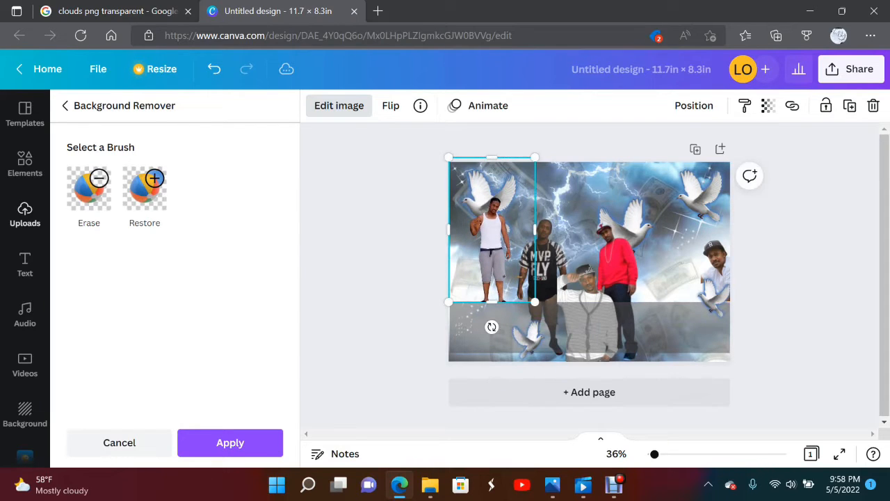
{"action": "left_click_drag", "start_coordinate": [492, 244], "coordinate": [484, 245]}
{"action": "left_click_drag", "start_coordinate": [527, 159], "coordinate": [489, 182]}
{"action": "left_click_drag", "start_coordinate": [441, 242], "coordinate": [462, 242]}
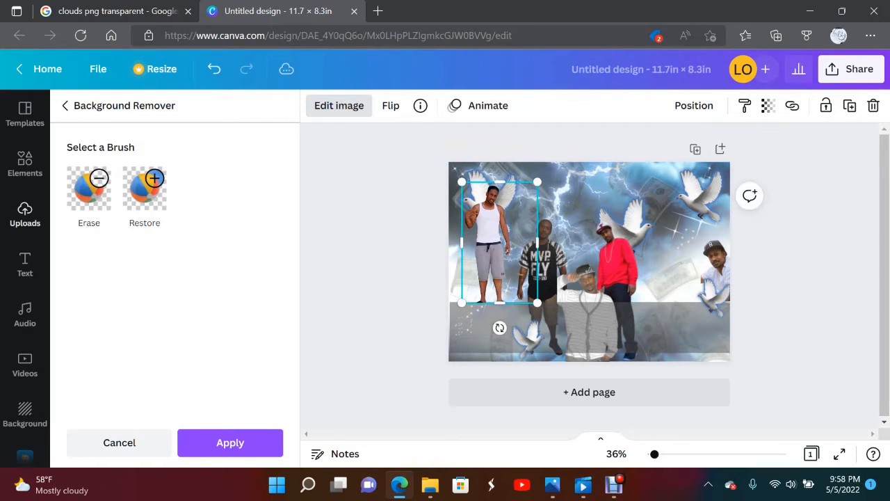
{"action": "left_click_drag", "start_coordinate": [537, 242], "coordinate": [515, 242]}
Resize the tank-top cutout, stand it on the grey band's upper edge near the page's left side, and apply the background removal.
{"action": "left_click_drag", "start_coordinate": [515, 181], "coordinate": [520, 169]}
{"action": "left_click_drag", "start_coordinate": [490, 240], "coordinate": [480, 240]}
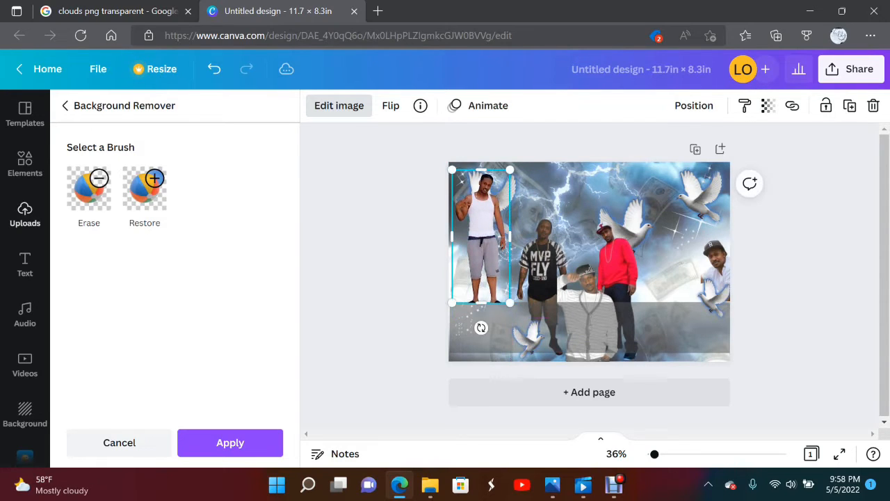
{"action": "left_click_drag", "start_coordinate": [510, 170], "coordinate": [499, 193]}
{"action": "left_click_drag", "start_coordinate": [477, 245], "coordinate": [486, 243]}
{"action": "left_click", "coordinate": [230, 442]}
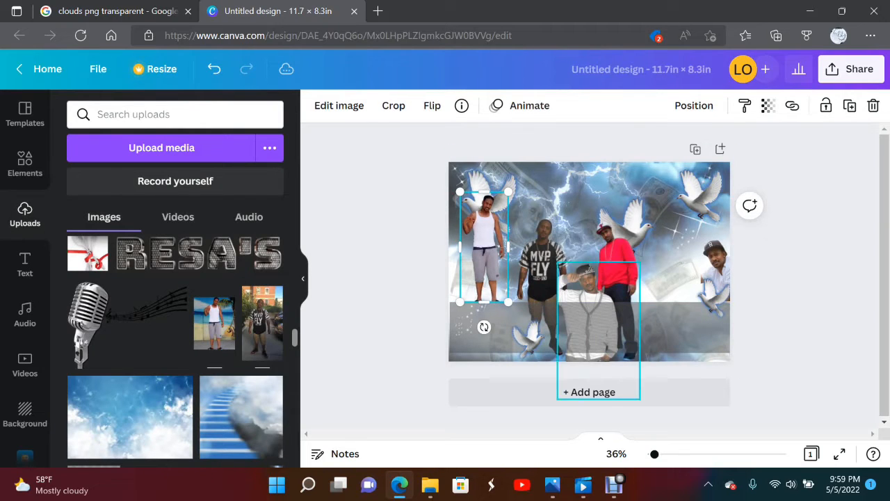
{"action": "left_click", "coordinate": [823, 359]}
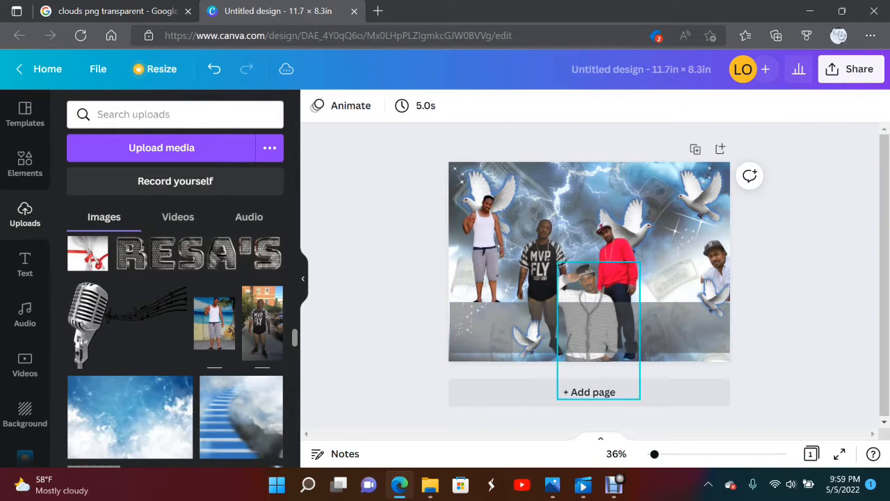
Unlock the saluting man's photo, enlarge it slightly and shift it a little left and down.
{"action": "left_click", "coordinate": [591, 317]}
{"action": "left_click", "coordinate": [826, 105]}
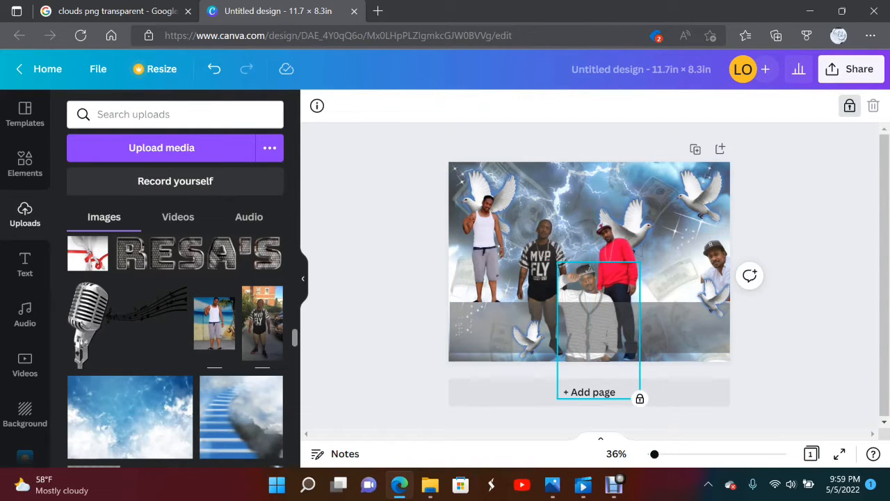
{"action": "left_click", "coordinate": [850, 105]}
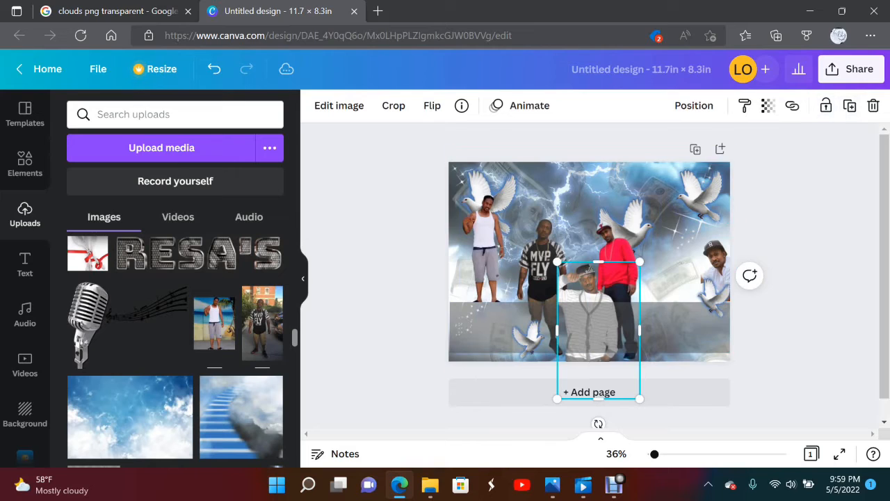
{"action": "left_click_drag", "start_coordinate": [639, 261], "coordinate": [649, 246]}
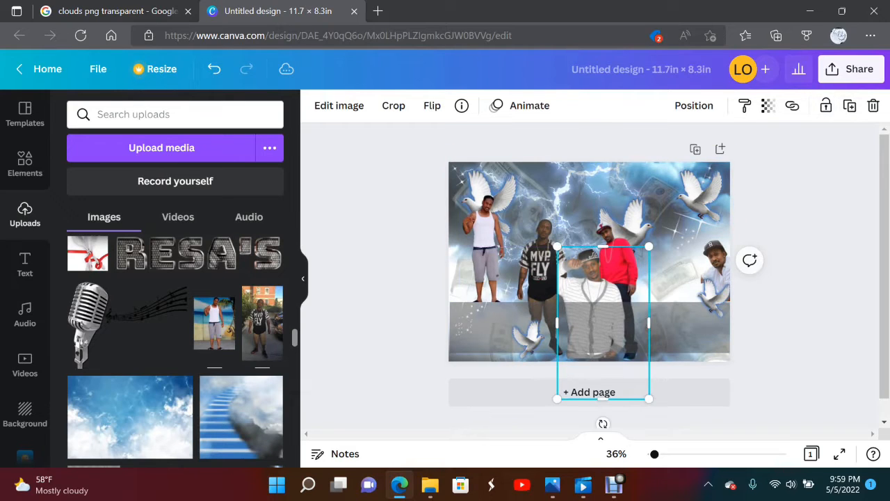
{"action": "mouse_move", "coordinate": [593, 313]}
{"action": "left_mouse_down"}
{"action": "mouse_move", "coordinate": [588, 302]}
{"action": "mouse_move", "coordinate": [585, 318]}
{"action": "left_mouse_up"}
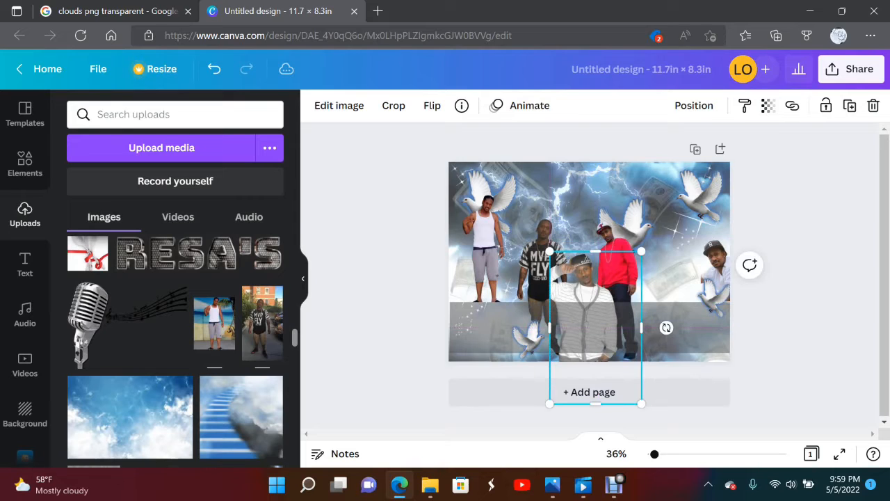
Fine-tune the saluting man's vertical placement so he meets the page's bottom edge, and lock the photo.
{"action": "key", "text": "Up"}
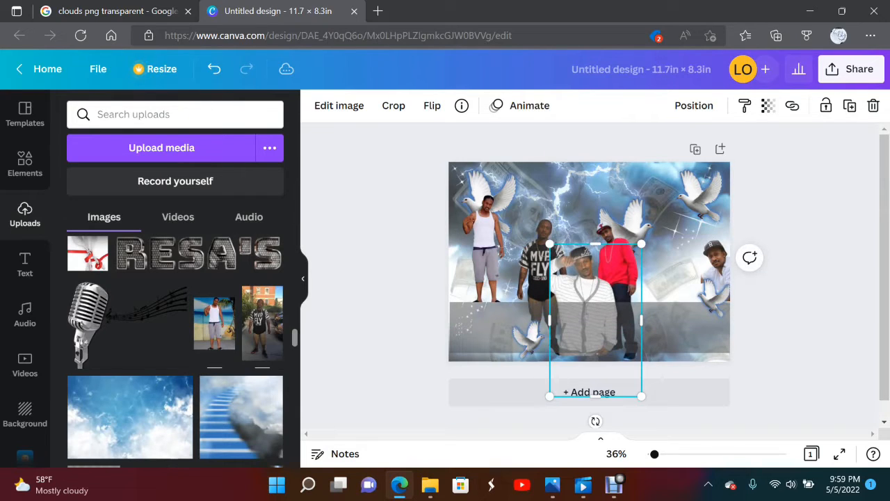
{"action": "key", "text": "Down"}
{"action": "key", "text": "Down"}
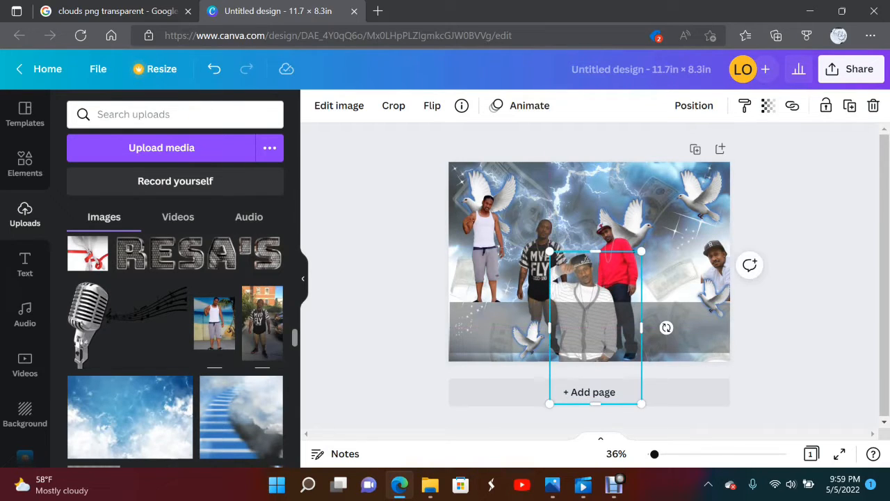
{"action": "key", "text": "Escape"}
{"action": "left_click", "coordinate": [590, 316]}
{"action": "left_click", "coordinate": [826, 105]}
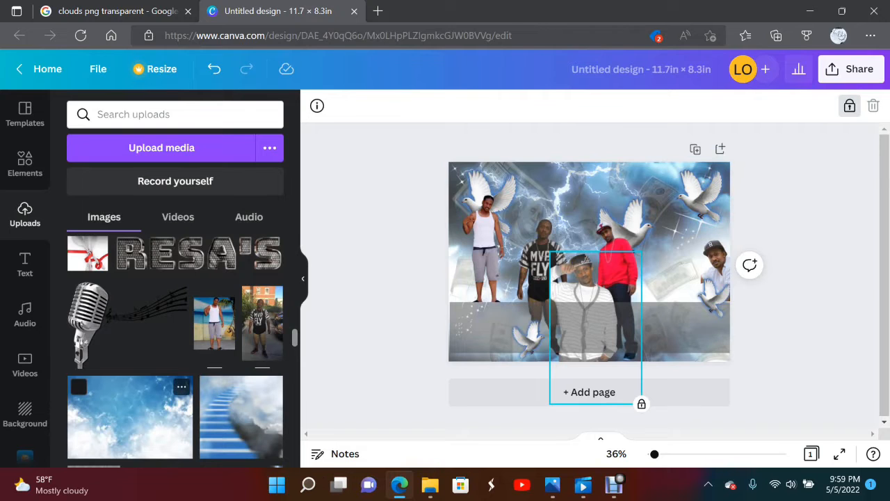
Find the microphone with music notes among the uploaded images and place it left of the page's centre.
{"action": "scroll", "coordinate": [175, 348], "scroll_direction": "down", "scroll_amount": 5}
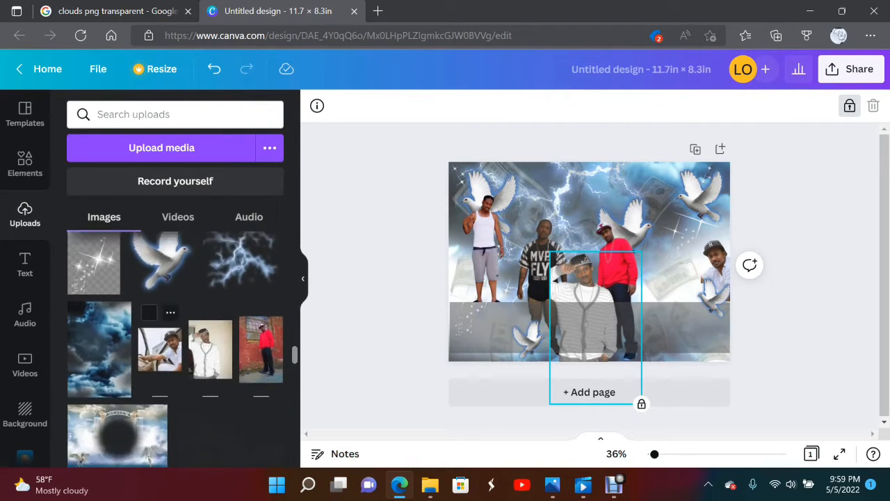
{"action": "scroll", "coordinate": [166, 313], "scroll_direction": "down", "scroll_amount": 10}
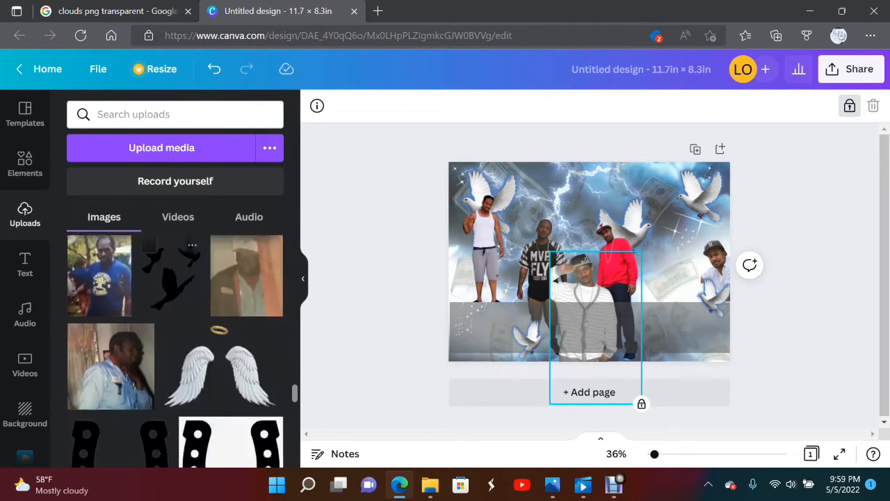
{"action": "scroll", "coordinate": [171, 299], "scroll_direction": "down", "scroll_amount": 4}
{"action": "scroll", "coordinate": [171, 299], "scroll_direction": "up", "scroll_amount": 10}
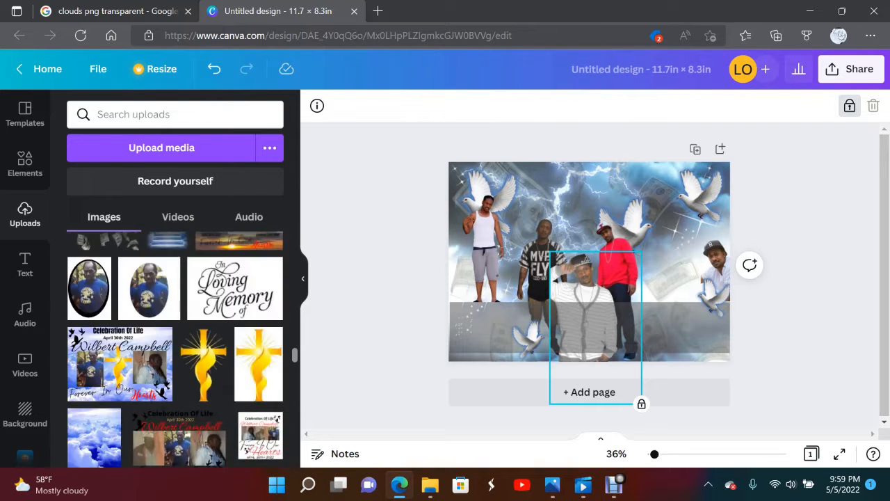
{"action": "scroll", "coordinate": [171, 347], "scroll_direction": "up", "scroll_amount": 10}
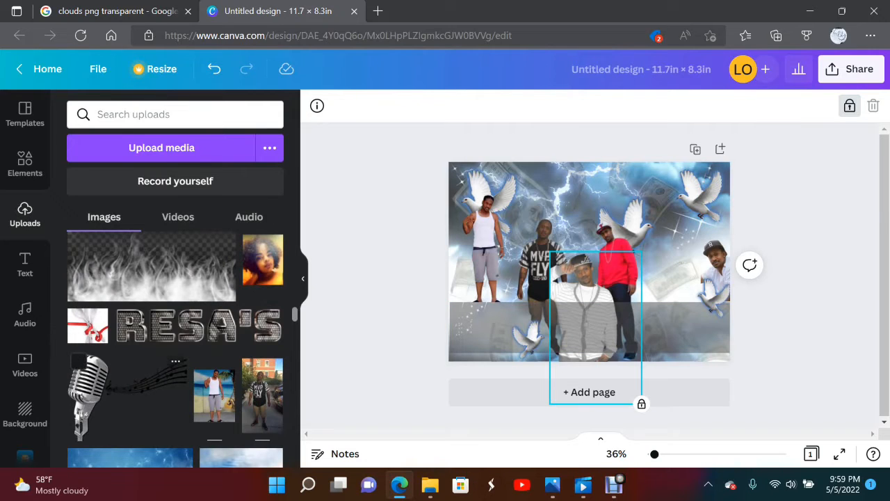
{"action": "left_click", "coordinate": [79, 361]}
{"action": "left_click_drag", "start_coordinate": [539, 244], "coordinate": [515, 244]}
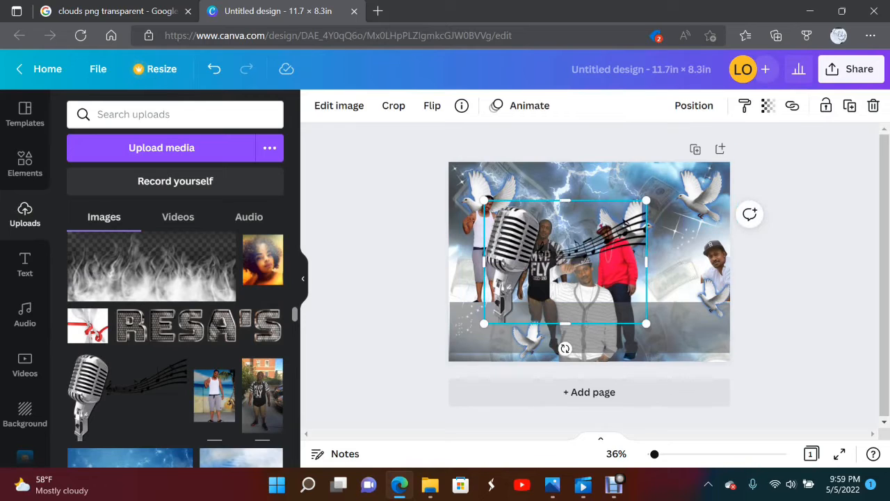
Send the microphone image backward until it lies behind the tank-top man and the MVP FLY man.
{"action": "left_click", "coordinate": [768, 106]}
{"action": "left_click", "coordinate": [768, 106]}
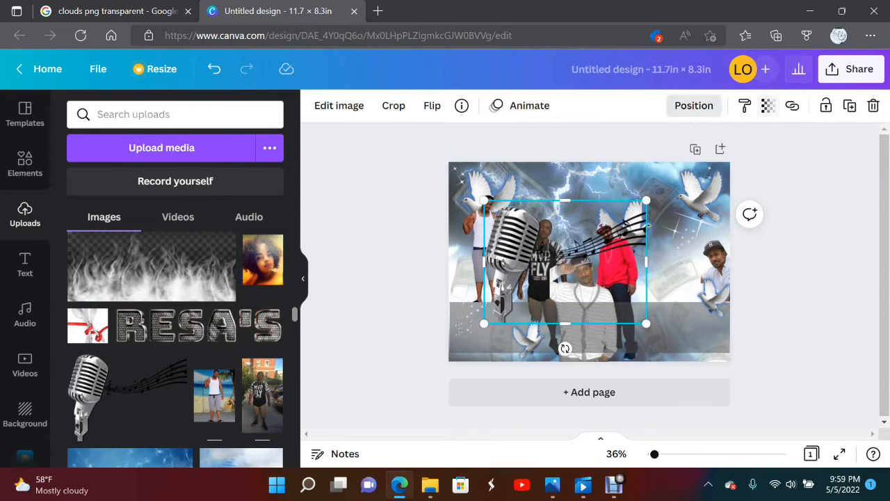
{"action": "left_click", "coordinate": [694, 105]}
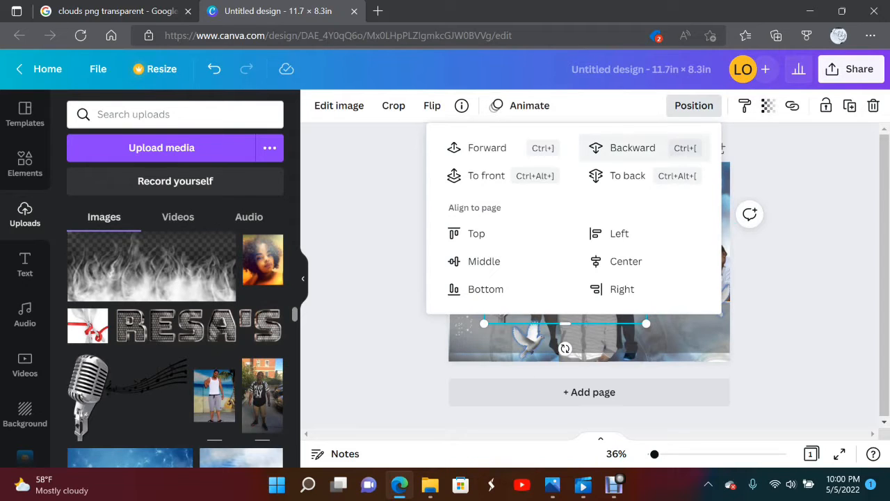
{"action": "key", "text": "Escape"}
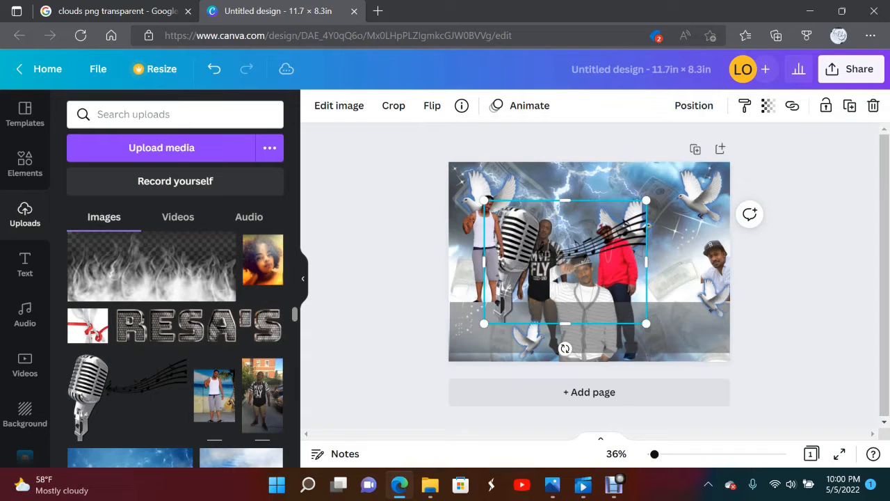
{"action": "left_click", "coordinate": [693, 106]}
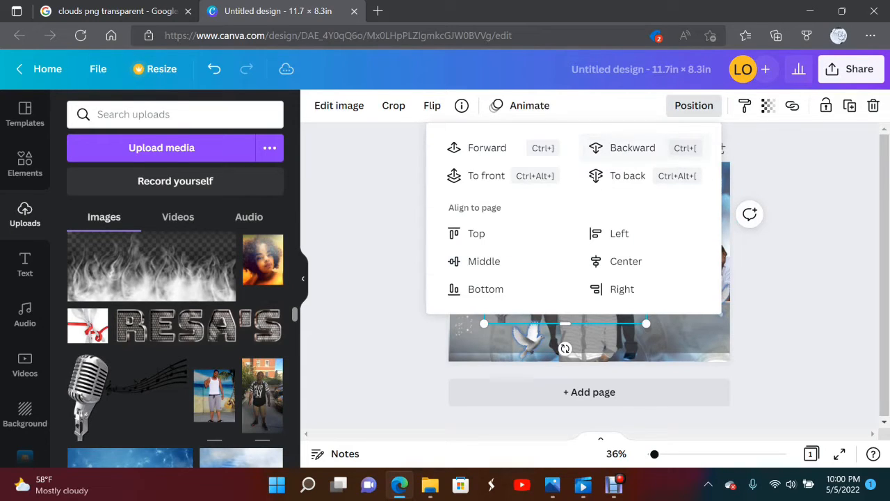
{"action": "left_click", "coordinate": [784, 164]}
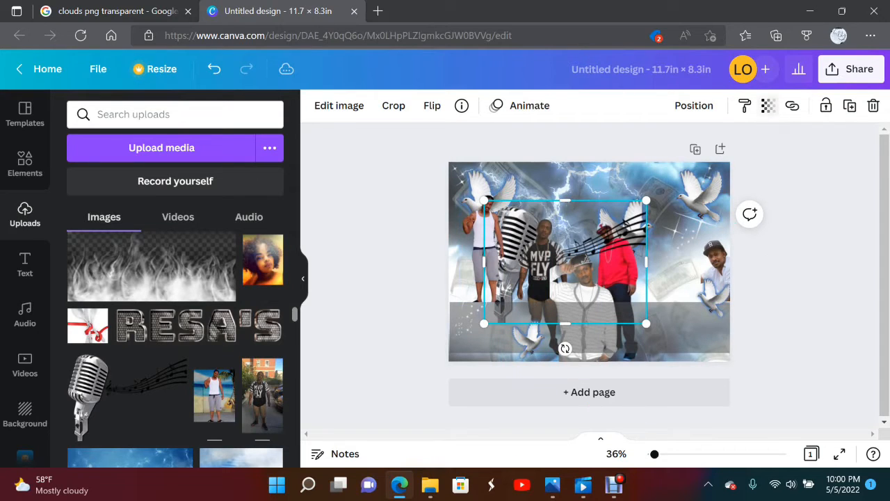
Fade the microphone image by lowering its transparency value and send it backward behind the man in red.
{"action": "left_click", "coordinate": [768, 105]}
{"action": "left_click_drag", "start_coordinate": [763, 161], "coordinate": [676, 161]}
{"action": "left_click", "coordinate": [693, 105]}
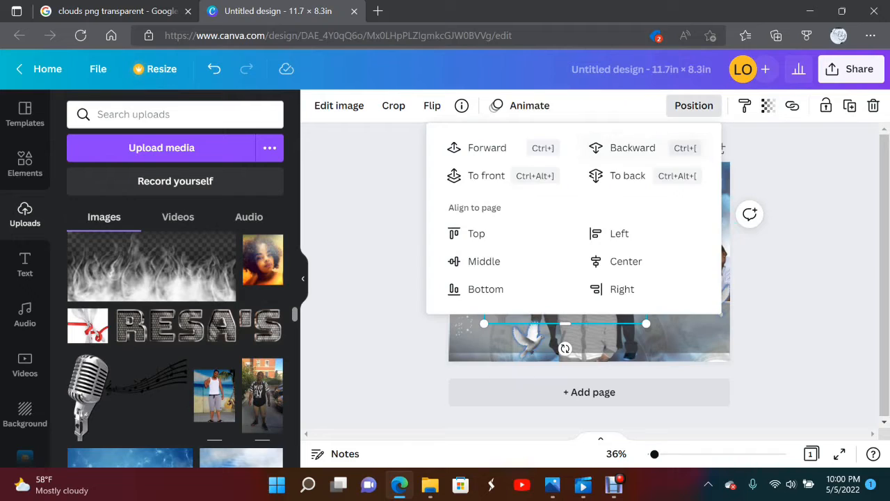
{"action": "left_click", "coordinate": [632, 147]}
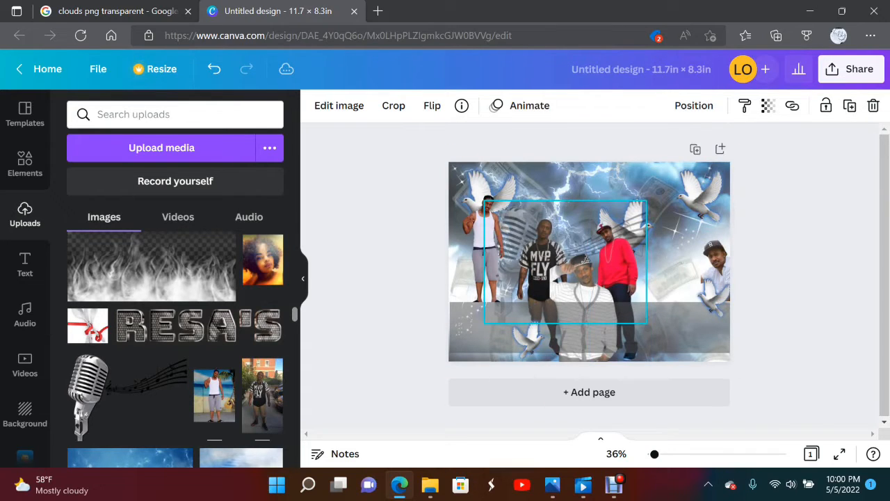
{"action": "left_click", "coordinate": [621, 277]}
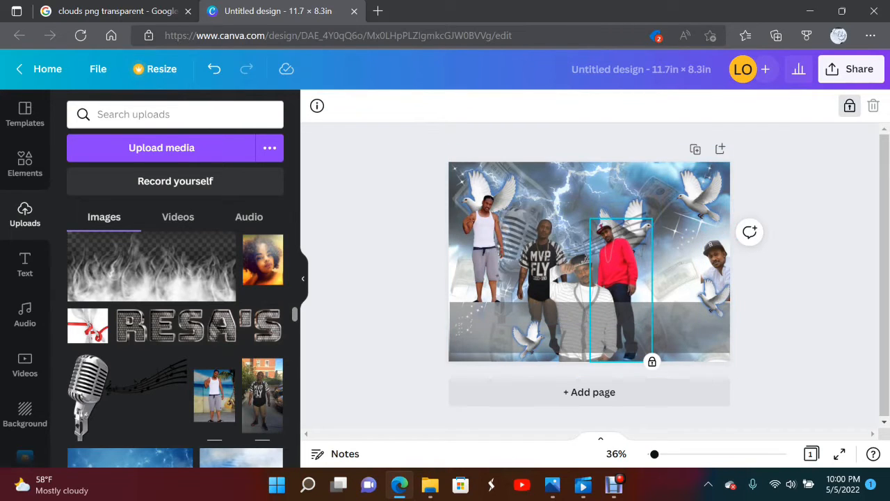
{"action": "left_click", "coordinate": [817, 296]}
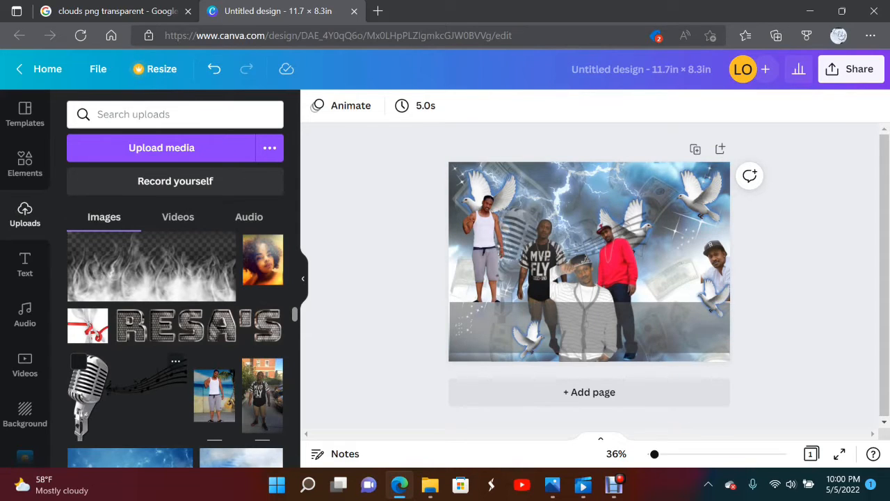
Add a second microphone image at the page's lower-right corner and set its transparency to 43.
{"action": "left_click", "coordinate": [119, 396]}
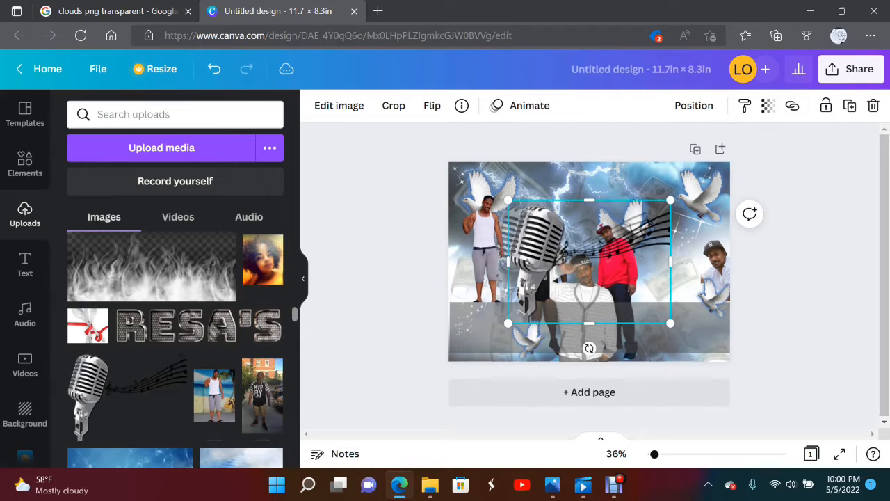
{"action": "left_click_drag", "start_coordinate": [589, 261], "coordinate": [677, 345]}
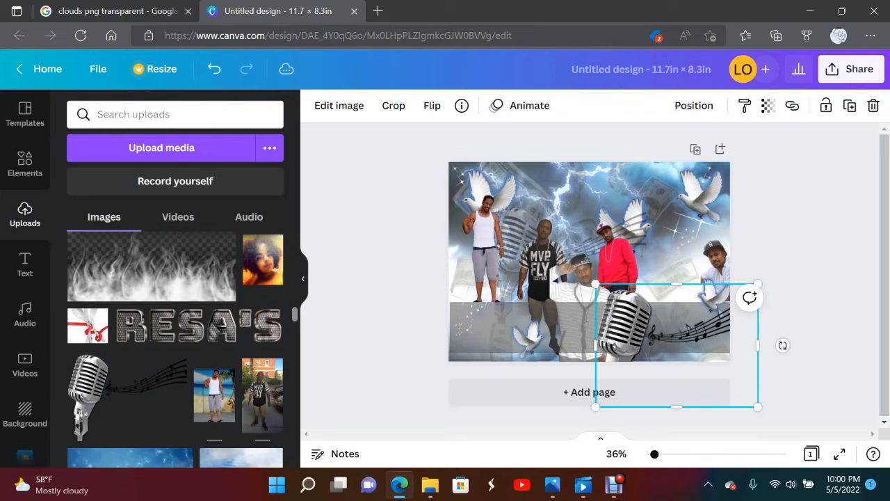
{"action": "left_click", "coordinate": [768, 105]}
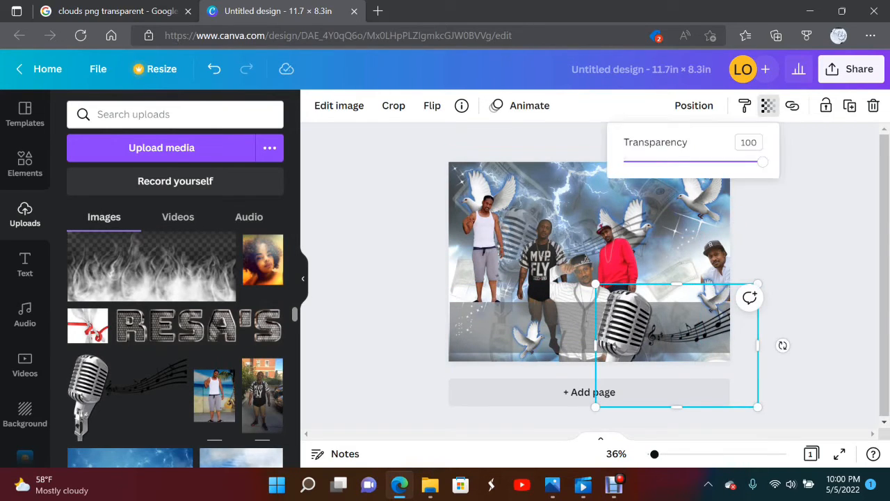
{"action": "left_click_drag", "start_coordinate": [763, 162], "coordinate": [684, 161]}
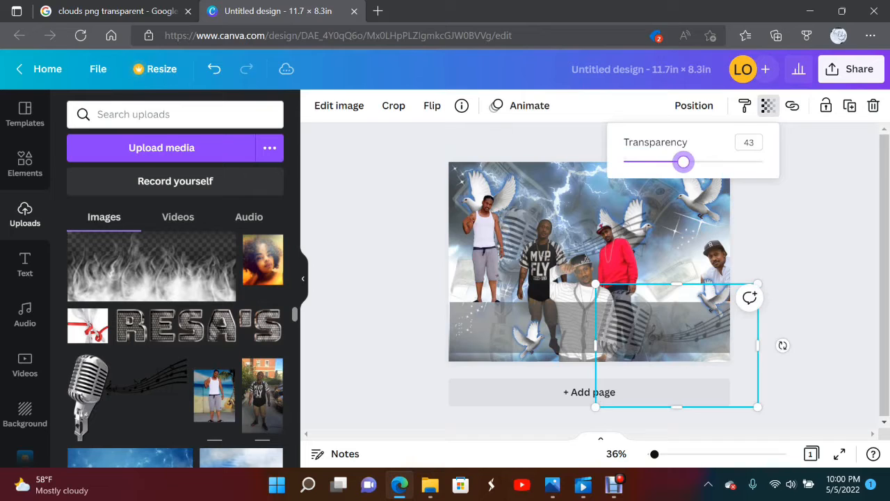
Send the second microphone image backward behind the man in red and lock it in place.
{"action": "left_click", "coordinate": [693, 105]}
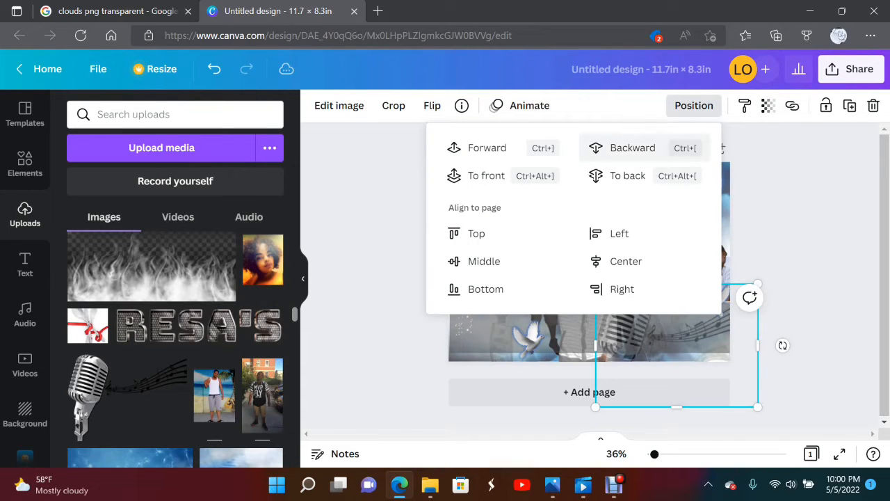
{"action": "left_click", "coordinate": [644, 148]}
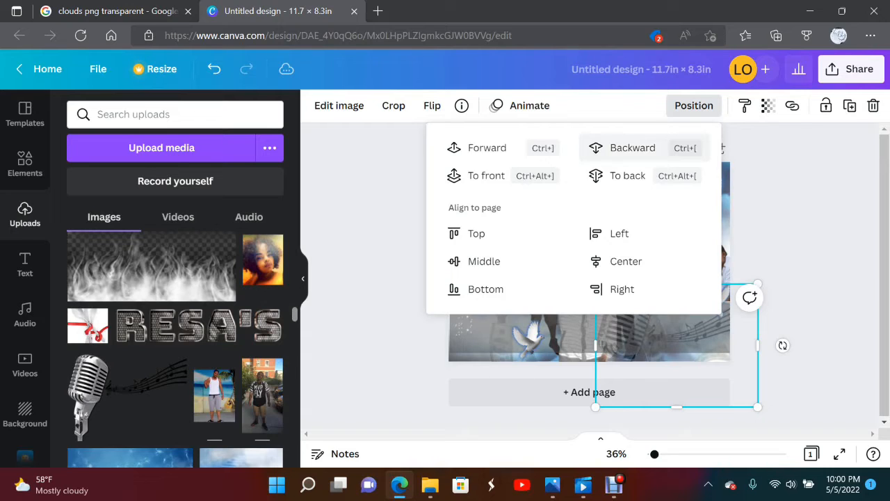
{"action": "left_click", "coordinate": [672, 341]}
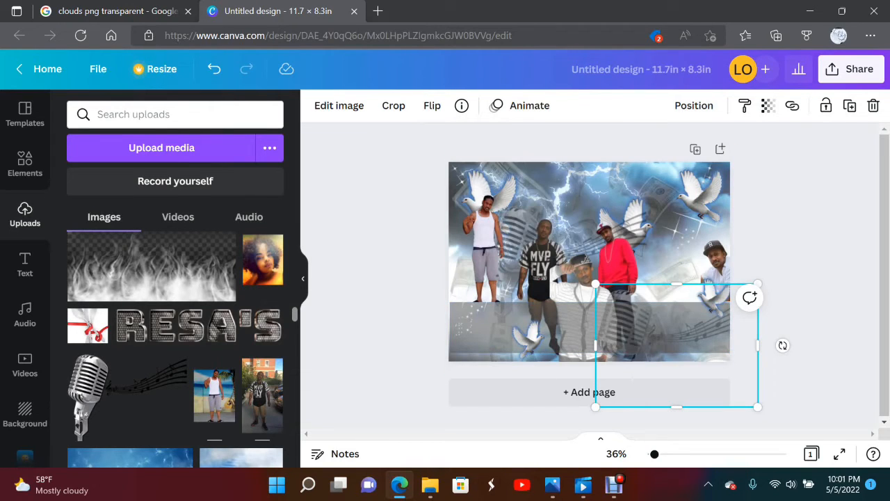
{"action": "left_click", "coordinate": [826, 105]}
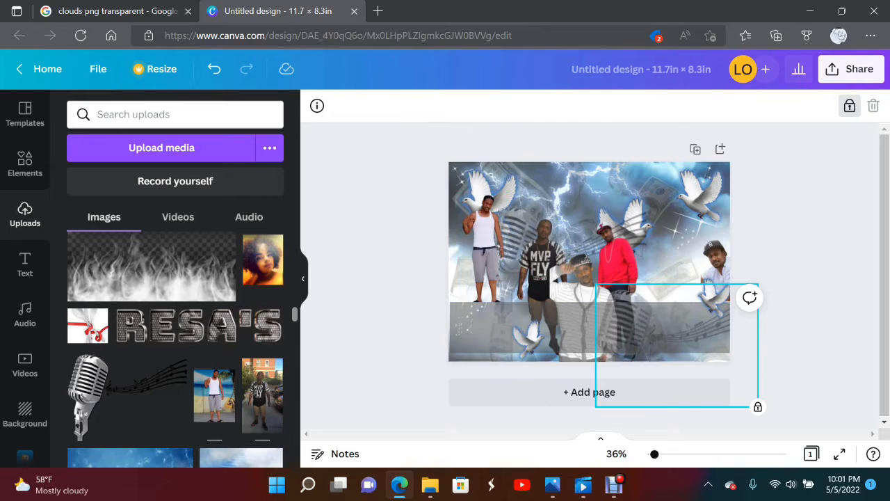
{"action": "key", "text": "Escape"}
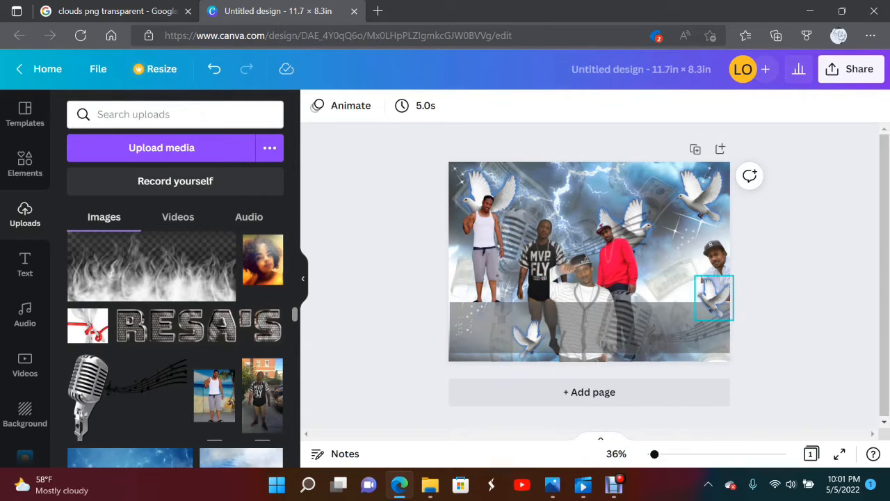
{"action": "left_click", "coordinate": [634, 296]}
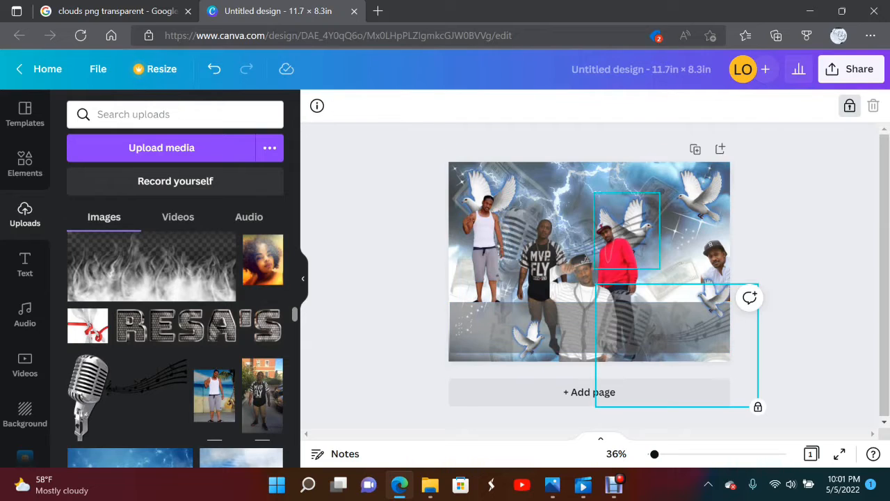
{"action": "key", "text": "Escape"}
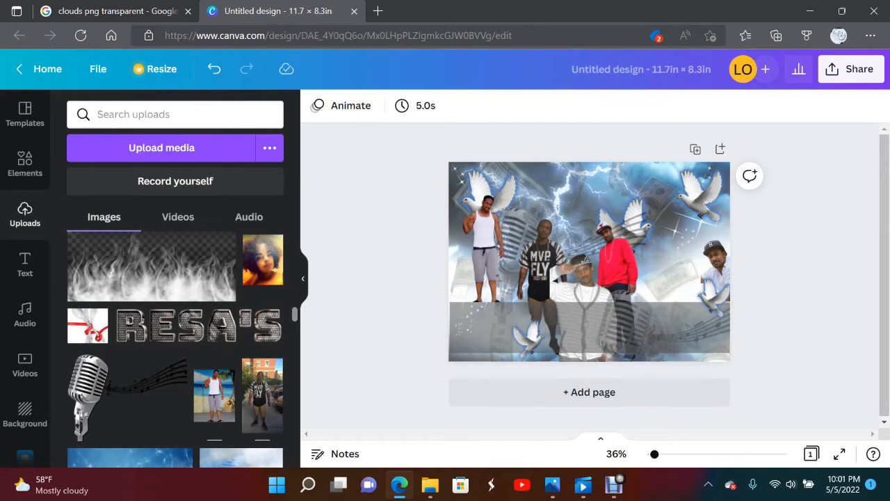
Find the black music-notes graphic among the uploaded images and place it over the page's lower-left area.
{"action": "scroll", "coordinate": [175, 348], "scroll_direction": "down", "scroll_amount": 5}
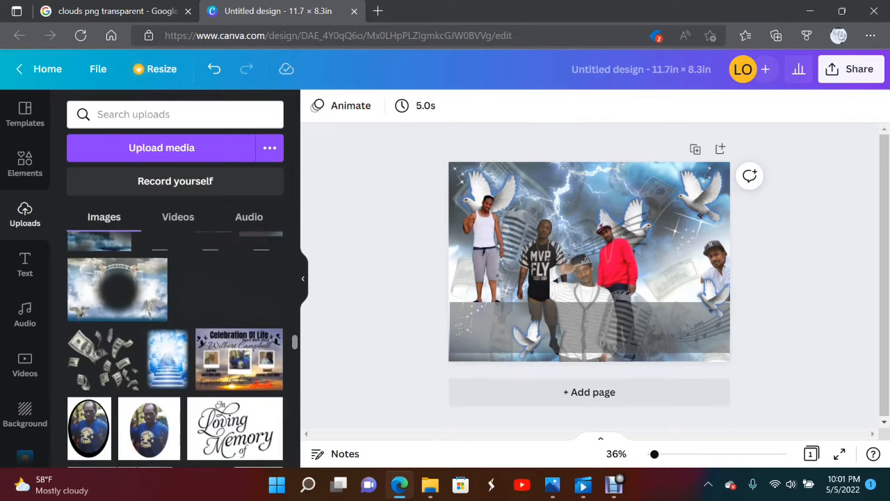
{"action": "scroll", "coordinate": [175, 348], "scroll_direction": "down", "scroll_amount": 10}
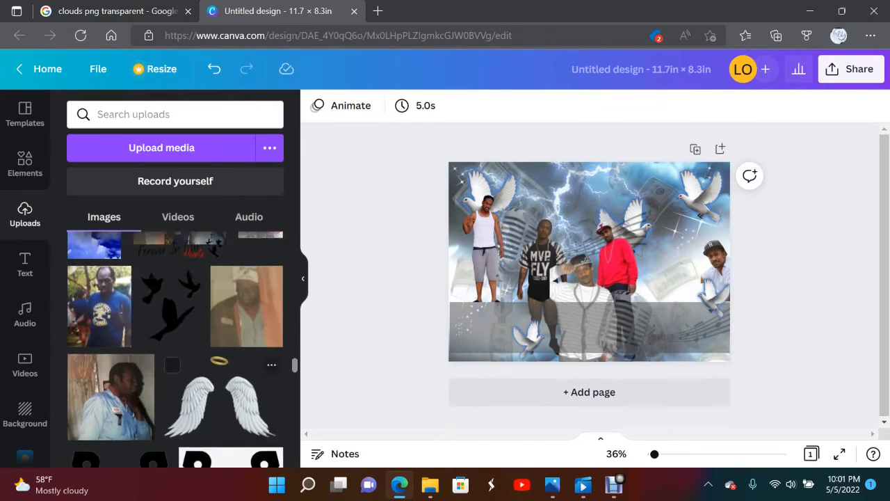
{"action": "scroll", "coordinate": [176, 348], "scroll_direction": "up", "scroll_amount": 10}
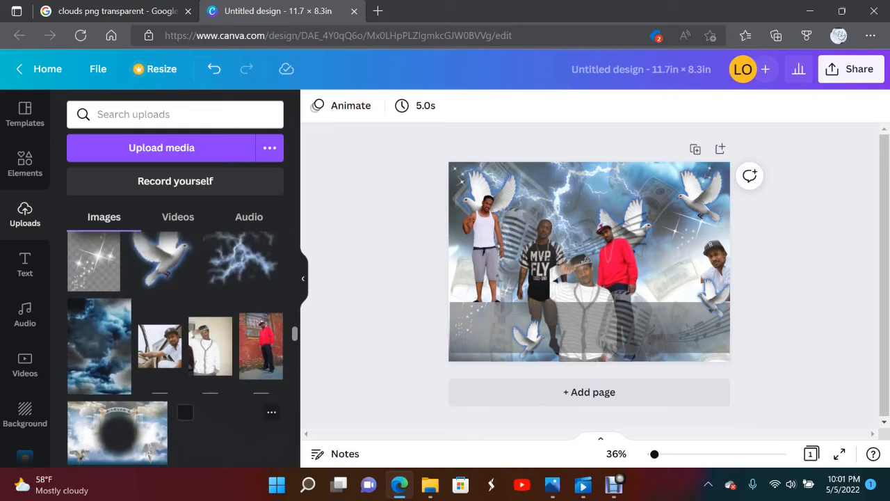
{"action": "scroll", "coordinate": [226, 424], "scroll_direction": "down", "scroll_amount": 1}
{"action": "left_click", "coordinate": [226, 361]}
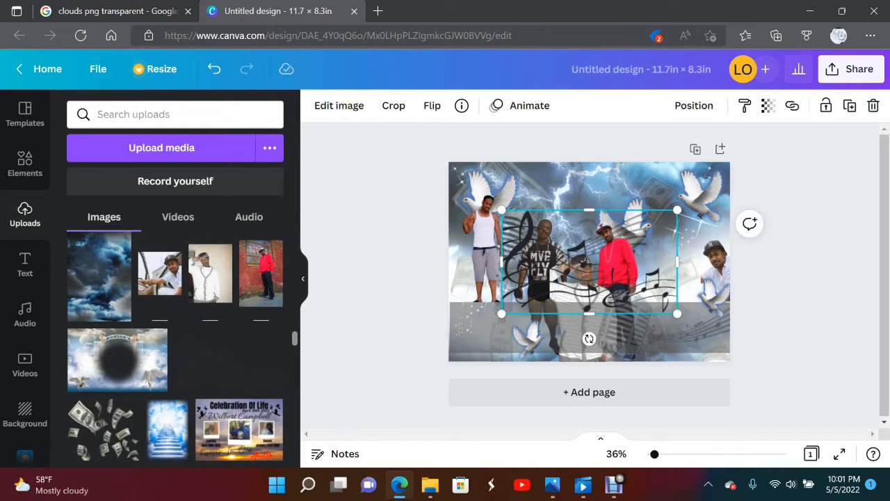
{"action": "left_click_drag", "start_coordinate": [590, 261], "coordinate": [509, 282]}
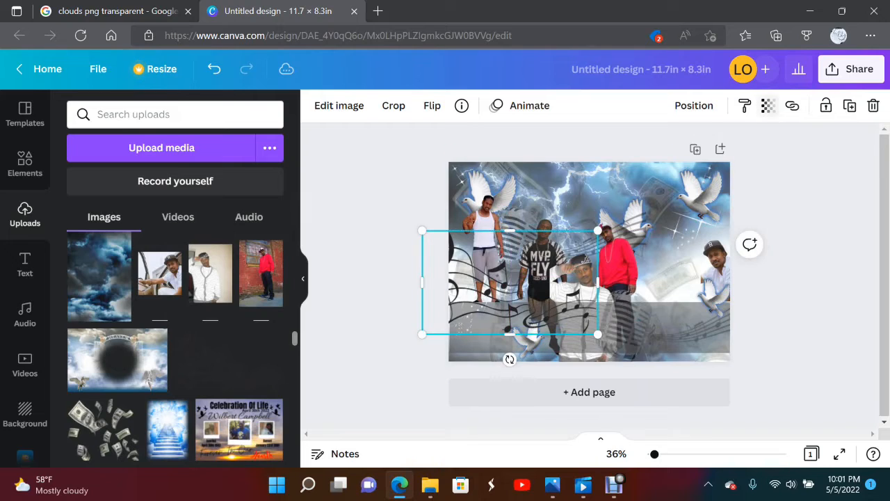
Send the music-notes graphic backward until it lies behind the tank-top man and the MVP FLY man.
{"action": "left_click", "coordinate": [694, 105]}
{"action": "left_click", "coordinate": [626, 147]}
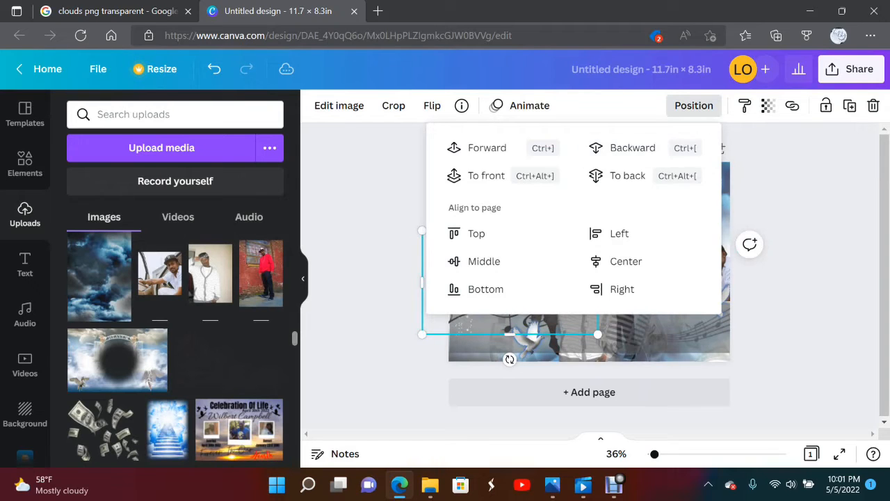
{"action": "left_click", "coordinate": [511, 324]}
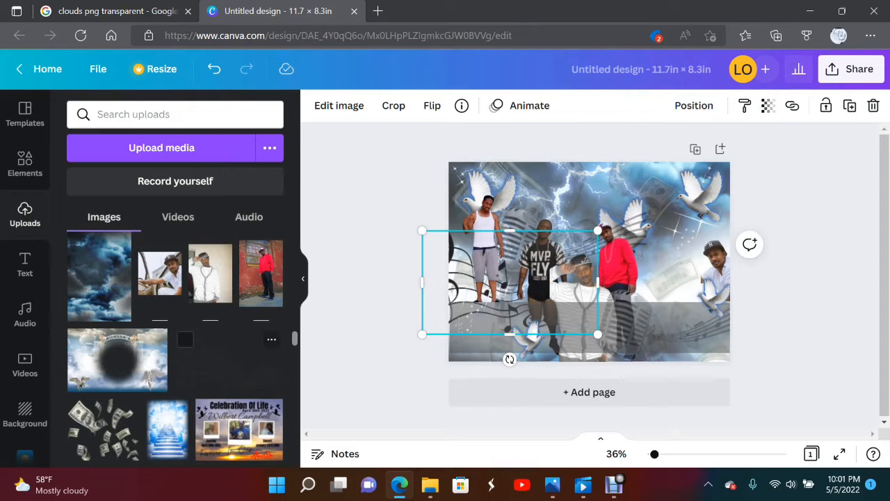
Place a second music-notes graphic over the page's right edge and flip it horizontally.
{"action": "left_click_drag", "start_coordinate": [510, 282], "coordinate": [686, 250]}
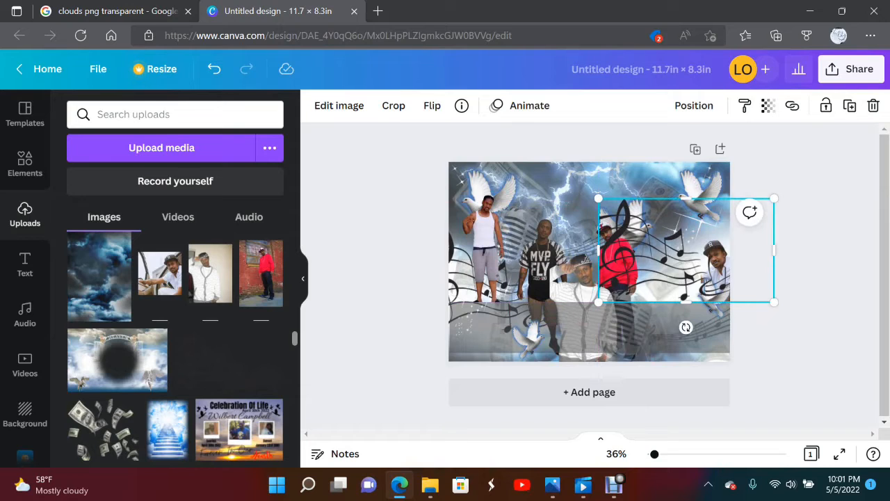
{"action": "left_click", "coordinate": [432, 105]}
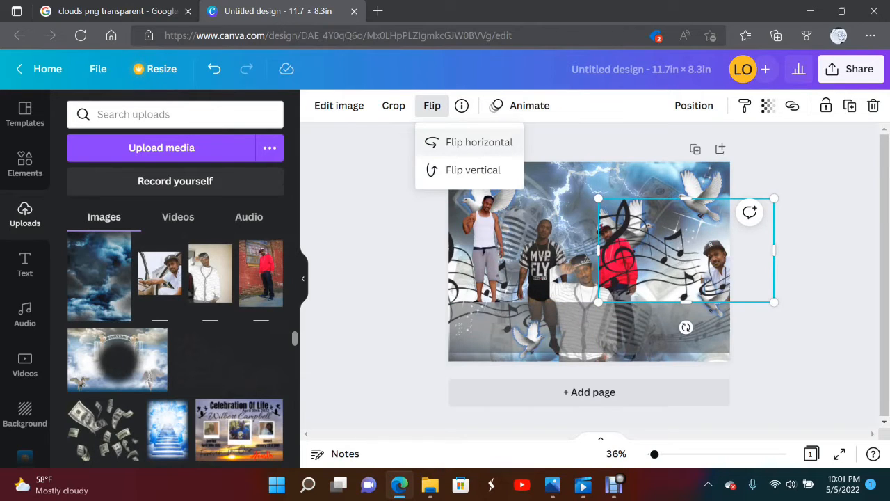
{"action": "left_click", "coordinate": [459, 142]}
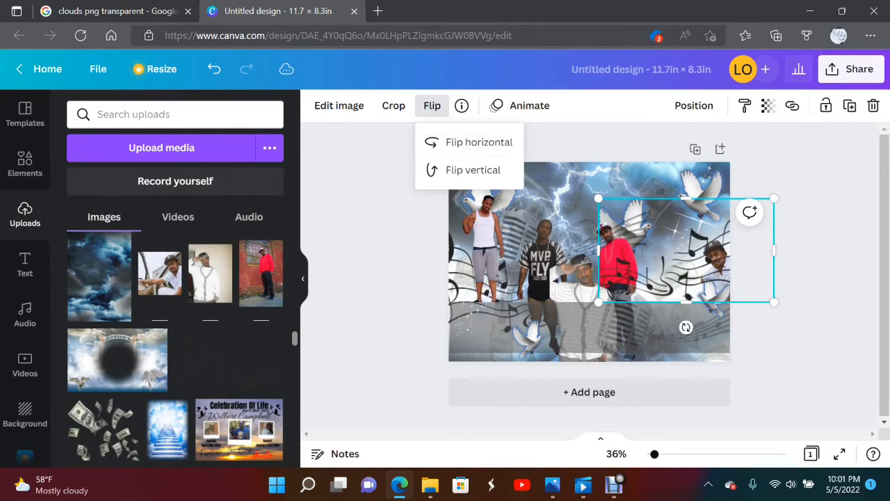
Send the flipped music-notes graphic backward behind the man in red and the man at the page's right edge.
{"action": "left_click", "coordinate": [694, 105]}
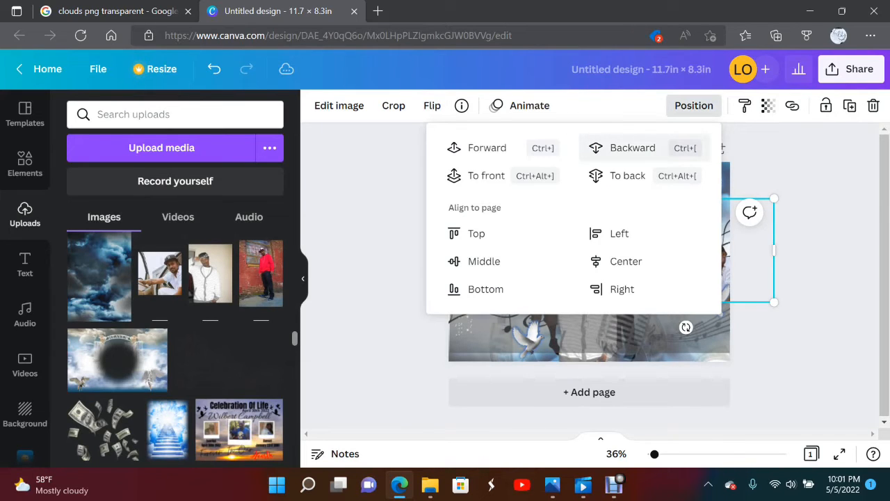
{"action": "left_click", "coordinate": [630, 147]}
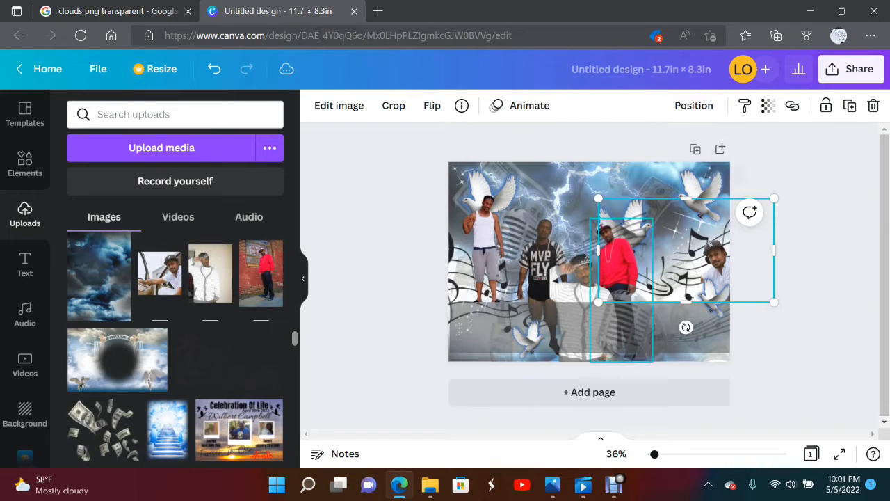
{"action": "key", "text": "Escape"}
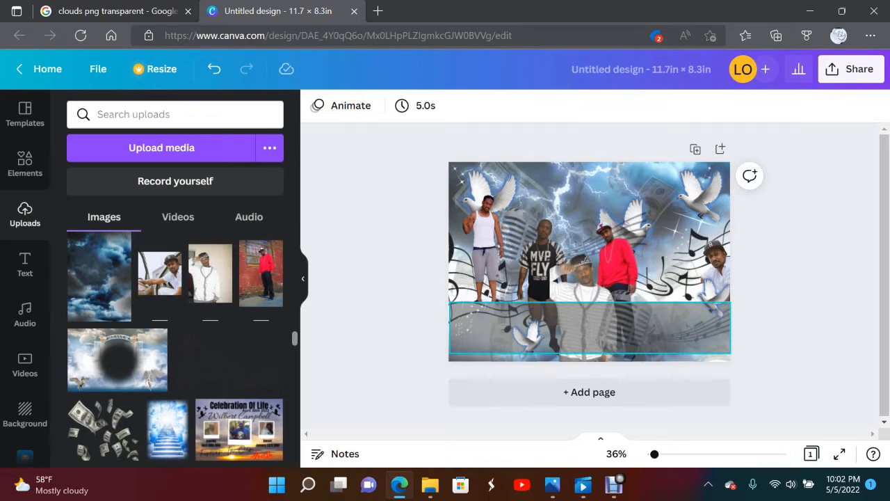
Add a heading to the page containing the honoree's first name.
{"action": "left_click", "coordinate": [26, 264]}
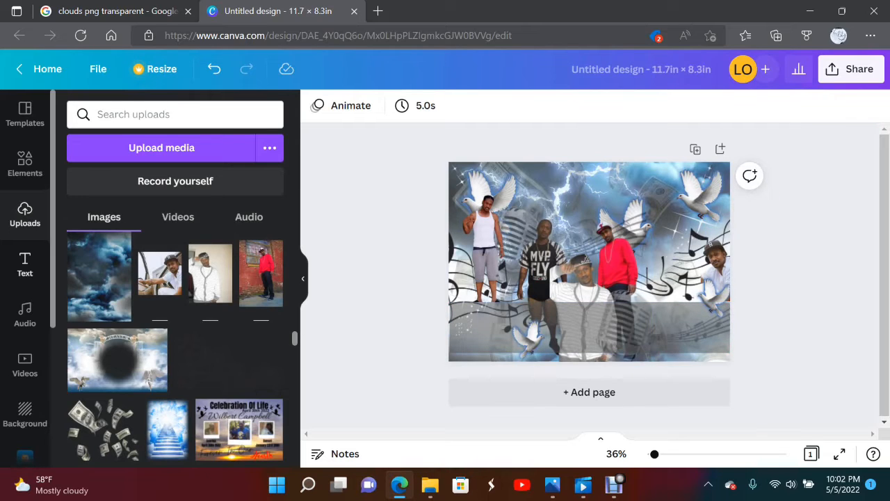
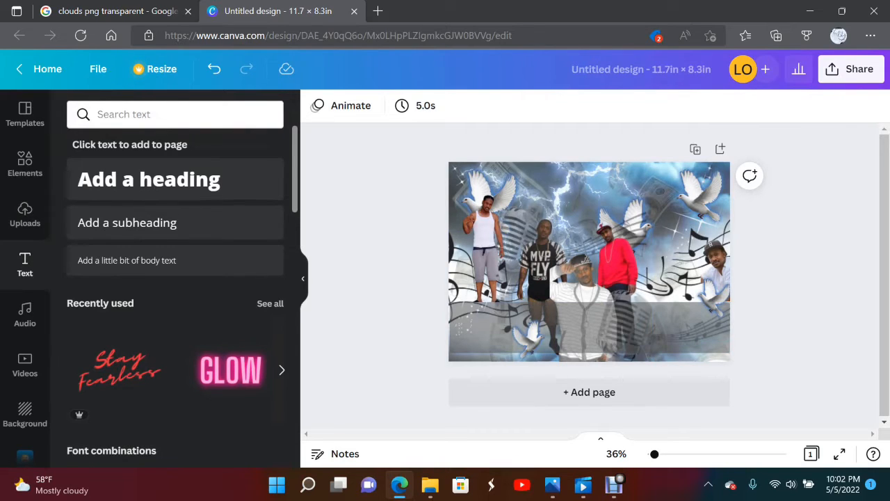
{"action": "left_click", "coordinate": [149, 179]}
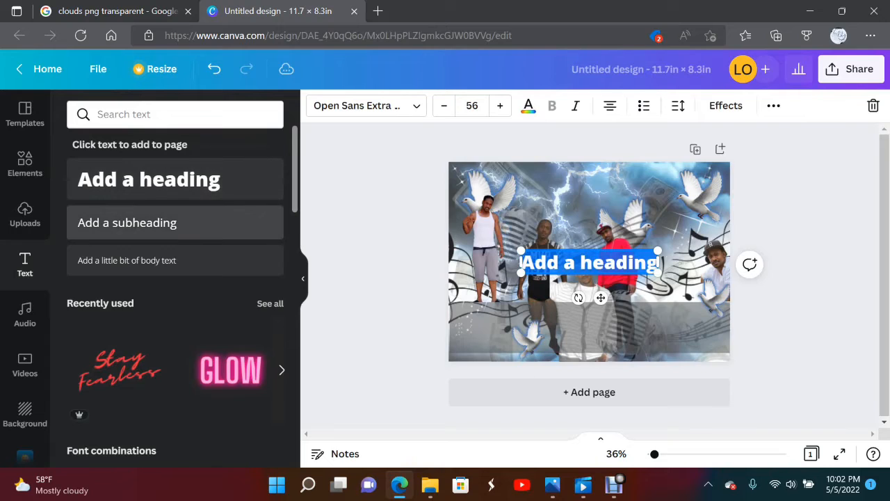
{"action": "type", "text": "Stef"}
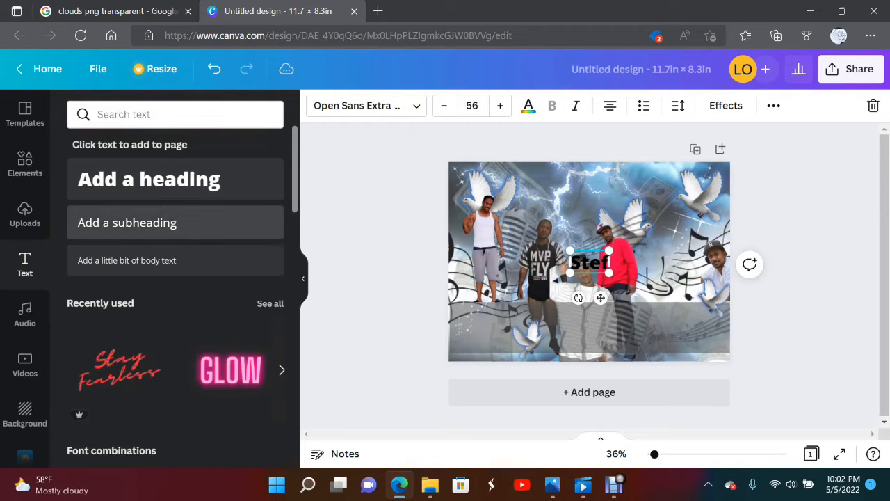
{"action": "type", "text": "on"}
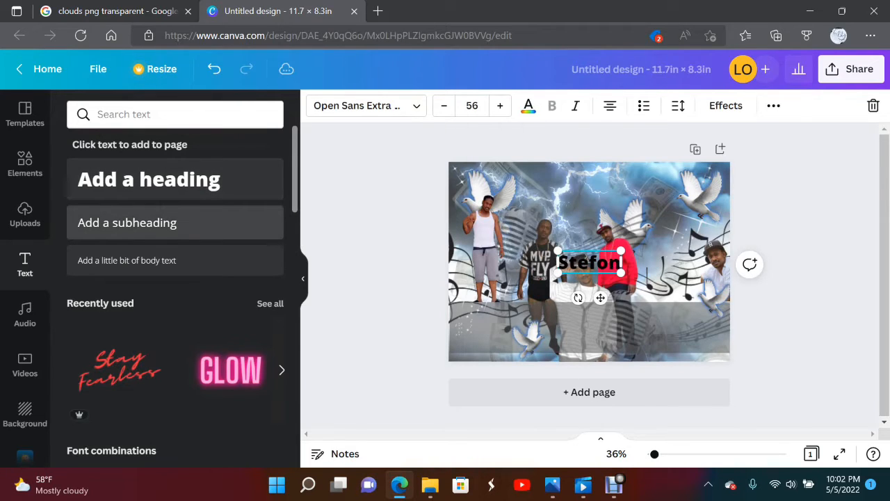
Try the Benedict font on the name heading.
{"action": "left_click", "coordinate": [365, 105]}
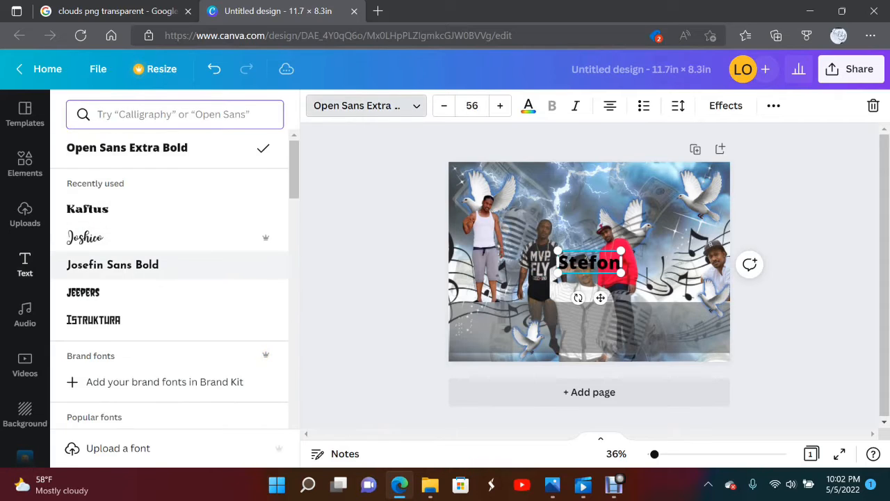
{"action": "scroll", "coordinate": [174, 271], "scroll_direction": "down", "scroll_amount": 4}
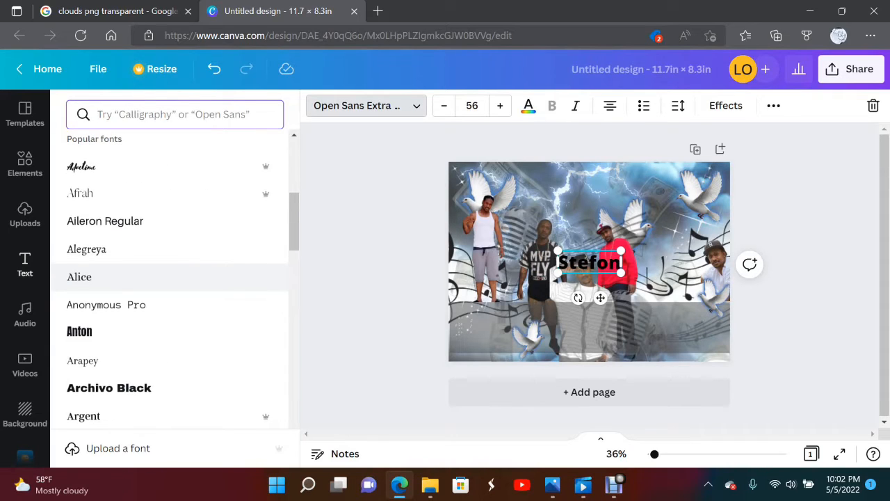
{"action": "scroll", "coordinate": [174, 277], "scroll_direction": "down", "scroll_amount": 6}
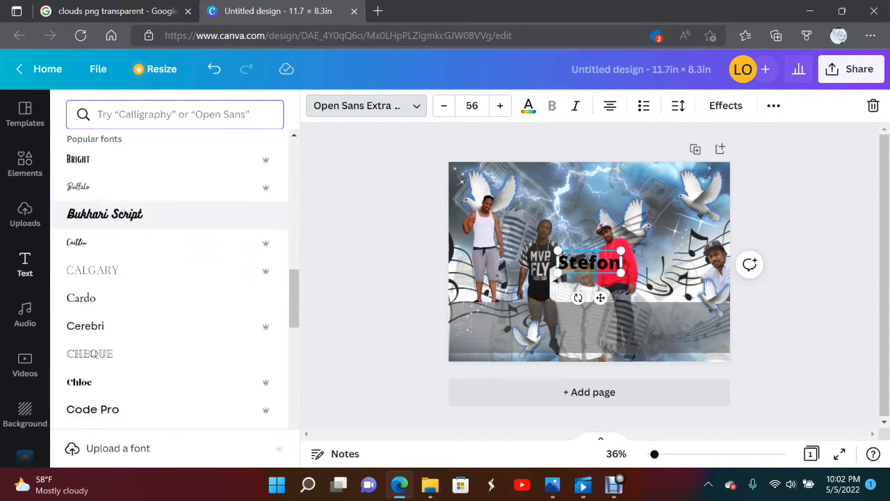
{"action": "scroll", "coordinate": [174, 209], "scroll_direction": "up", "scroll_amount": 2}
{"action": "left_click", "coordinate": [174, 199]}
Apply the Amsterdam One font to the name heading and move the heading down onto the translucent grey band.
{"action": "scroll", "coordinate": [174, 201], "scroll_direction": "down", "scroll_amount": 3}
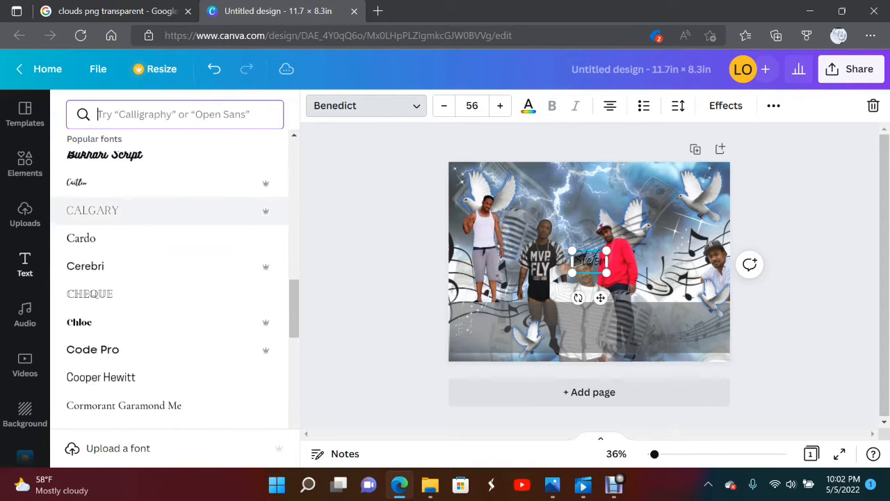
{"action": "scroll", "coordinate": [174, 212], "scroll_direction": "down", "scroll_amount": 15}
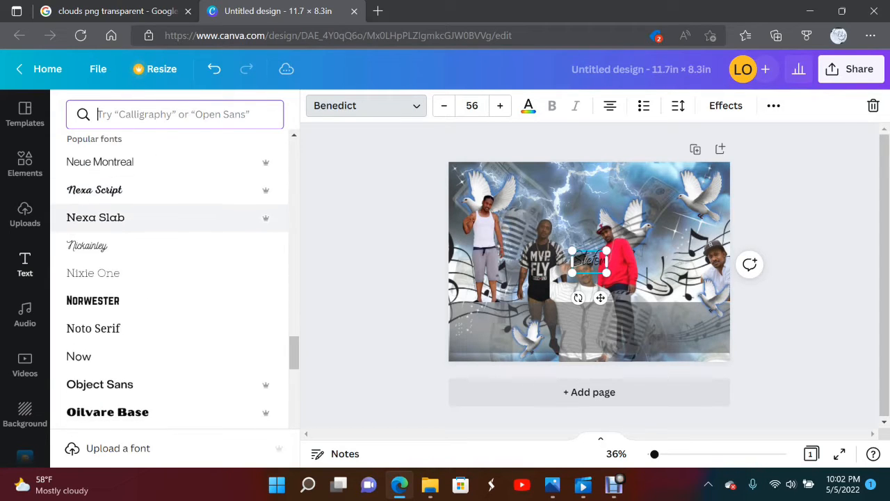
{"action": "scroll", "coordinate": [174, 213], "scroll_direction": "down", "scroll_amount": 15}
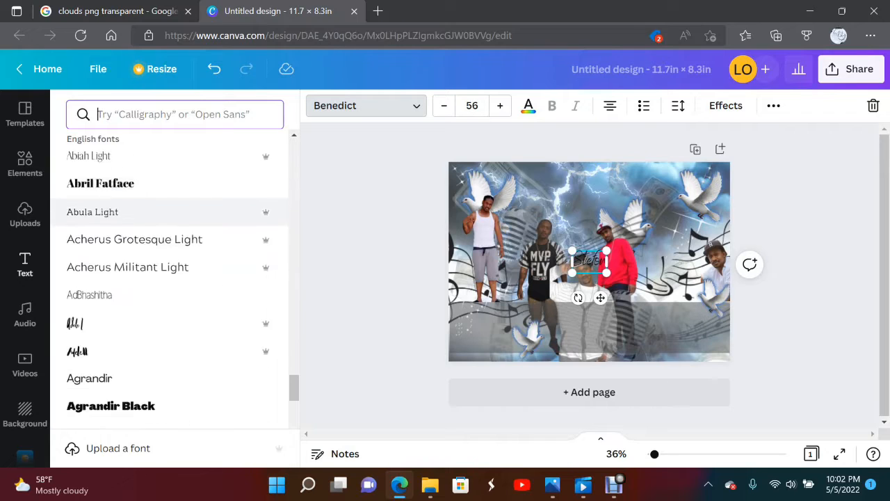
{"action": "scroll", "coordinate": [174, 212], "scroll_direction": "down", "scroll_amount": 15}
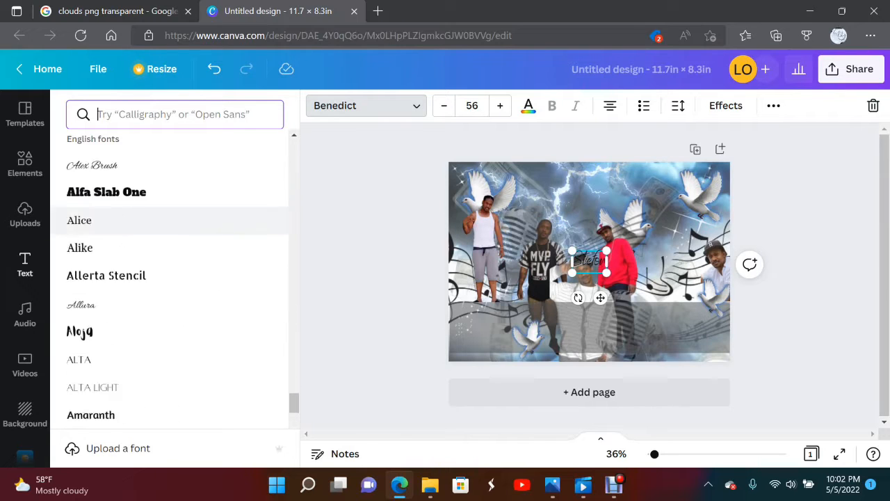
{"action": "scroll", "coordinate": [174, 212], "scroll_direction": "down", "scroll_amount": 5}
{"action": "left_click", "coordinate": [139, 222]}
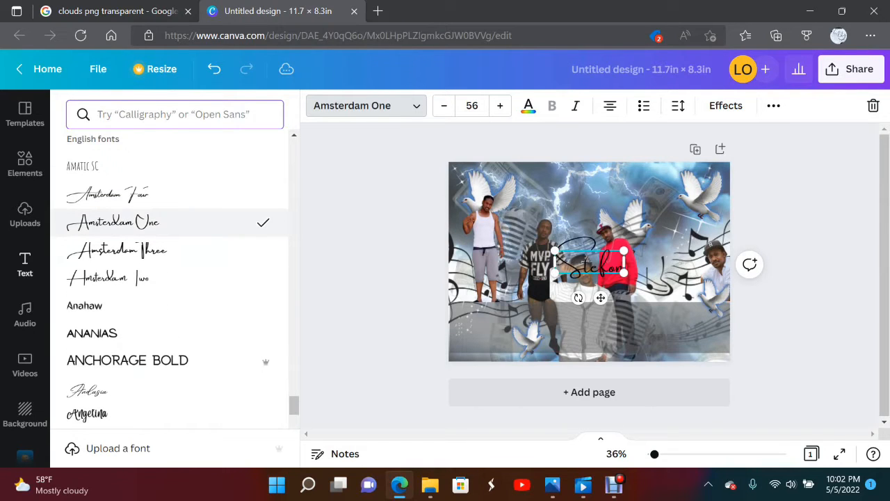
{"action": "left_click_drag", "start_coordinate": [624, 261], "coordinate": [617, 316]}
Try the Amsterdam Three, Amsterdam Two, Angella White, Aniyah and Anonymous Pro fonts on the name heading.
{"action": "left_click", "coordinate": [174, 251]}
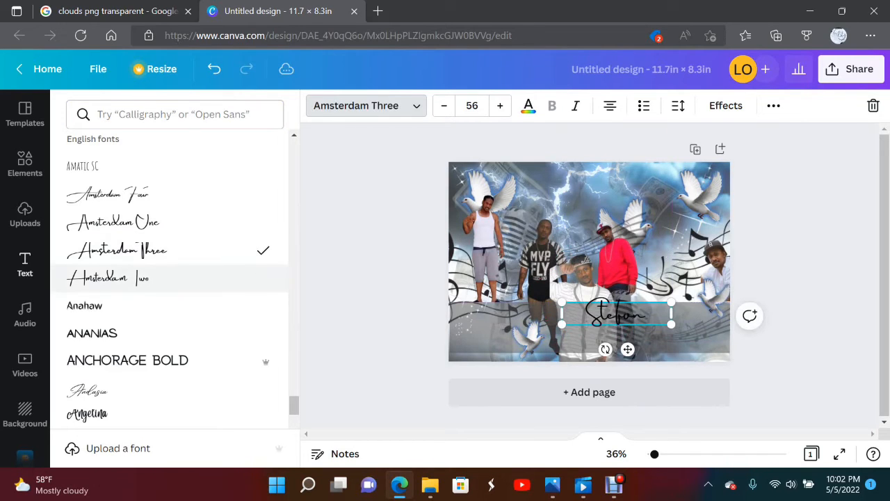
{"action": "left_click", "coordinate": [174, 278]}
{"action": "scroll", "coordinate": [174, 278], "scroll_direction": "down", "scroll_amount": 3}
{"action": "left_click", "coordinate": [173, 187]}
{"action": "left_click", "coordinate": [174, 240]}
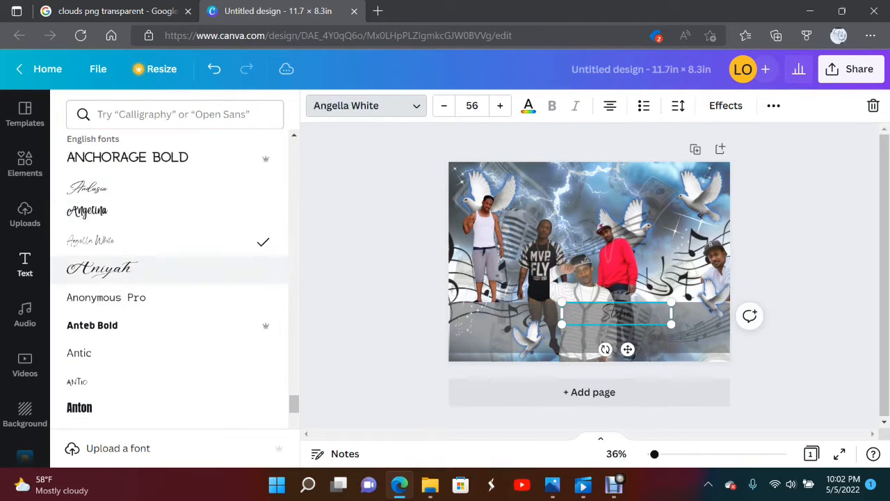
{"action": "left_click", "coordinate": [174, 268]}
{"action": "left_click", "coordinate": [174, 297]}
{"action": "scroll", "coordinate": [174, 298], "scroll_direction": "down", "scroll_amount": 3}
{"action": "scroll", "coordinate": [174, 297], "scroll_direction": "down", "scroll_amount": 15}
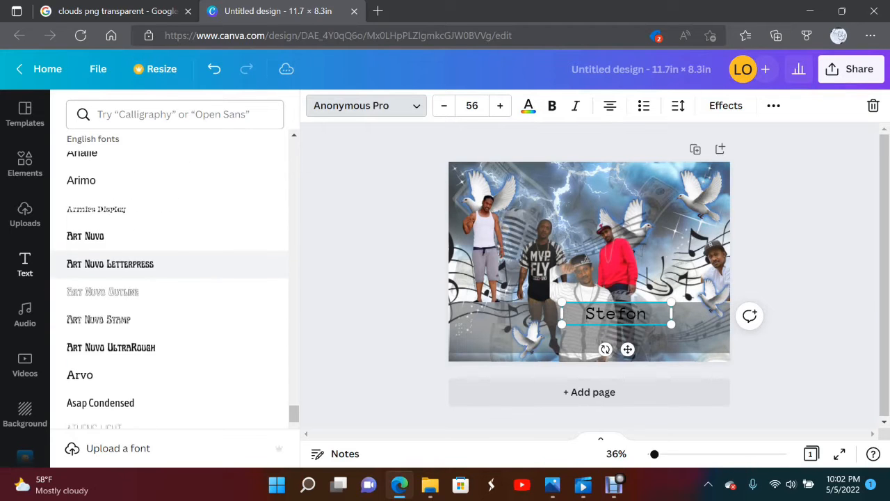
Try the script fonts Billion Miracles and Blastine, among others, on the name heading.
{"action": "left_click", "coordinate": [174, 285]}
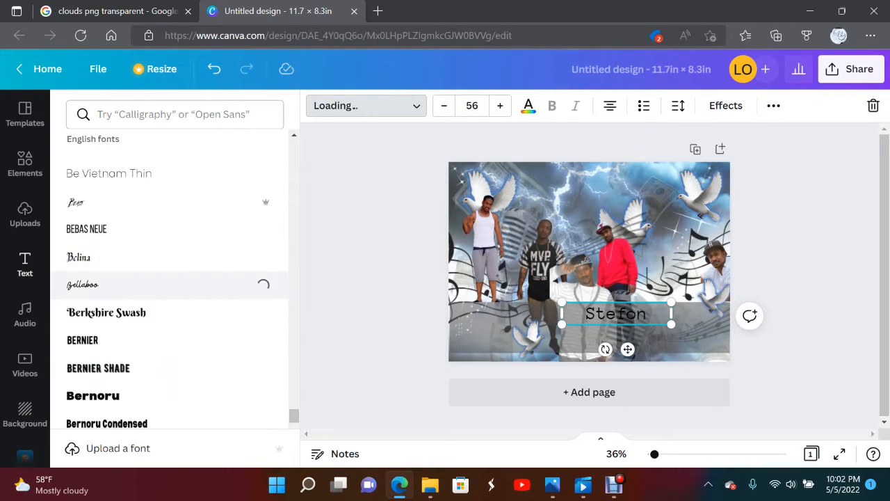
{"action": "scroll", "coordinate": [174, 285], "scroll_direction": "down", "scroll_amount": 5}
{"action": "left_click", "coordinate": [174, 312]}
{"action": "scroll", "coordinate": [174, 306], "scroll_direction": "down", "scroll_amount": 3}
{"action": "left_click", "coordinate": [174, 272]}
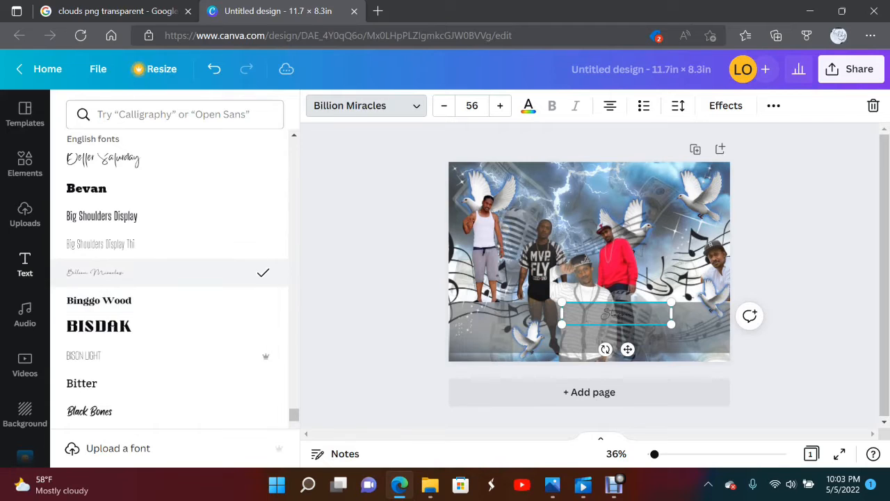
{"action": "scroll", "coordinate": [174, 272], "scroll_direction": "down", "scroll_amount": 3}
{"action": "left_click", "coordinate": [174, 206]}
{"action": "scroll", "coordinate": [174, 206], "scroll_direction": "down", "scroll_amount": 3}
{"action": "left_click", "coordinate": [174, 249]}
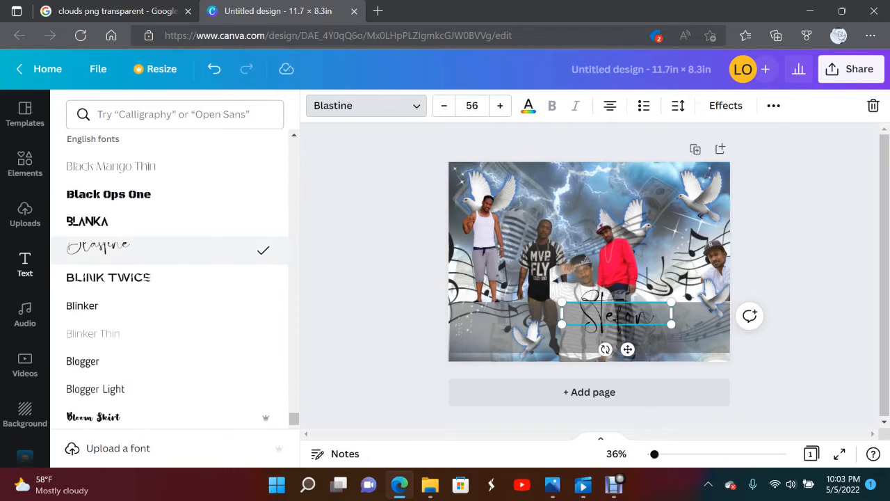
Try the Breathing, Brilliant Signature and Buffalo fonts on the name heading.
{"action": "scroll", "coordinate": [174, 278], "scroll_direction": "down", "scroll_amount": 6}
{"action": "left_click", "coordinate": [174, 342]}
{"action": "scroll", "coordinate": [174, 341], "scroll_direction": "down", "scroll_amount": 4}
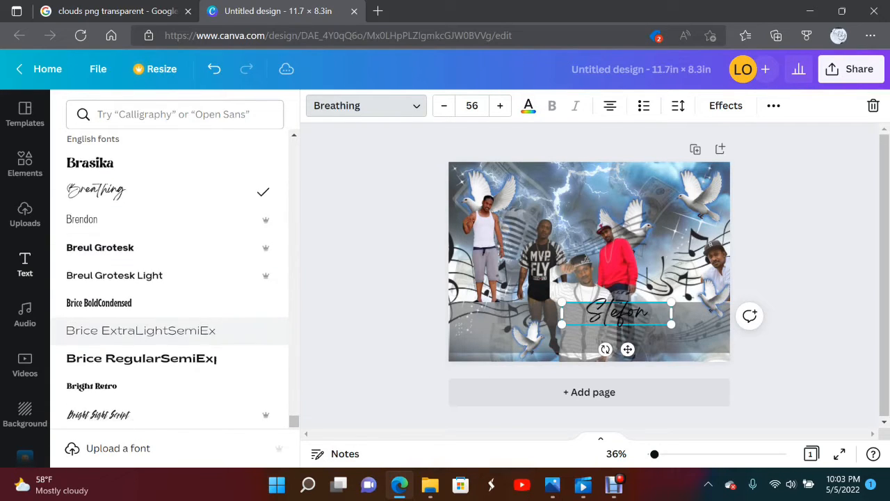
{"action": "left_click", "coordinate": [174, 342]}
{"action": "scroll", "coordinate": [174, 338], "scroll_direction": "down", "scroll_amount": 1}
{"action": "left_click", "coordinate": [174, 271]}
{"action": "left_click", "coordinate": [174, 298]}
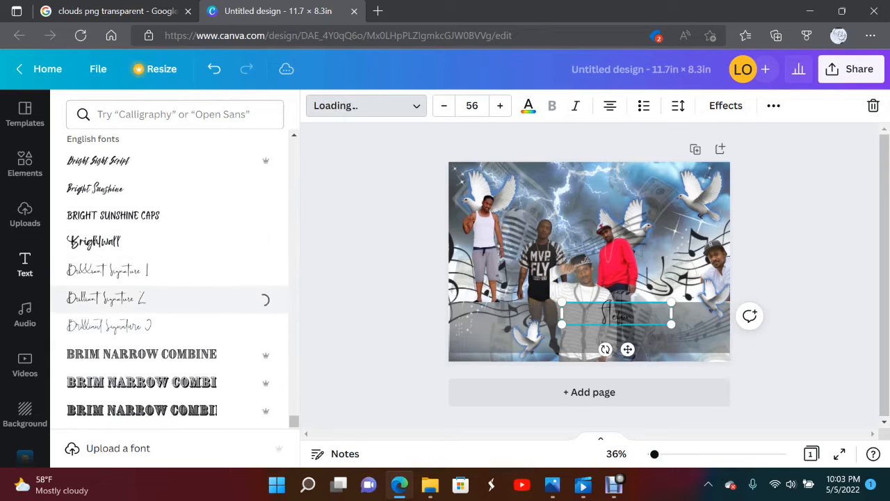
{"action": "left_click", "coordinate": [173, 326]}
{"action": "scroll", "coordinate": [174, 292], "scroll_direction": "down", "scroll_amount": 4}
{"action": "left_click", "coordinate": [174, 278]}
{"action": "scroll", "coordinate": [174, 264], "scroll_direction": "down", "scroll_amount": 2}
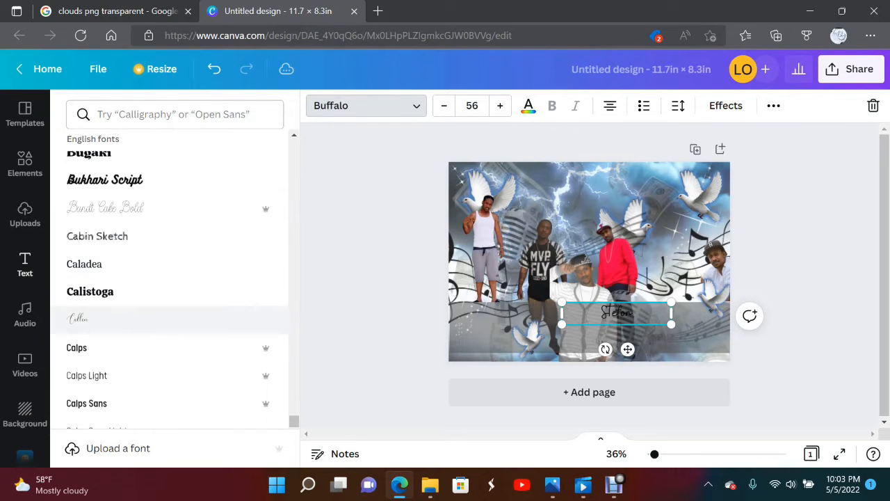
Try the Bundt Cake Bold and Cheque fonts on the name heading.
{"action": "left_click", "coordinate": [174, 318]}
{"action": "left_click", "coordinate": [174, 209]}
{"action": "scroll", "coordinate": [174, 298], "scroll_direction": "down", "scroll_amount": 5}
{"action": "scroll", "coordinate": [174, 297], "scroll_direction": "down", "scroll_amount": 4}
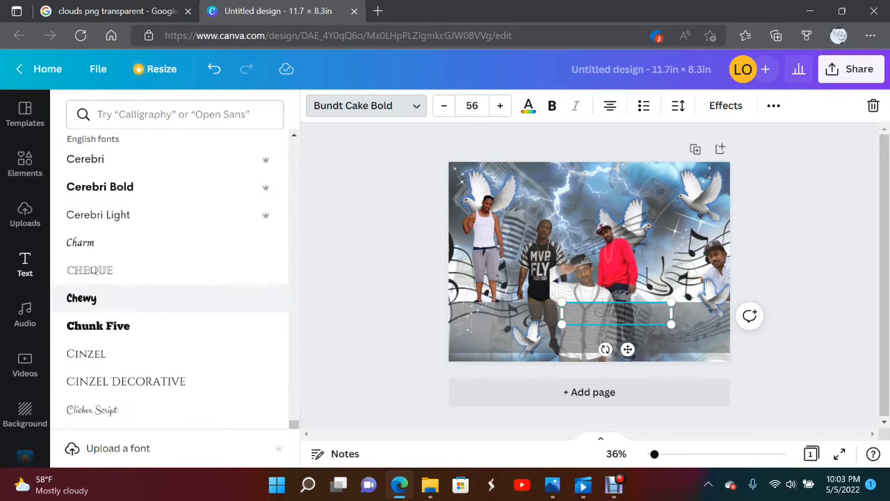
{"action": "scroll", "coordinate": [174, 241], "scroll_direction": "up", "scroll_amount": 1}
{"action": "left_click", "coordinate": [174, 372]}
{"action": "scroll", "coordinate": [174, 278], "scroll_direction": "down", "scroll_amount": 15}
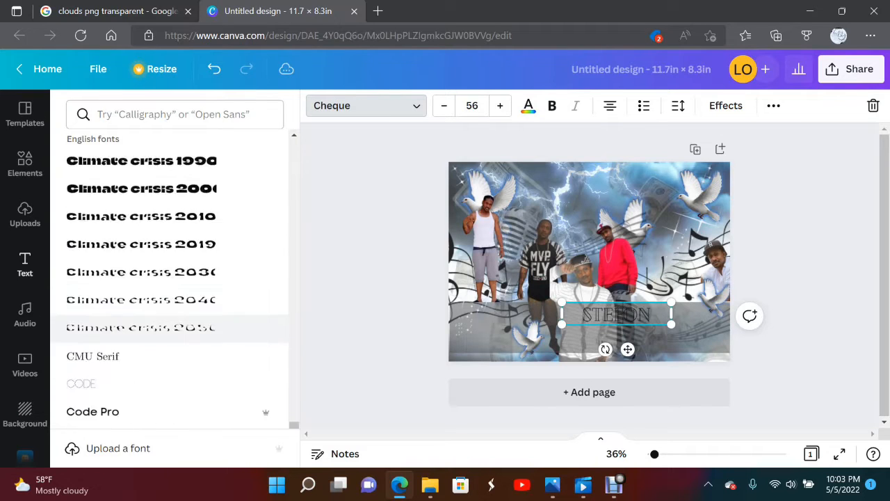
Try Great Vibes on the name heading and settle on the Halimum font.
{"action": "scroll", "coordinate": [174, 278], "scroll_direction": "down", "scroll_amount": 10}
{"action": "left_click", "coordinate": [174, 345]}
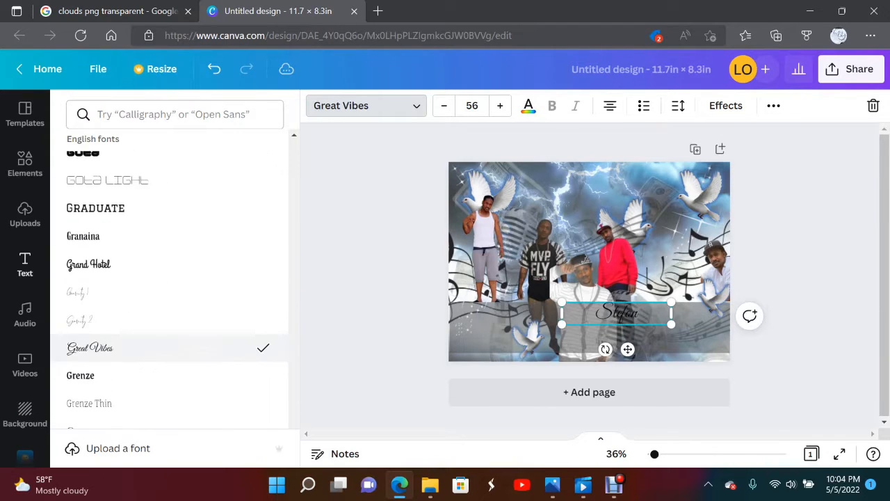
{"action": "scroll", "coordinate": [174, 345], "scroll_direction": "down", "scroll_amount": 4}
{"action": "left_click", "coordinate": [174, 389]}
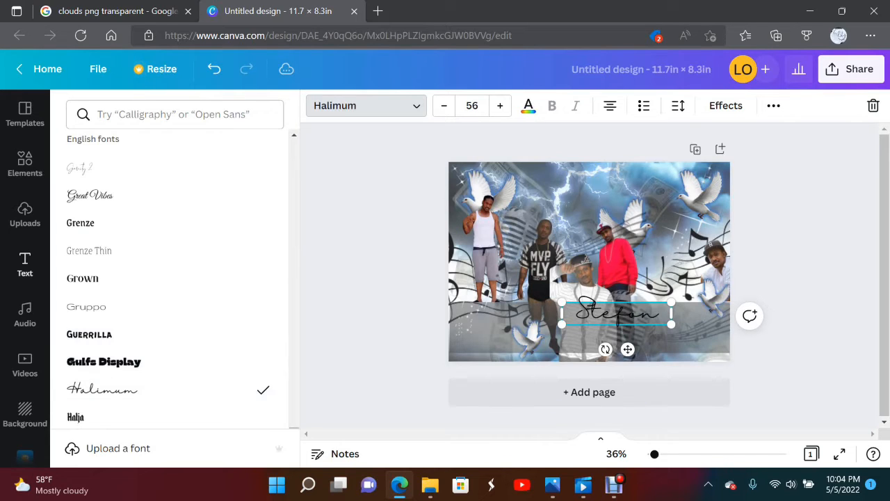
Enlarge the name heading to font size 86 and reposition it on the translucent grey band.
{"action": "left_click_drag", "start_coordinate": [671, 303], "coordinate": [730, 291]}
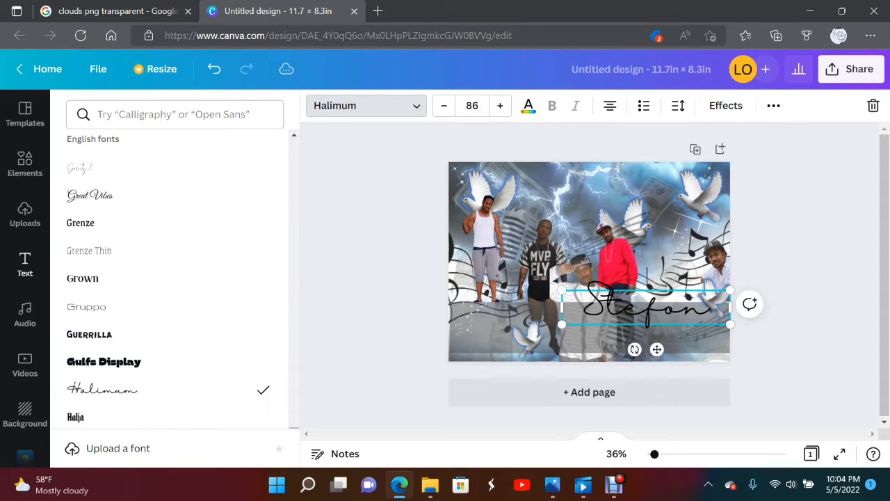
{"action": "left_click_drag", "start_coordinate": [647, 307], "coordinate": [635, 318]}
{"action": "left_click_drag", "start_coordinate": [634, 320], "coordinate": [631, 318]}
{"action": "key", "text": "Escape"}
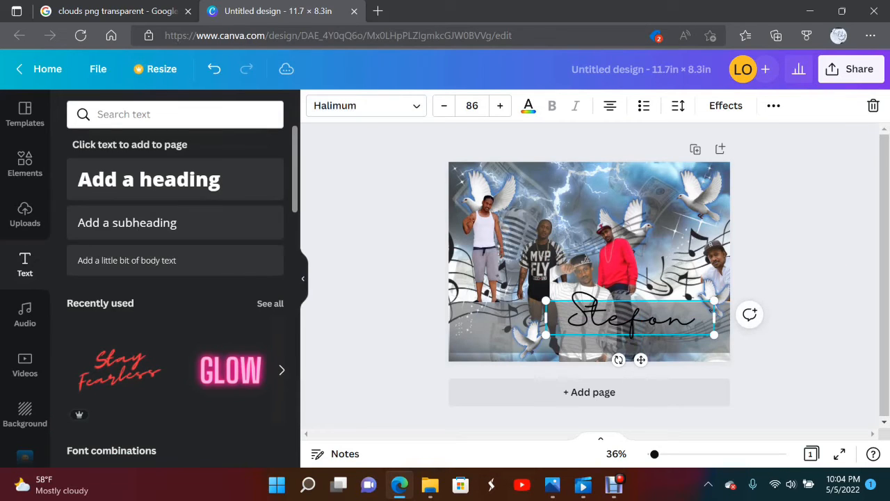
Add a second heading below the name, reading AKA followed by the honoree's nickname.
{"action": "left_click", "coordinate": [149, 178]}
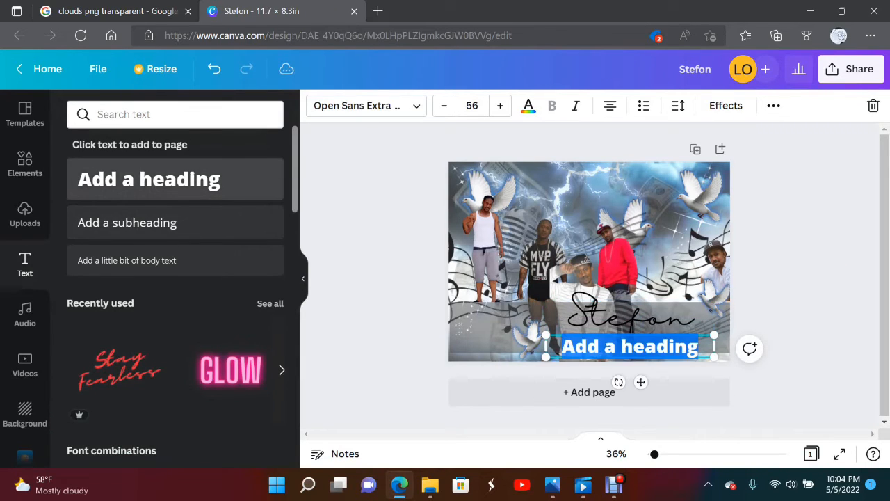
{"action": "type", "text": "A"}
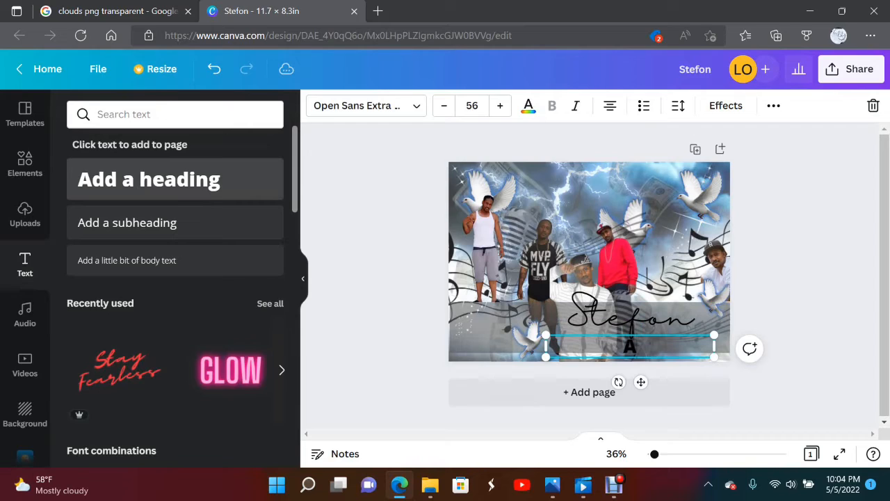
{"action": "type", "text": "KA"}
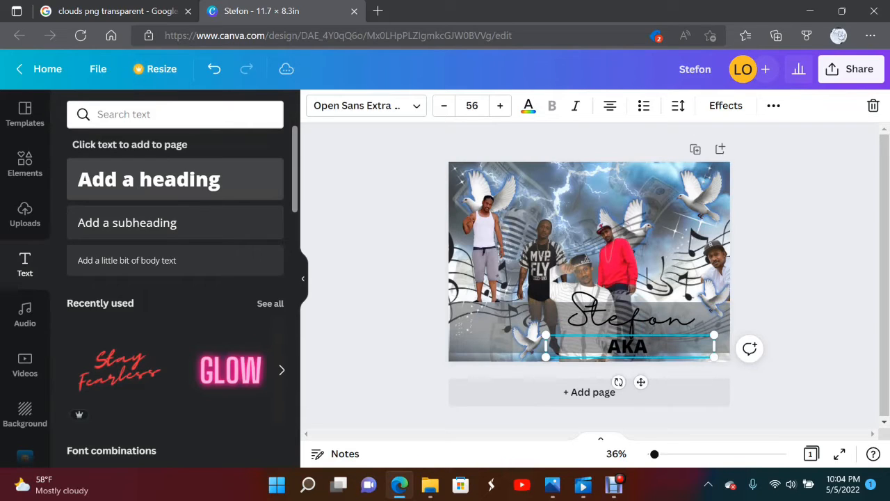
{"action": "type", "text": " Swift"}
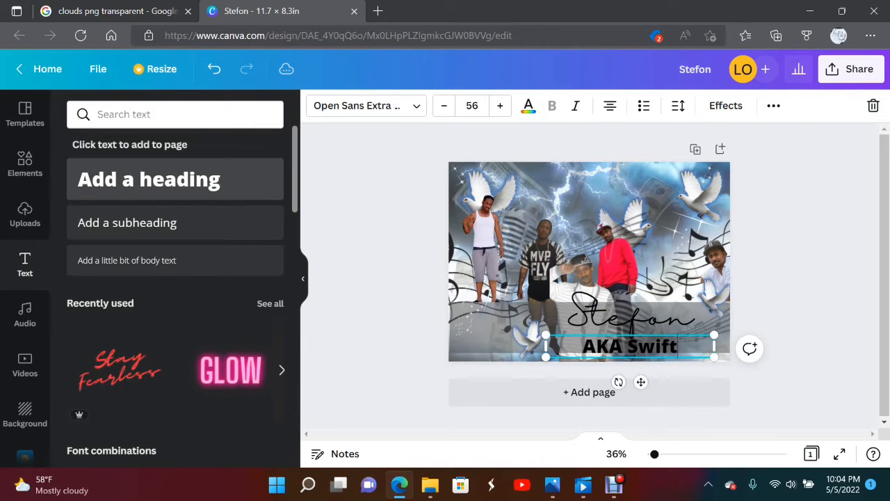
Apply the Guerrilla font to the AKA heading and move it to the page's lower-right corner, under the name.
{"action": "left_click", "coordinate": [366, 105]}
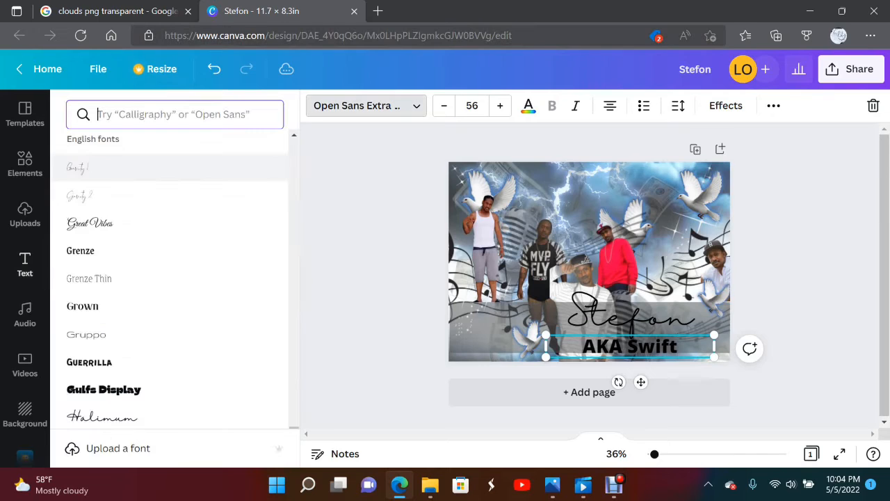
{"action": "scroll", "coordinate": [167, 278], "scroll_direction": "up", "scroll_amount": 3}
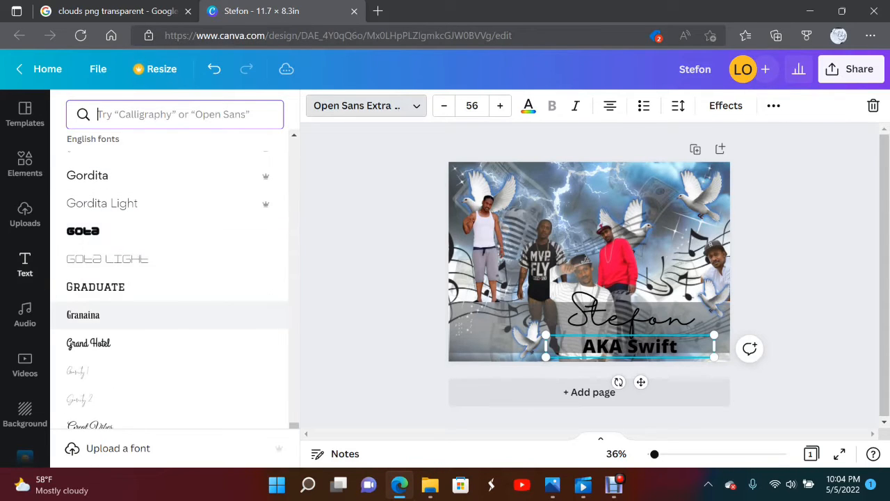
{"action": "left_click", "coordinate": [139, 315]}
{"action": "scroll", "coordinate": [167, 315], "scroll_direction": "down", "scroll_amount": 4}
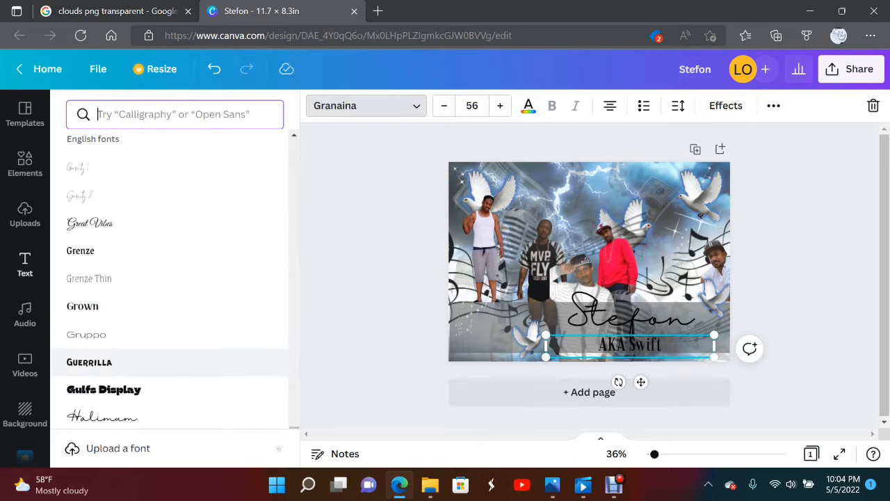
{"action": "left_click", "coordinate": [167, 362]}
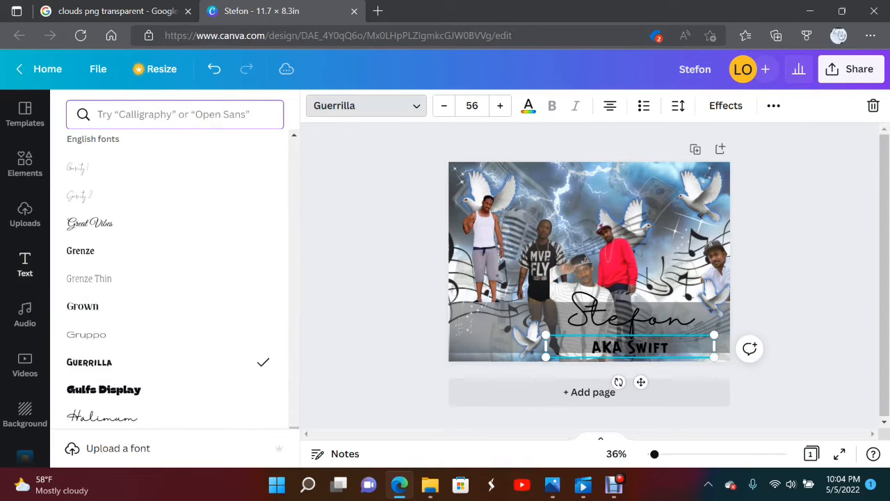
{"action": "left_click_drag", "start_coordinate": [630, 346], "coordinate": [690, 339]}
{"action": "left_click", "coordinate": [25, 264]}
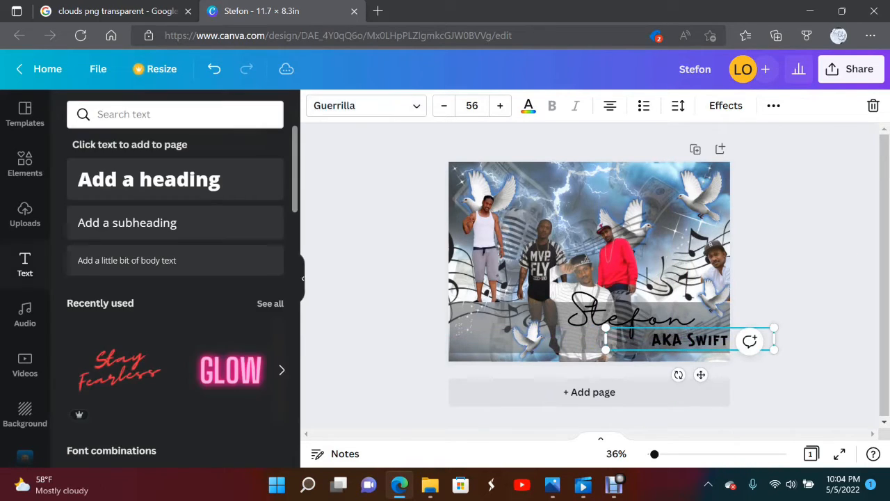
{"action": "left_click", "coordinate": [390, 285]}
Unlock the sparkle image at the page's left edge and send it backward.
{"action": "left_click", "coordinate": [482, 315]}
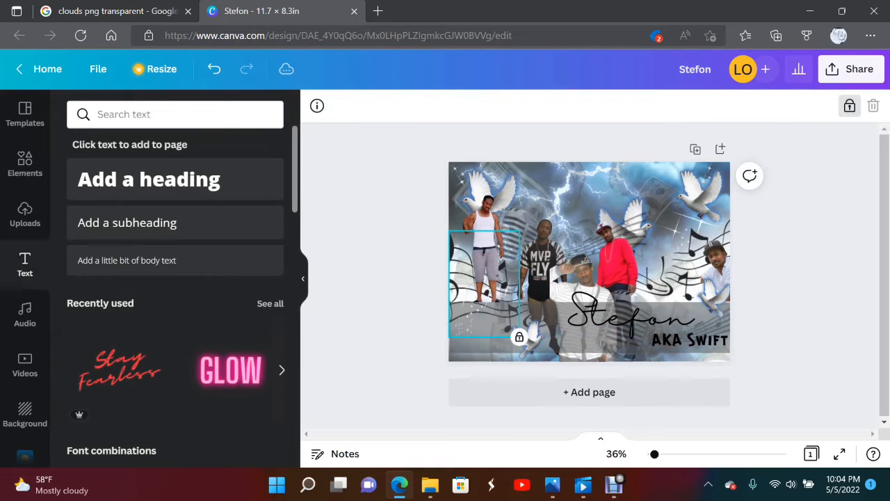
{"action": "left_click", "coordinate": [849, 105]}
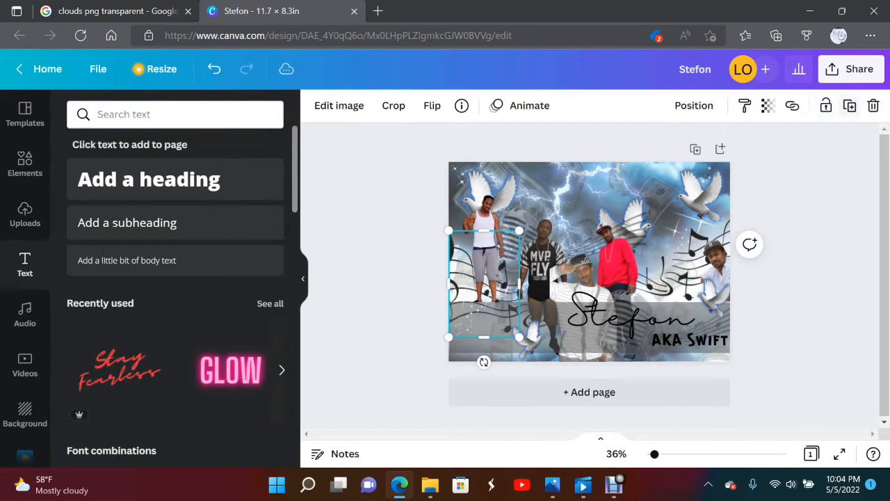
{"action": "left_click", "coordinate": [693, 105]}
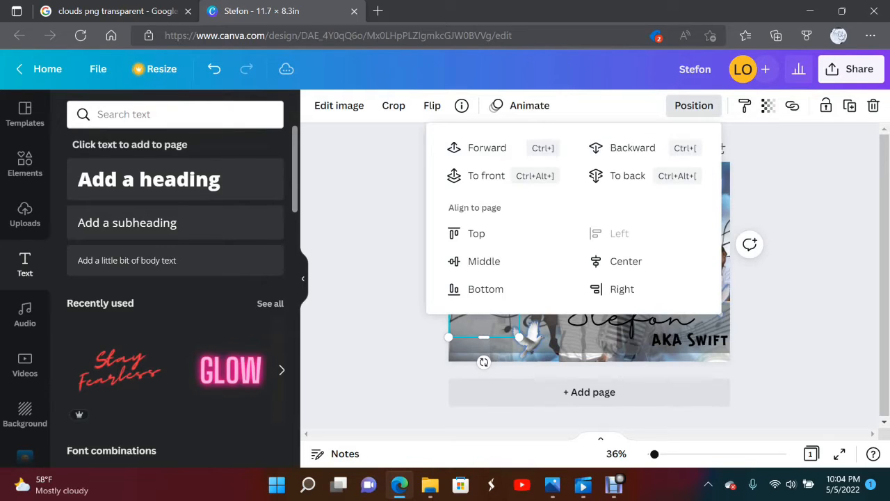
{"action": "left_click", "coordinate": [693, 105]}
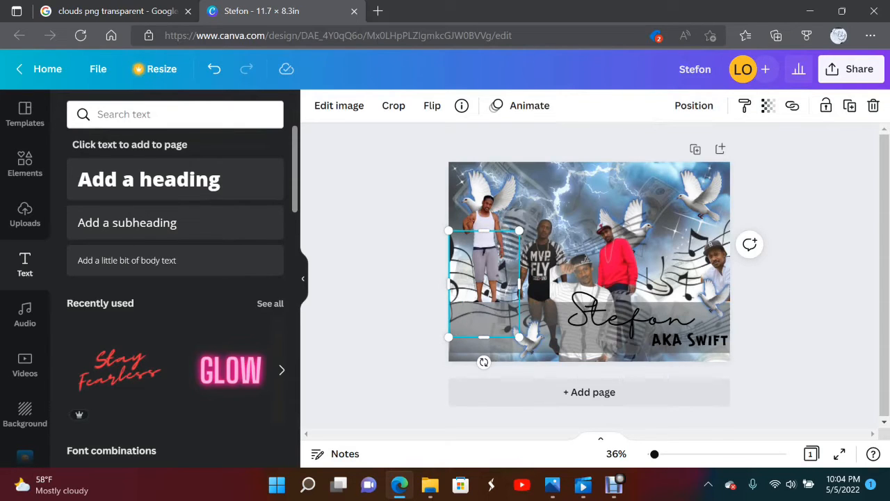
{"action": "left_click", "coordinate": [406, 295]}
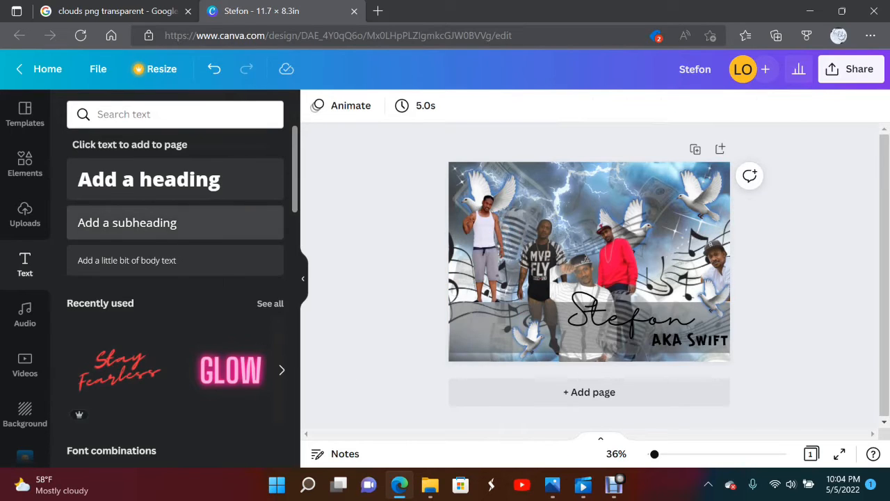
Add a subheading reading SUNRISE and place it at the left end of the grey band.
{"action": "left_click", "coordinate": [127, 222]}
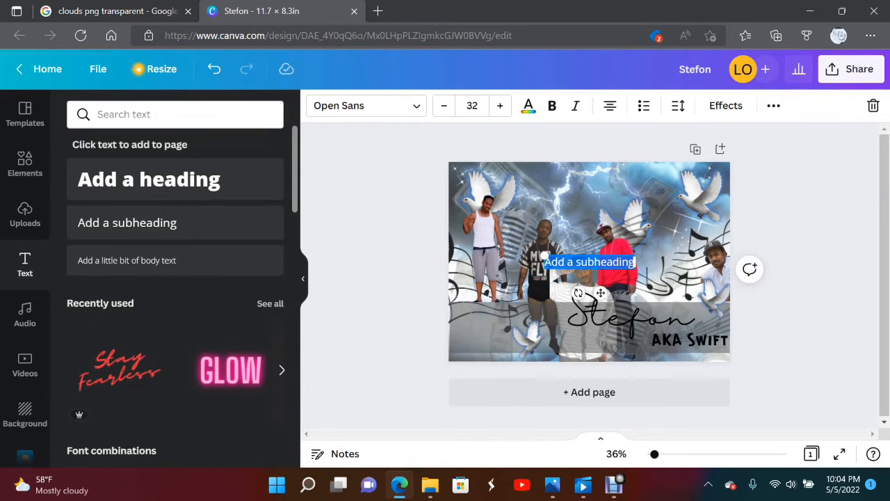
{"action": "type", "text": "SUNRISE"}
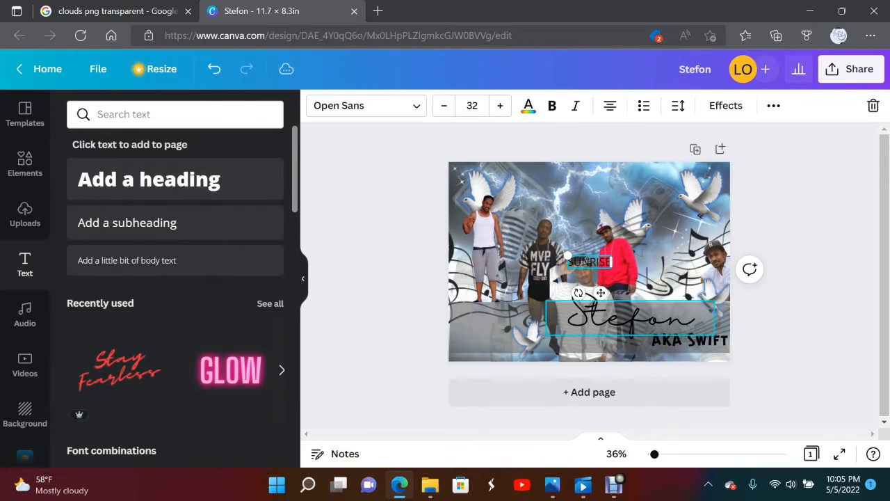
{"action": "left_click_drag", "start_coordinate": [568, 256], "coordinate": [458, 302]}
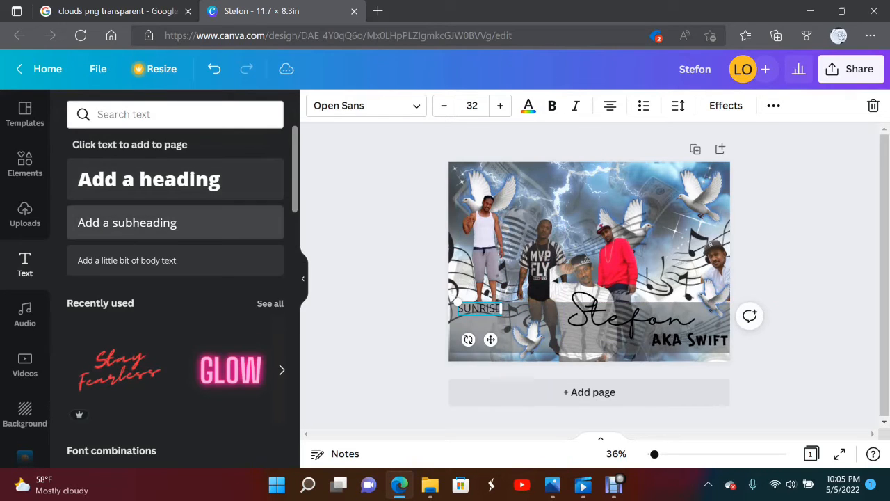
Add another subheading directly below SUNRISE with the placeholder date 00/00/00.
{"action": "left_click", "coordinate": [127, 222]}
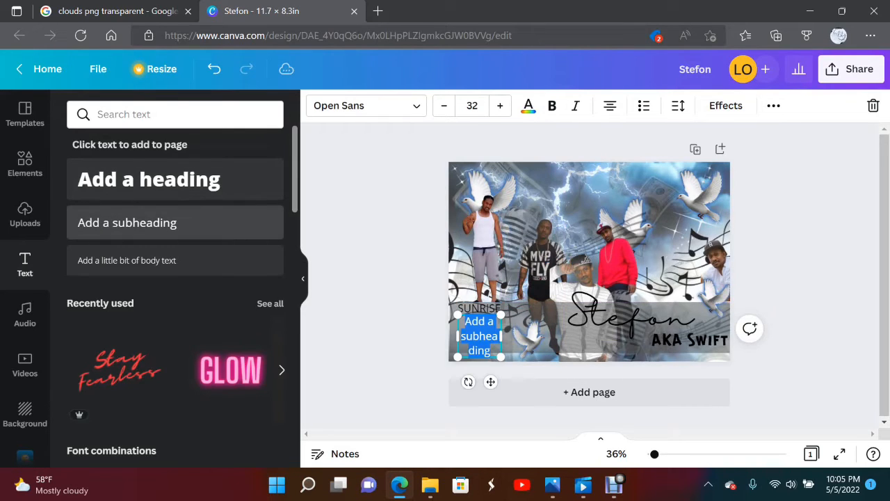
{"action": "type", "text": "00"}
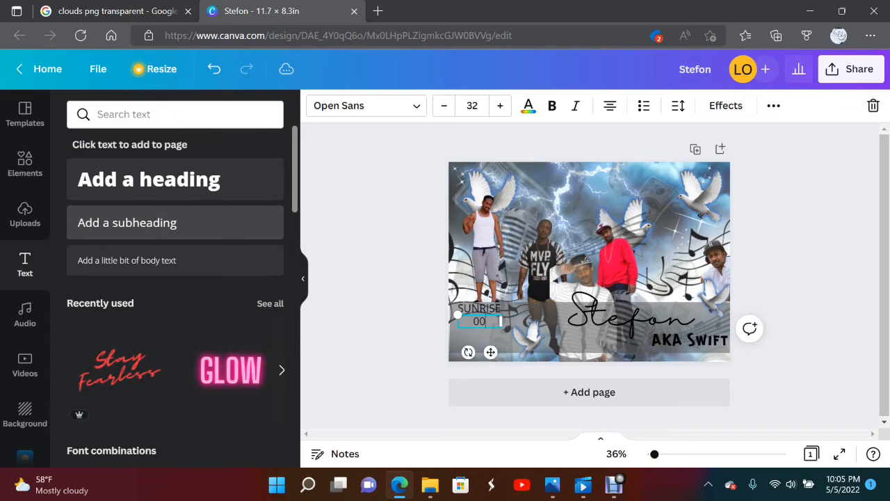
{"action": "type", "text": "/00/00"}
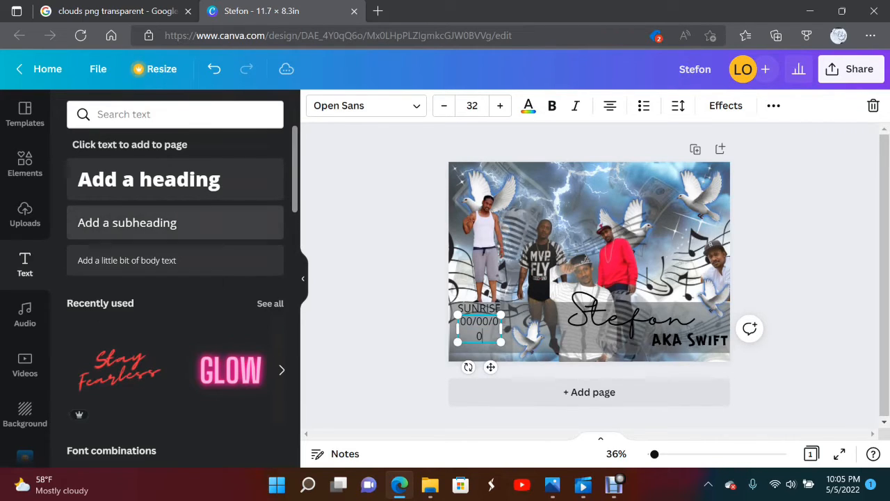
Insert another subheading, and widen the sunrise date's text box so 00/00/00 fits on one line centred under SUNRISE.
{"action": "left_click", "coordinate": [127, 222]}
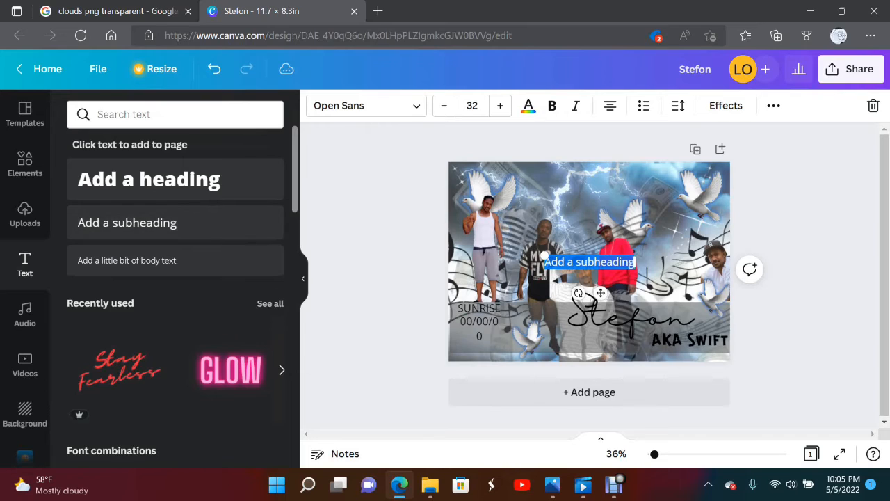
{"action": "left_click", "coordinate": [479, 327]}
{"action": "left_click_drag", "start_coordinate": [457, 328], "coordinate": [450, 315]}
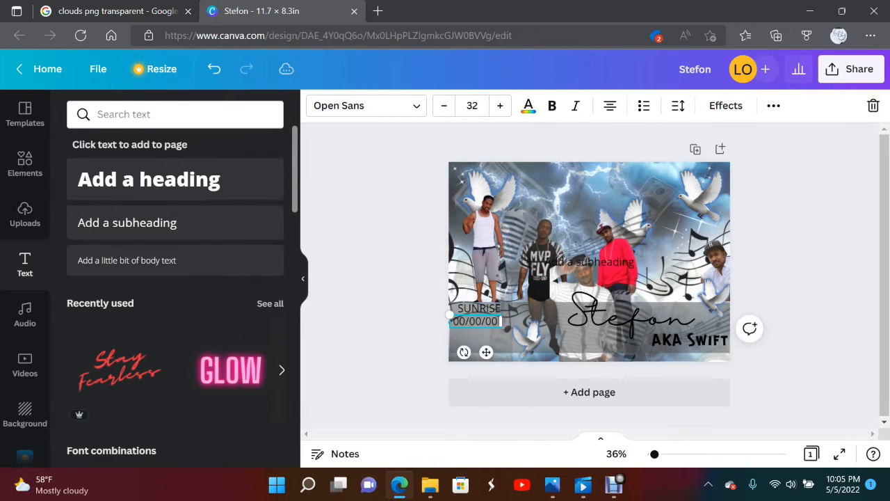
{"action": "left_click_drag", "start_coordinate": [475, 321], "coordinate": [479, 320]}
Change the new subheading's text to SUNSET and place it directly below the sunrise date.
{"action": "left_click", "coordinate": [590, 262]}
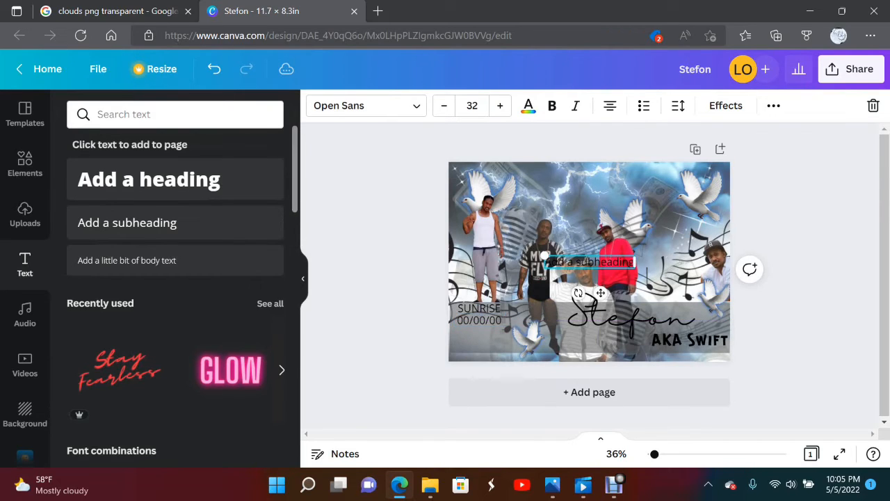
{"action": "double_click", "coordinate": [554, 261]}
{"action": "key", "text": "ctrl+a"}
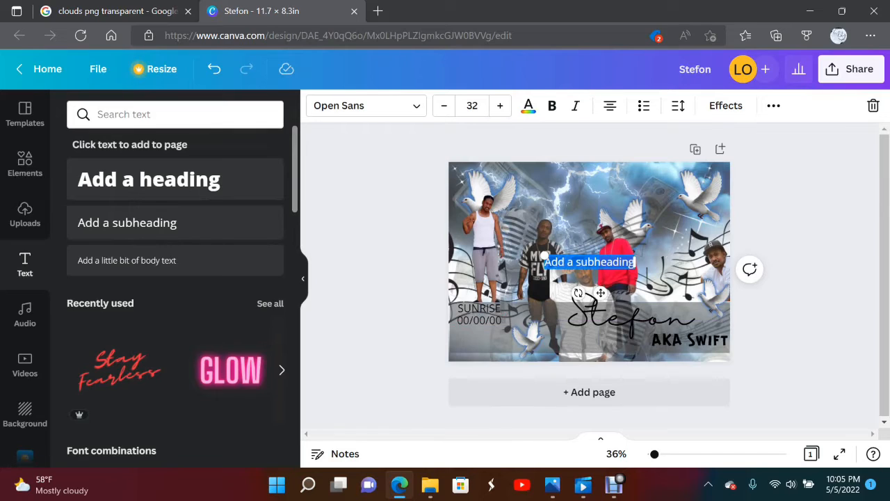
{"action": "key", "text": "BackSpace"}
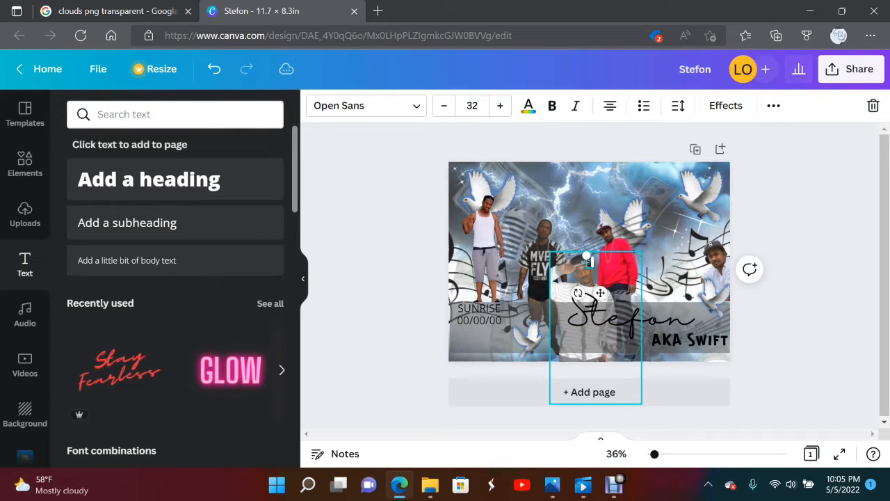
{"action": "type", "text": "SUNSE"}
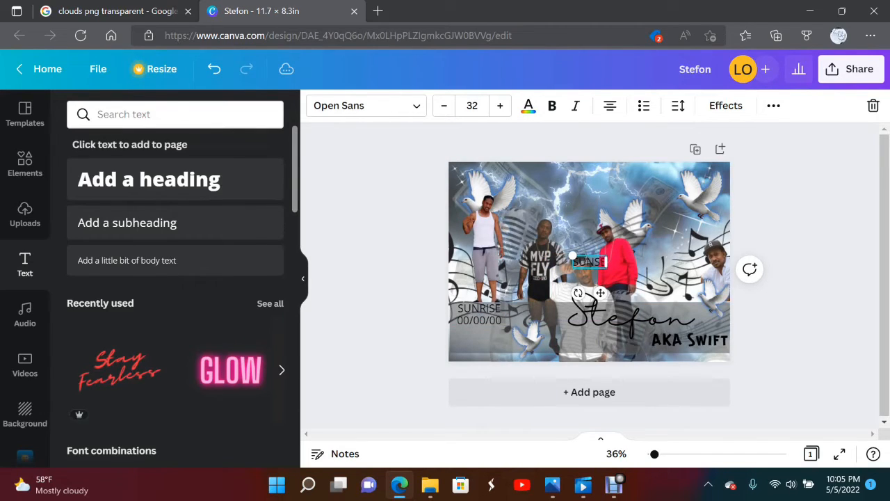
{"action": "type", "text": "T"}
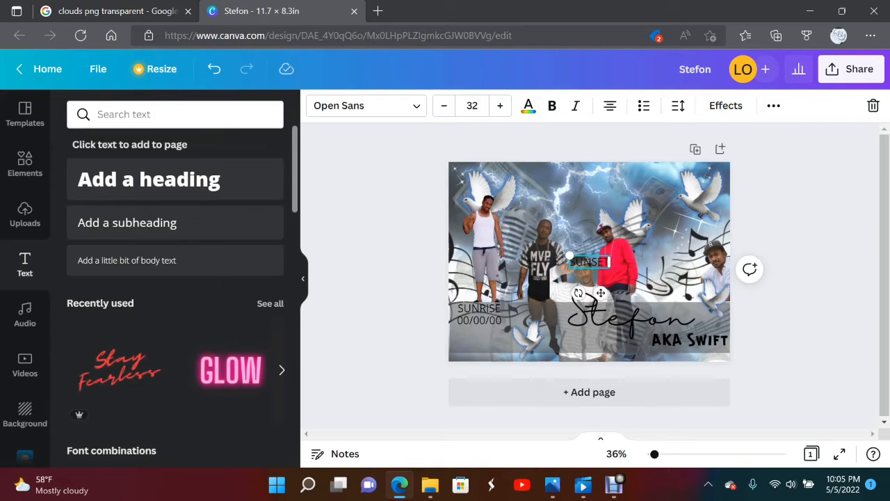
{"action": "left_click_drag", "start_coordinate": [589, 262], "coordinate": [482, 331]}
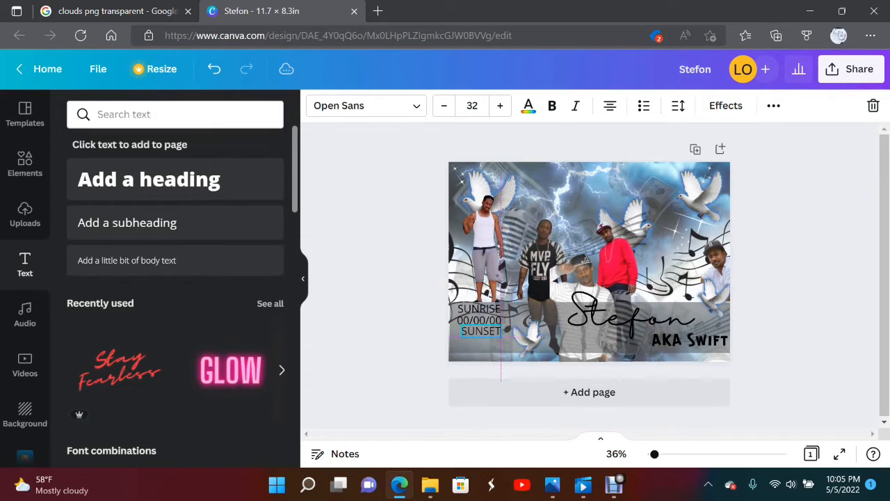
{"action": "left_click_drag", "start_coordinate": [482, 331], "coordinate": [478, 333]}
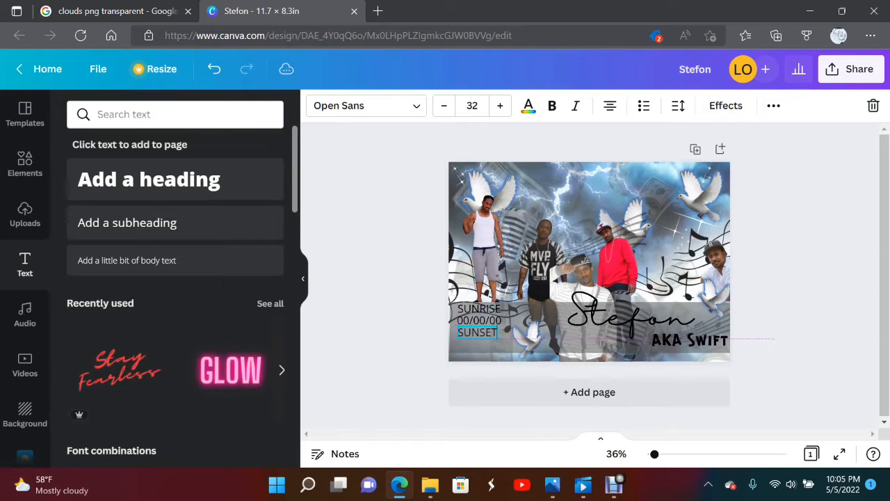
Add a subheading with the placeholder date 00/00/00 below SUNSET and centre SUNSET between the two dates.
{"action": "left_click", "coordinate": [127, 222]}
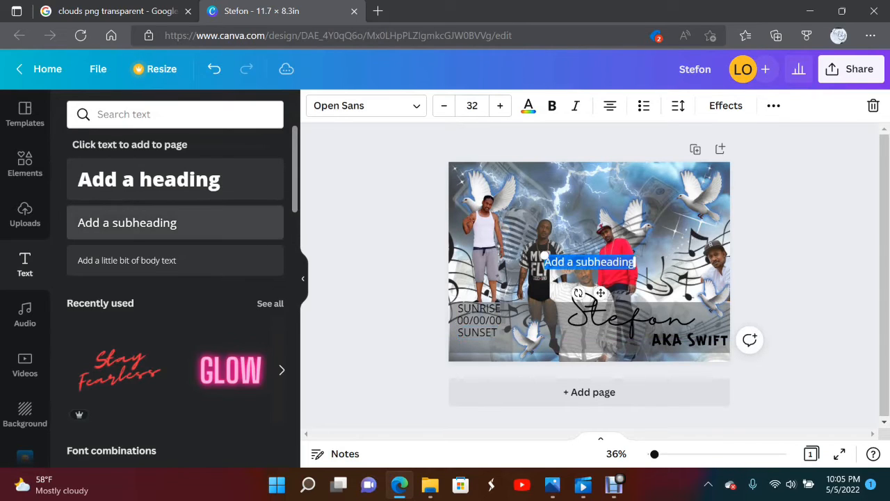
{"action": "type", "text": "00/"}
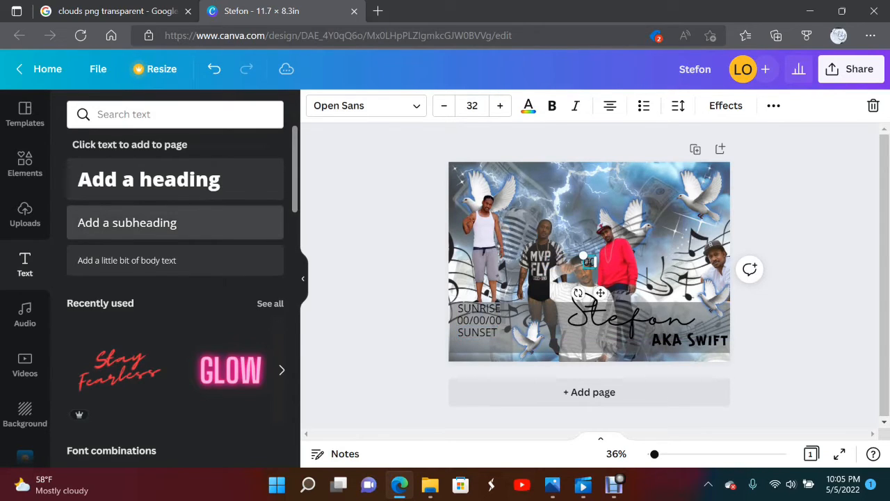
{"action": "type", "text": "00/00"}
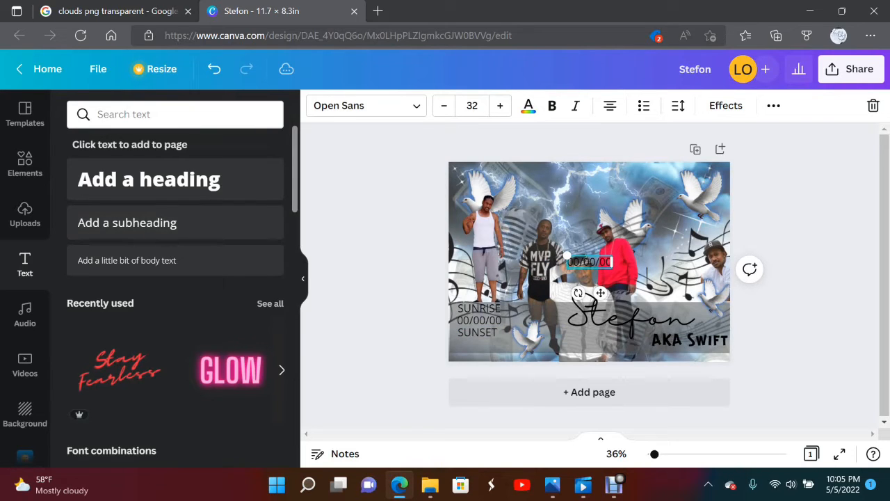
{"action": "left_click_drag", "start_coordinate": [600, 293], "coordinate": [490, 375]}
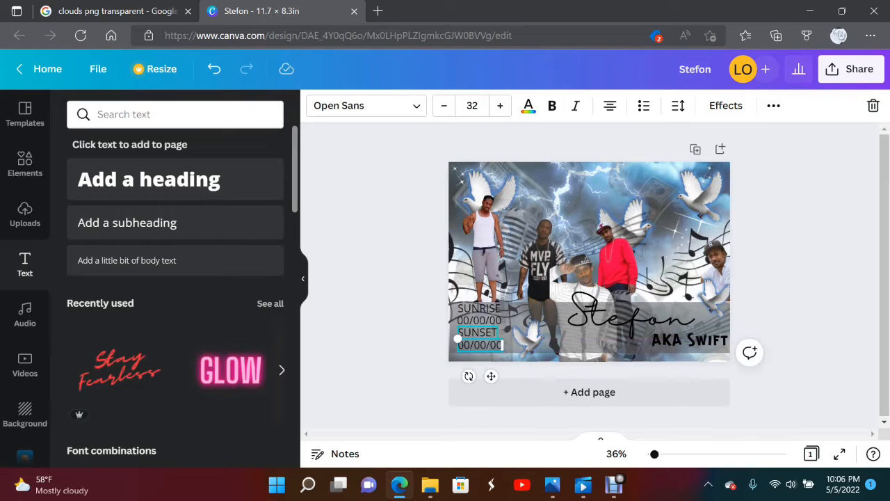
{"action": "left_click_drag", "start_coordinate": [478, 333], "coordinate": [484, 342]}
{"action": "left_click", "coordinate": [480, 309]}
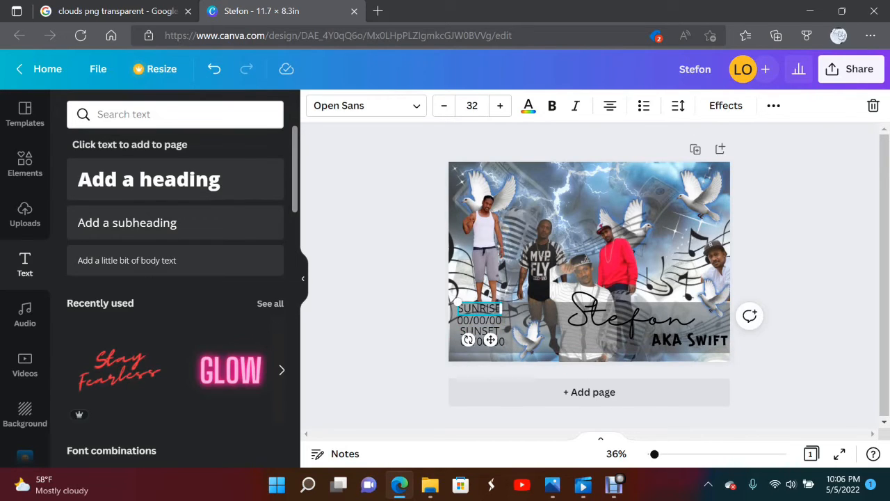
{"action": "left_click", "coordinate": [403, 327]}
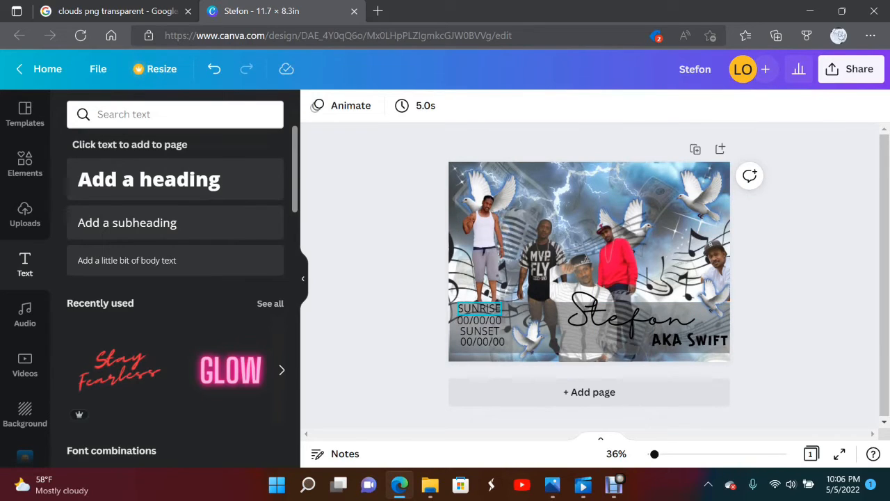
Apply the Splice text effect to SUNRISE.
{"action": "left_click", "coordinate": [478, 308]}
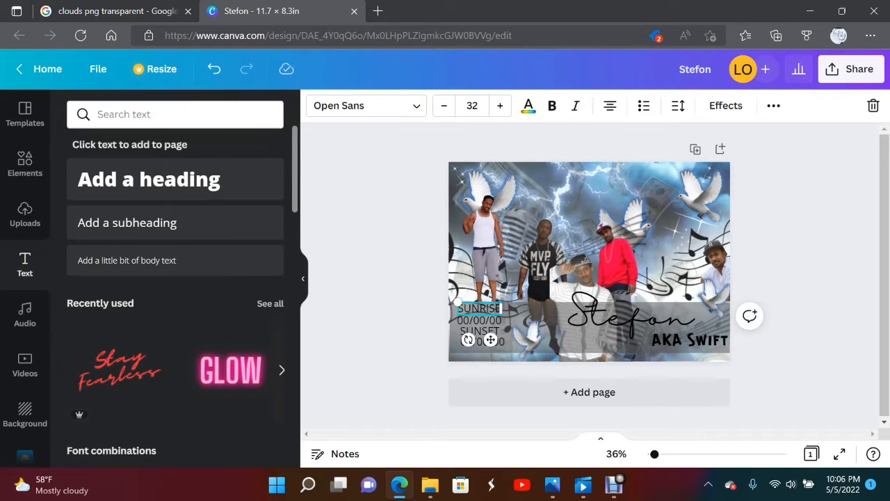
{"action": "left_click", "coordinate": [726, 105]}
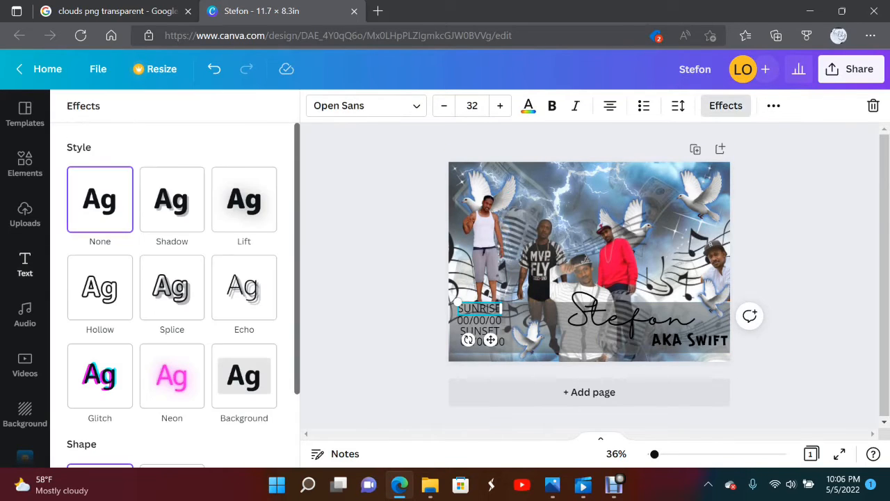
{"action": "left_click", "coordinate": [171, 287]}
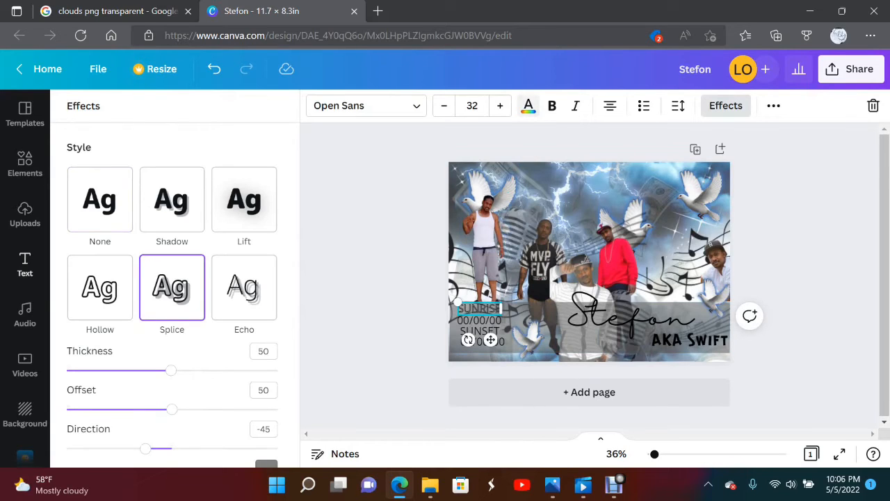
Try white and dark grey as the SUNRISE text colour, and set it back to black.
{"action": "left_click", "coordinate": [528, 105]}
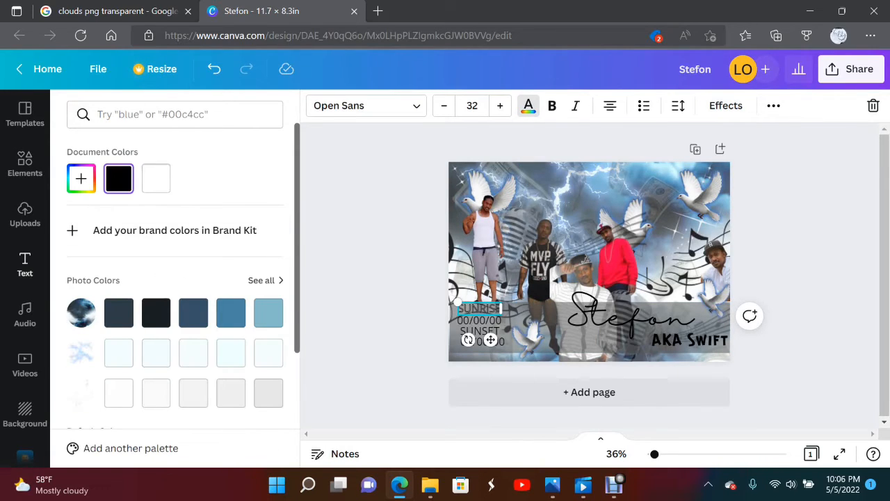
{"action": "left_click", "coordinate": [156, 178]}
{"action": "scroll", "coordinate": [174, 292], "scroll_direction": "down", "scroll_amount": 5}
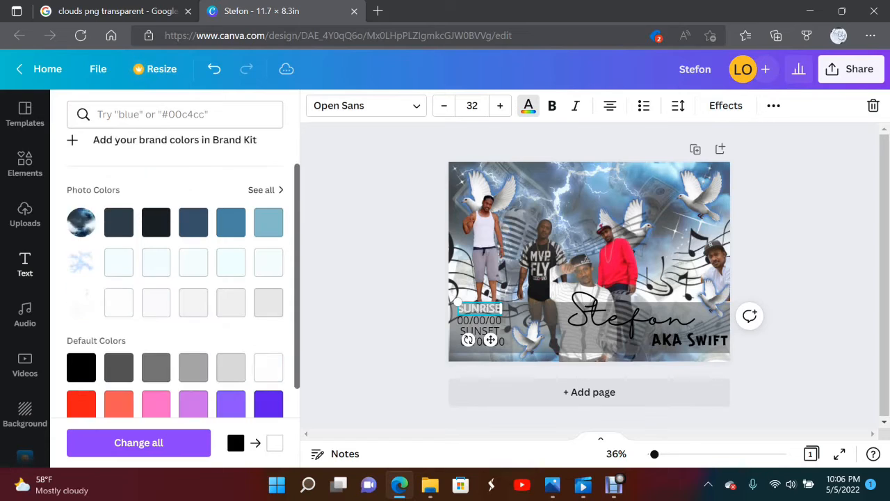
{"action": "left_click", "coordinate": [81, 284]}
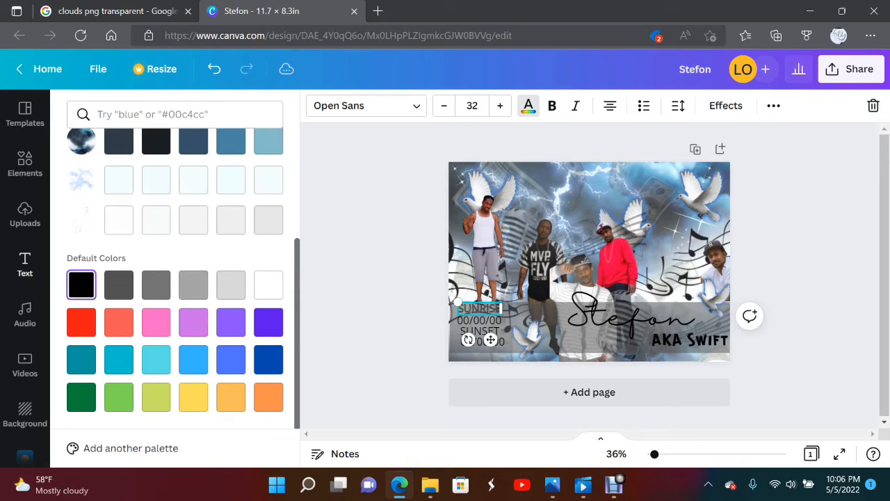
{"action": "left_click", "coordinate": [119, 285]}
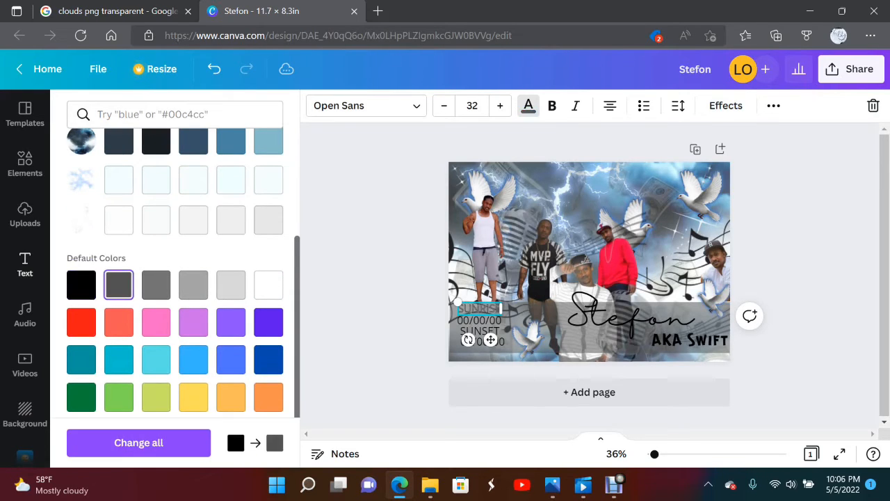
{"action": "left_click", "coordinate": [82, 284]}
{"action": "scroll", "coordinate": [174, 278], "scroll_direction": "up", "scroll_amount": 2}
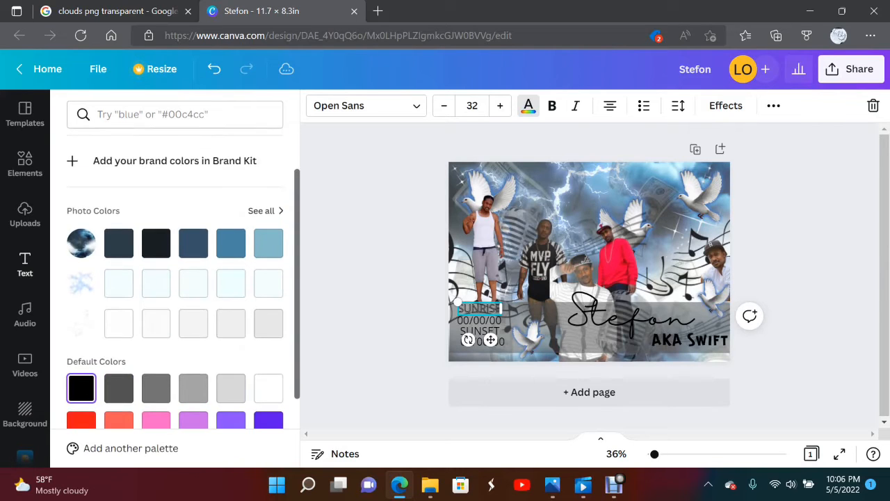
Try dark grey on the sunrise date and return its text colour to black.
{"action": "scroll", "coordinate": [174, 278], "scroll_direction": "down", "scroll_amount": 1}
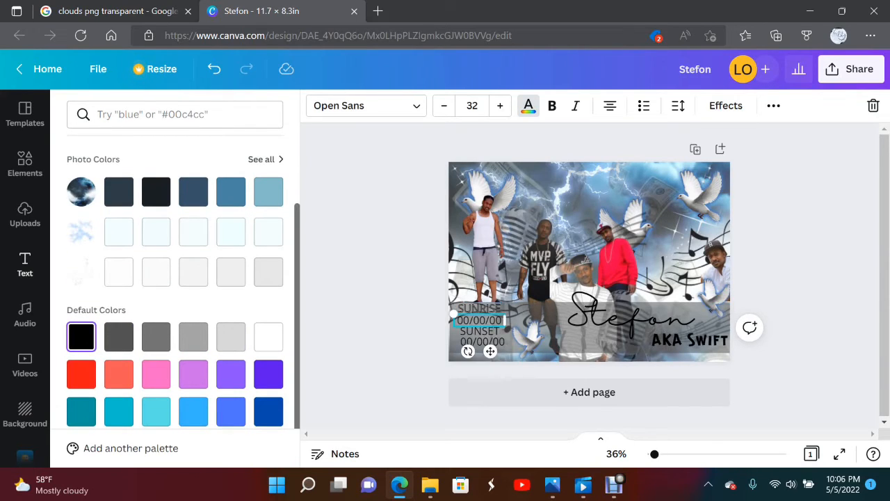
{"action": "left_click", "coordinate": [119, 337]}
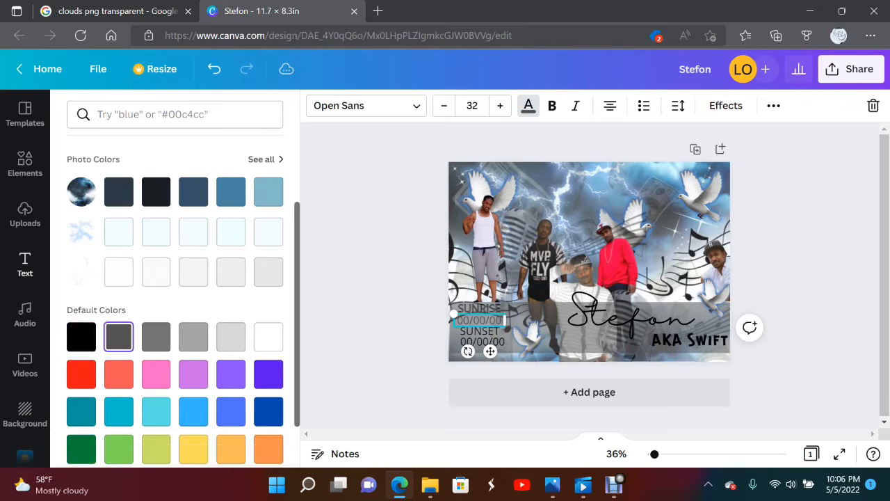
{"action": "left_click", "coordinate": [81, 337]}
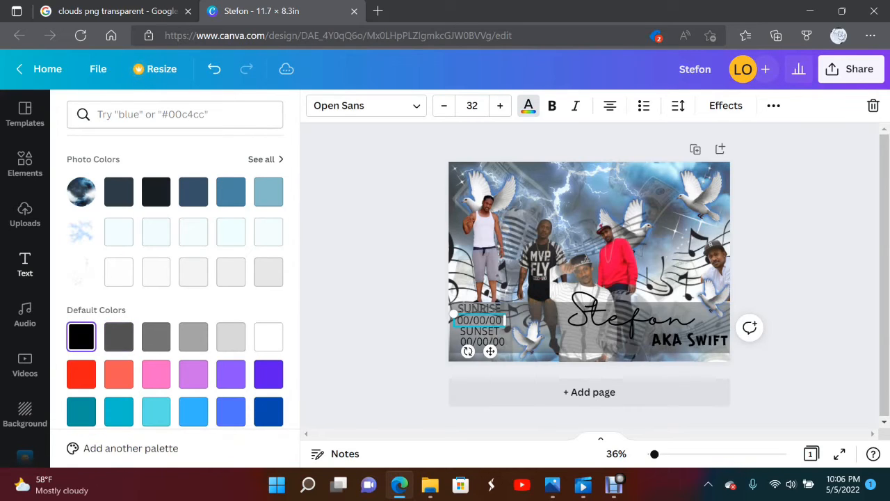
Apply the Splice text effect to SUNSET to match SUNRISE.
{"action": "left_click", "coordinate": [480, 331]}
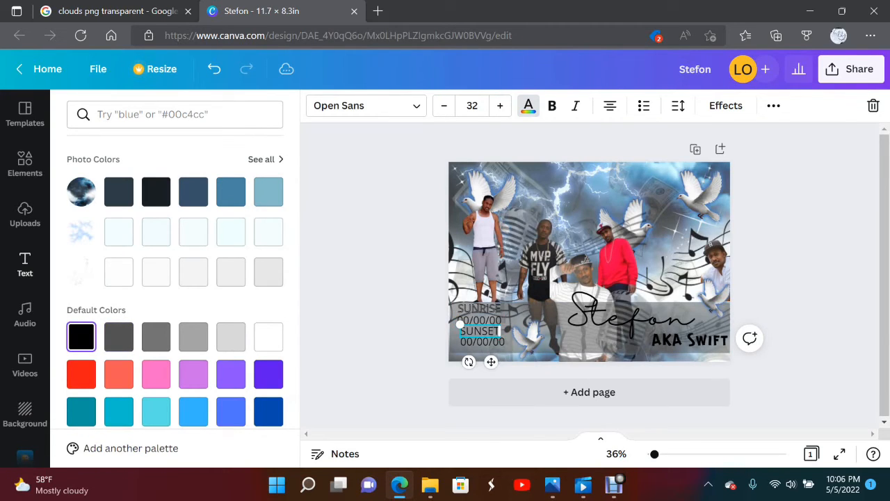
{"action": "left_click", "coordinate": [725, 106]}
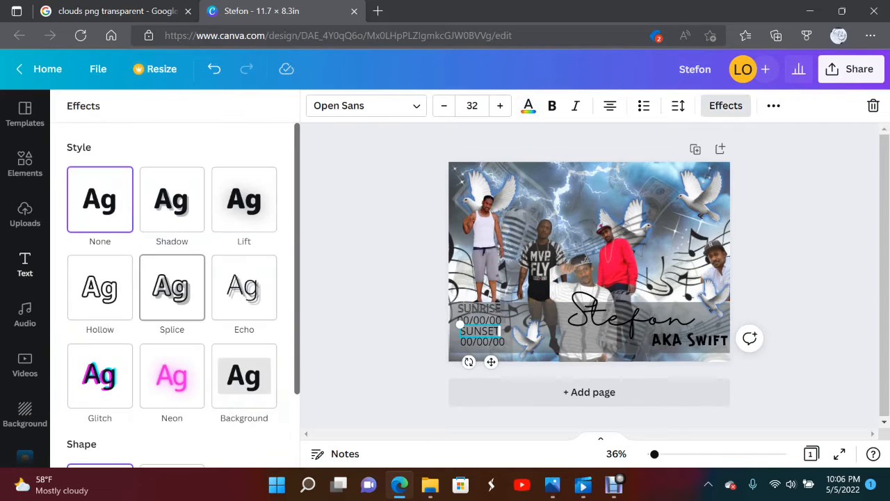
{"action": "left_click", "coordinate": [172, 287]}
{"action": "left_click", "coordinate": [25, 264]}
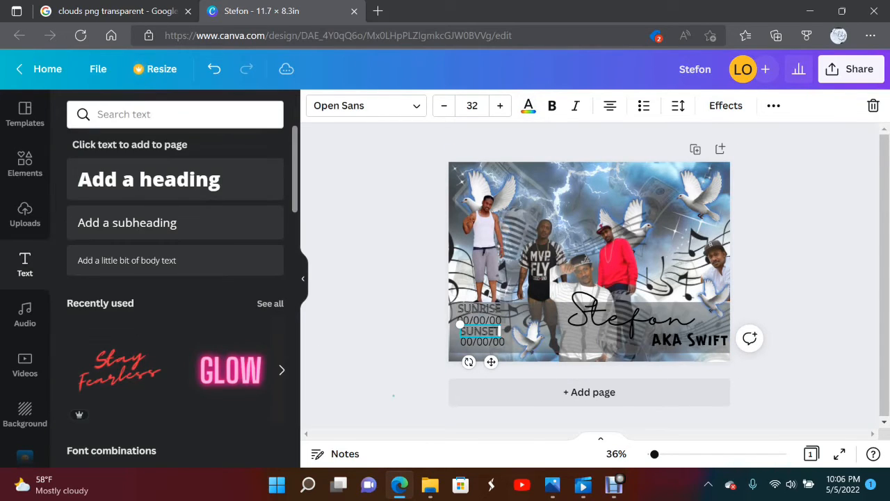
{"action": "left_click", "coordinate": [394, 396]}
Reposition the SUNRISE and SUNSET labels and their dates slightly lower in the grey band as an evenly spaced stack.
{"action": "left_click_drag", "start_coordinate": [482, 342], "coordinate": [480, 342]}
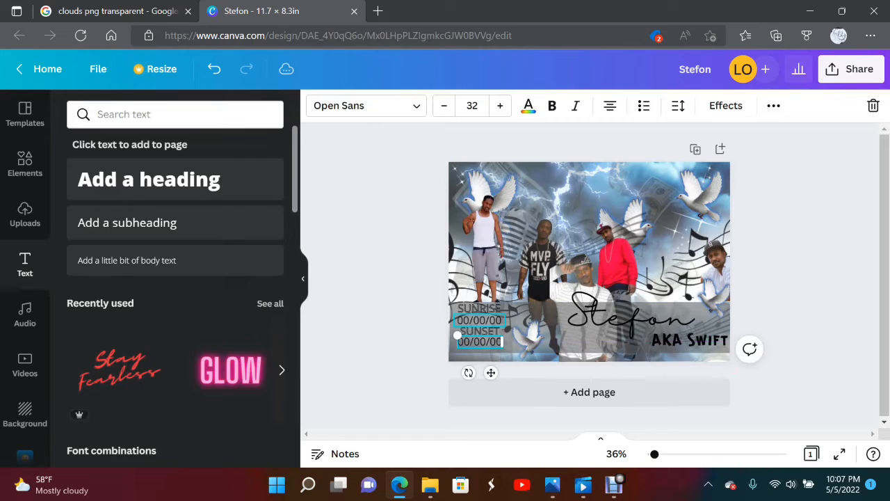
{"action": "left_click", "coordinate": [479, 320]}
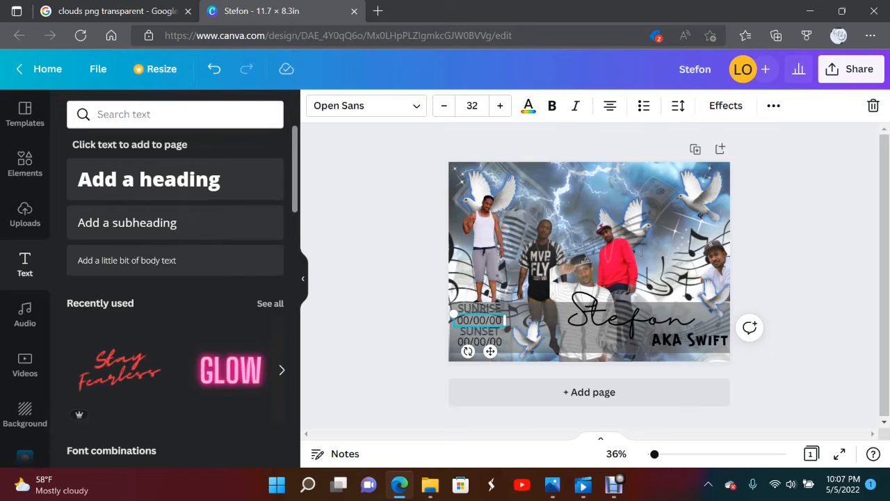
{"action": "left_click", "coordinate": [410, 334]}
{"action": "left_click_drag", "start_coordinate": [479, 342], "coordinate": [480, 313]}
{"action": "left_click", "coordinate": [480, 321]}
{"action": "left_click", "coordinate": [480, 308]}
{"action": "left_click", "coordinate": [480, 333]}
{"action": "left_click", "coordinate": [480, 308]}
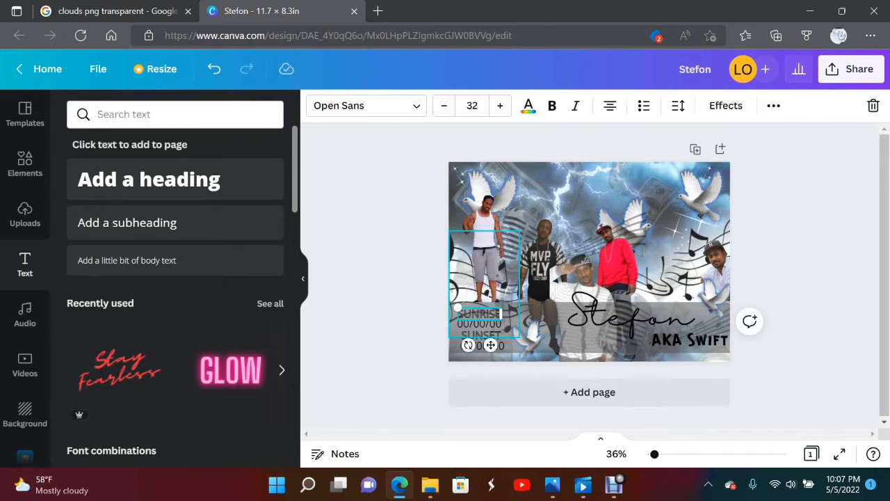
{"action": "left_click", "coordinate": [490, 295]}
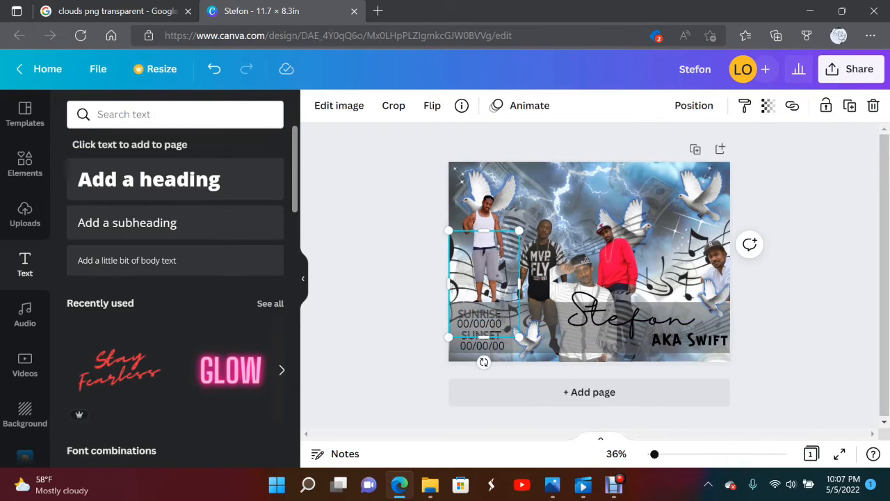
{"action": "left_click", "coordinate": [399, 366]}
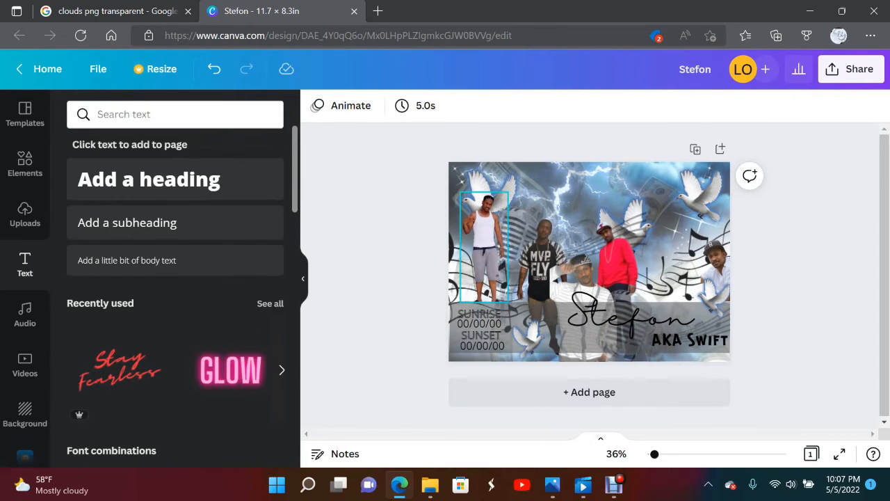
Add a heading to the collage with the text "Looking Down".
{"action": "left_click", "coordinate": [149, 179]}
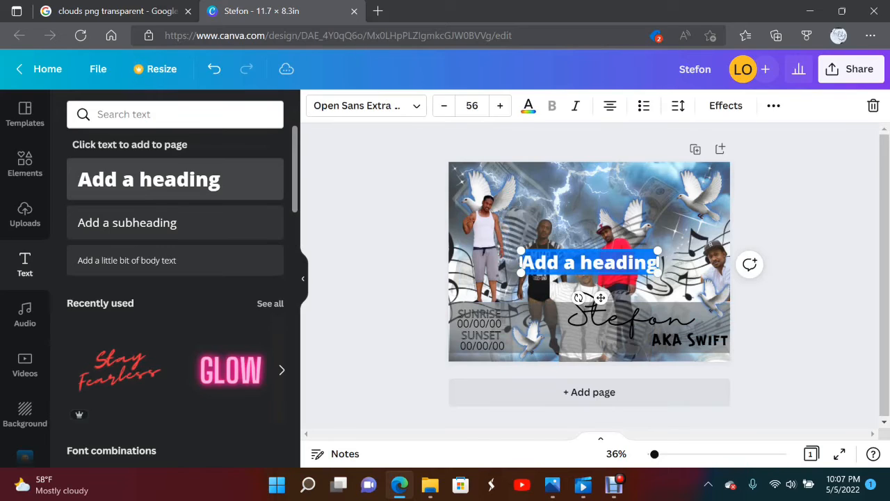
{"action": "key", "text": "BackSpace"}
{"action": "type", "text": "L"}
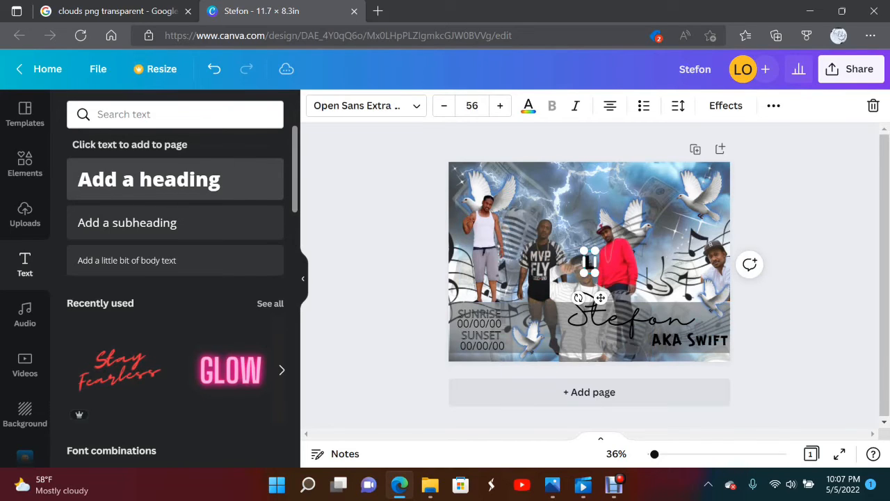
{"action": "type", "text": "ooking"}
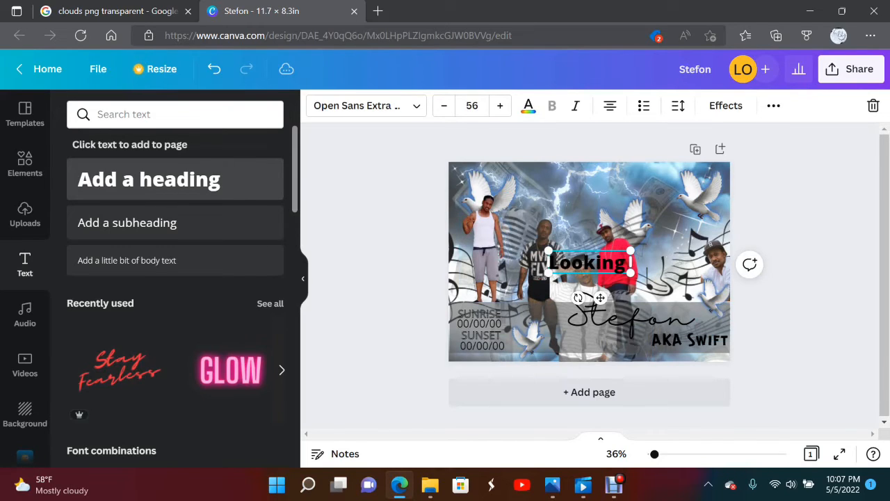
{"action": "type", "text": " S"}
{"action": "key", "text": "BackSpace"}
{"action": "type", "text": "Down"}
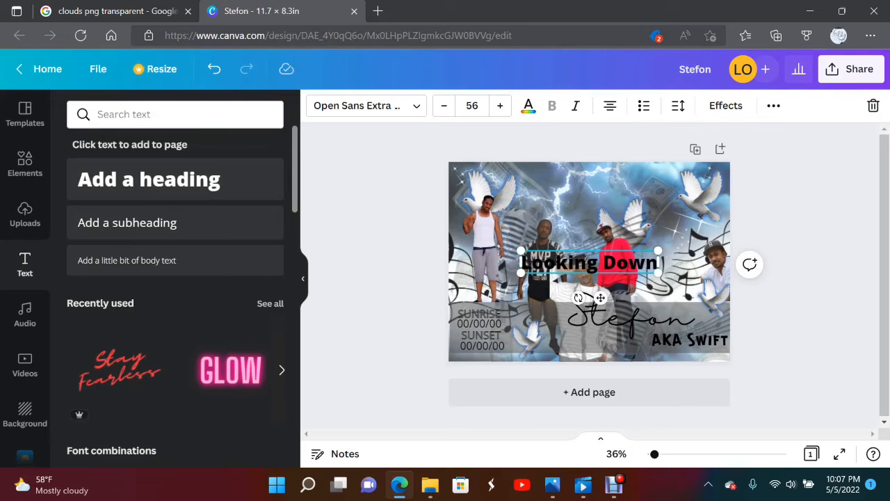
Replace the new heading's text with "Forever In Our".
{"action": "triple_click", "coordinate": [561, 263]}
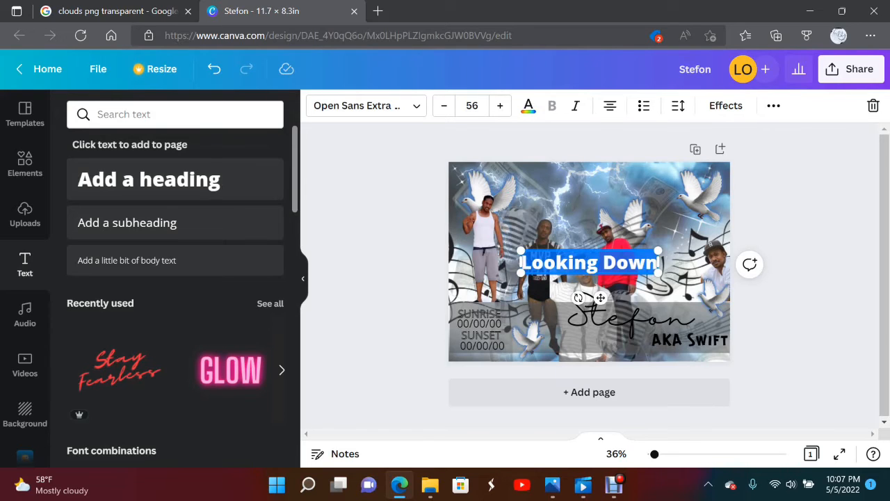
{"action": "type", "text": "For"}
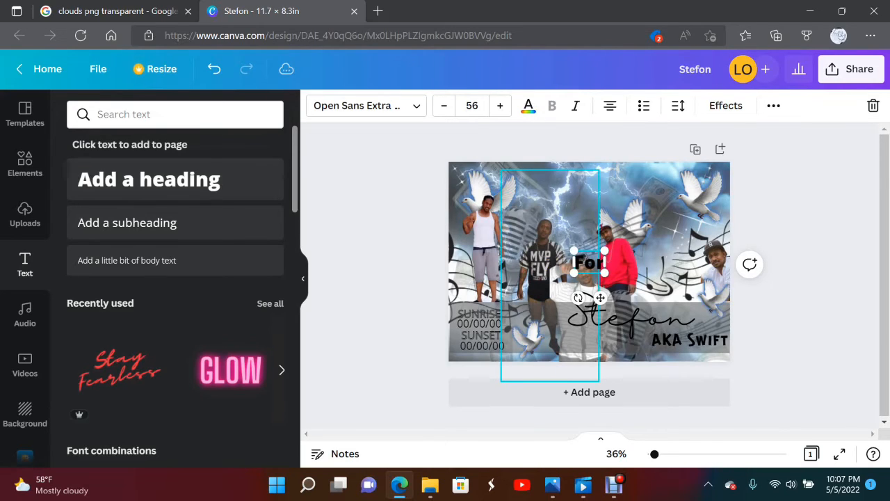
{"action": "type", "text": "ever"}
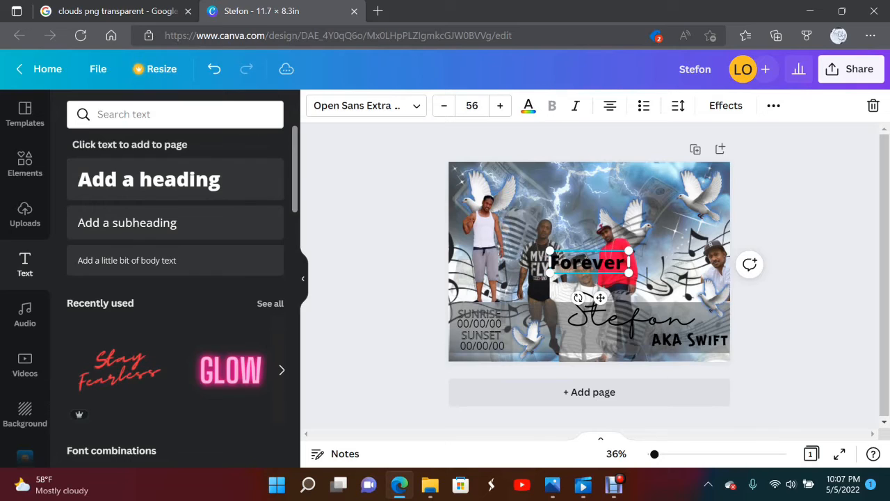
{"action": "type", "text": " In Our"}
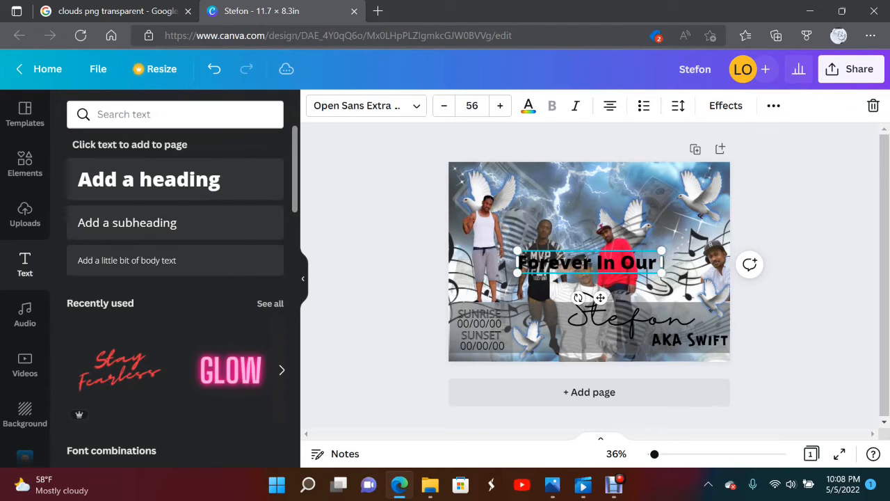
Move the "Forever In Our" heading to the top edge of the collage and enlarge it to size 72.1.
{"action": "left_click_drag", "start_coordinate": [601, 298], "coordinate": [592, 209]}
{"action": "left_click_drag", "start_coordinate": [510, 184], "coordinate": [470, 190]}
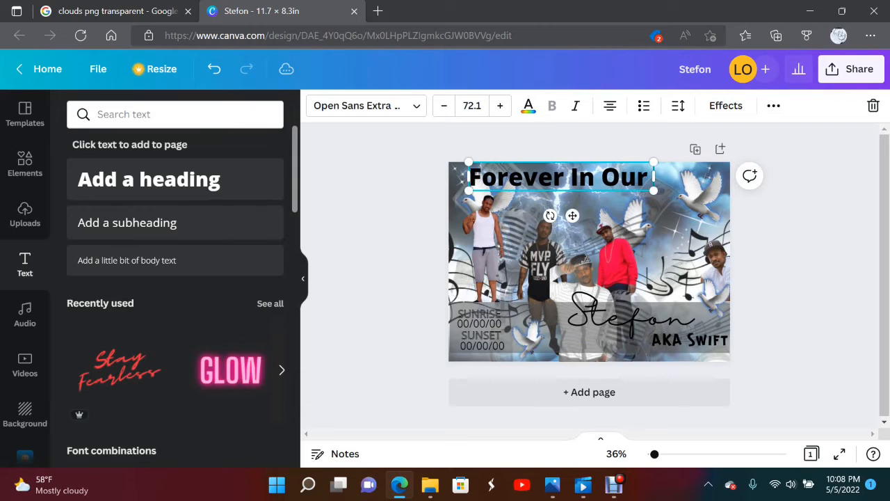
{"action": "left_click_drag", "start_coordinate": [573, 216], "coordinate": [595, 216]}
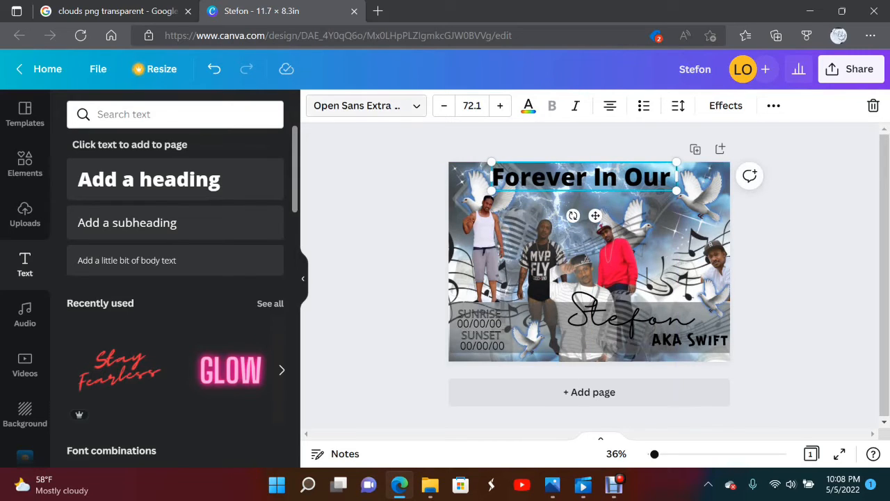
Set the "Forever In Our" heading in the Great Vibes font and enlarge it to size 91, centred between the upper doves.
{"action": "left_click", "coordinate": [365, 105]}
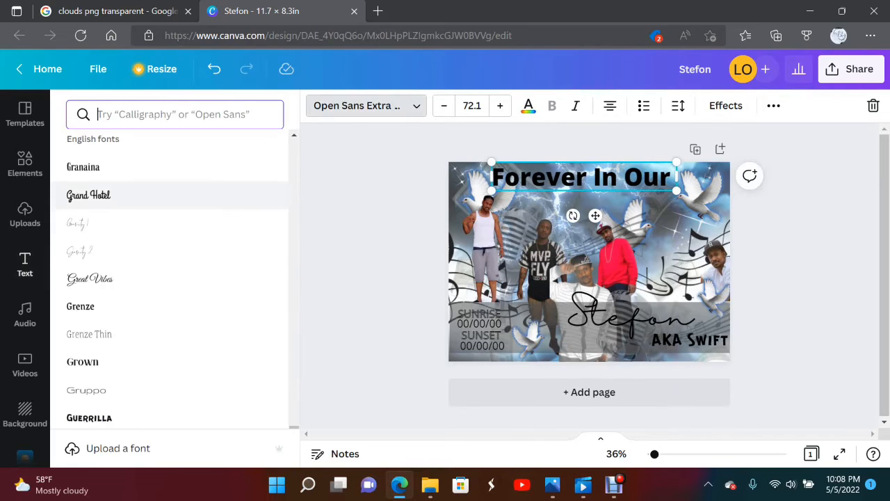
{"action": "left_click", "coordinate": [88, 195]}
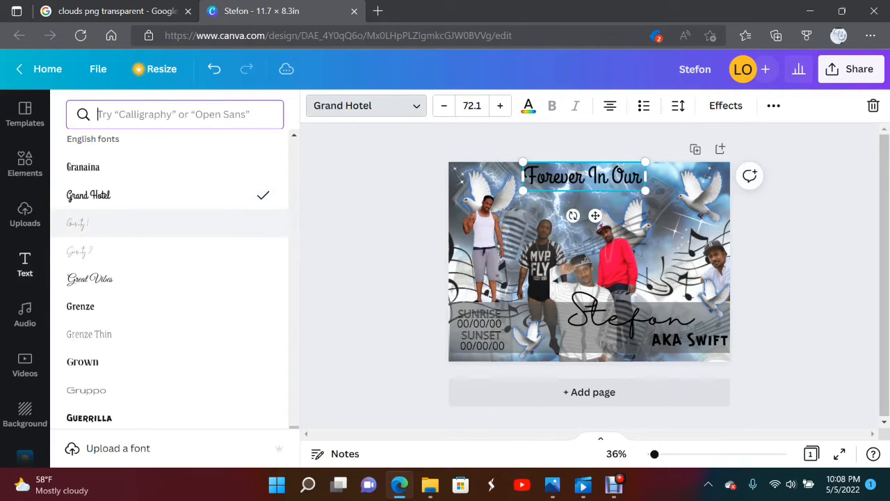
{"action": "left_click", "coordinate": [78, 223]}
{"action": "left_click", "coordinate": [80, 250]}
{"action": "left_click", "coordinate": [90, 279]}
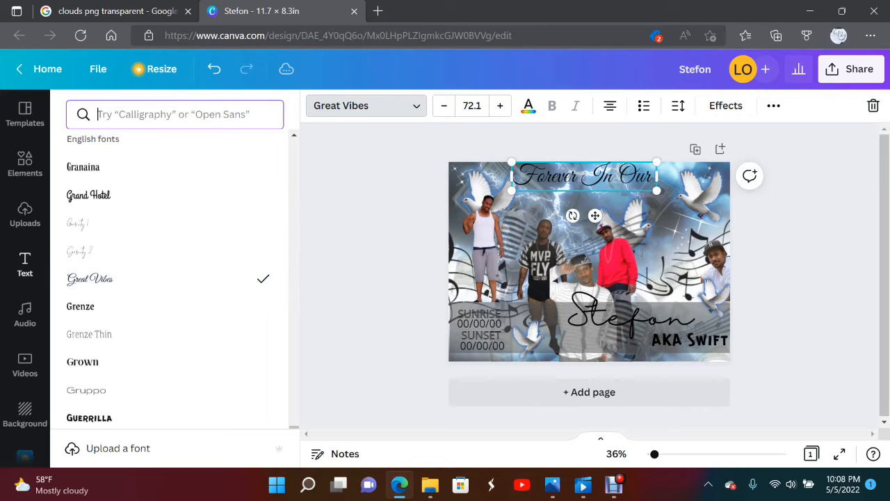
{"action": "left_click_drag", "start_coordinate": [656, 189], "coordinate": [694, 198]}
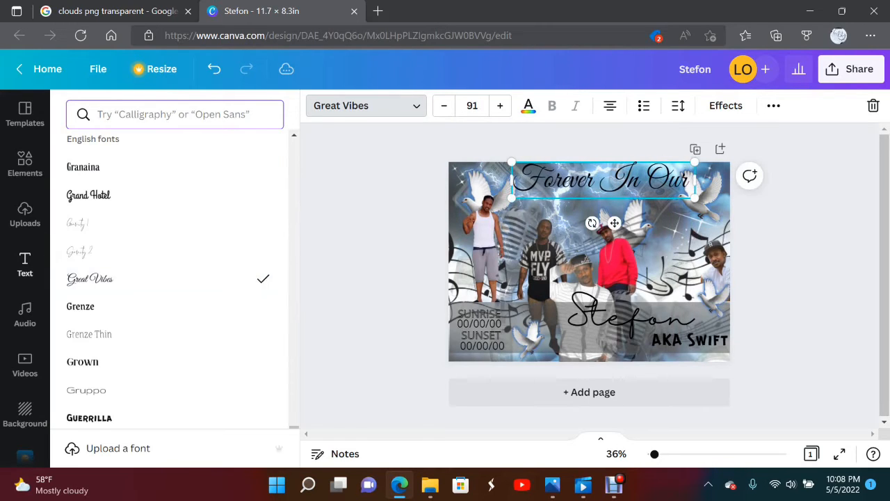
{"action": "left_click_drag", "start_coordinate": [604, 181], "coordinate": [586, 180]}
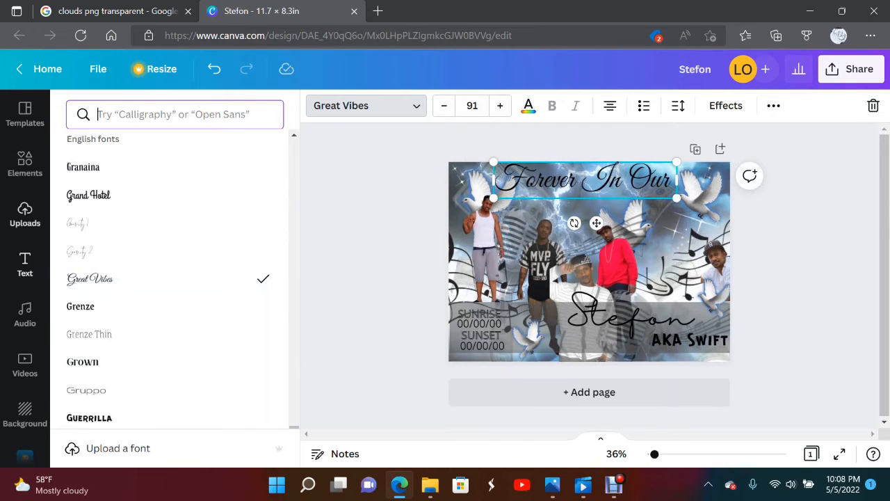
Add a second heading reading "HEARTS" and place it just below the word "Our".
{"action": "left_click", "coordinate": [26, 264]}
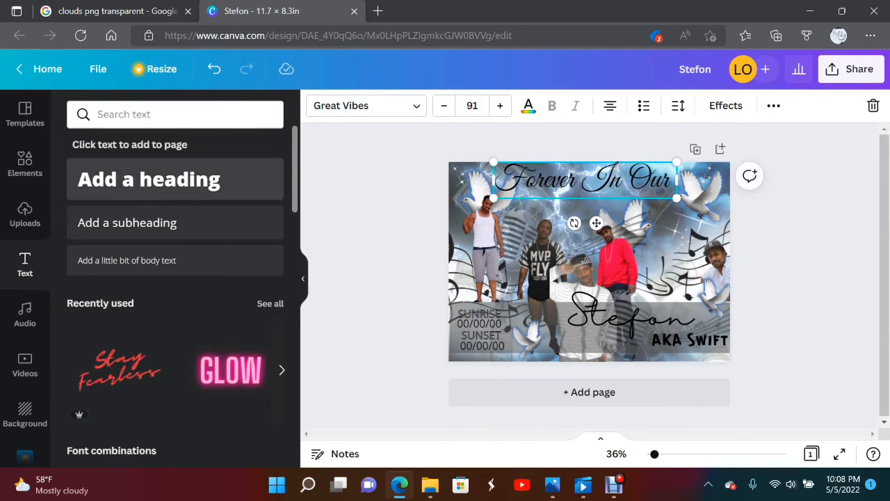
{"action": "left_click", "coordinate": [149, 179]}
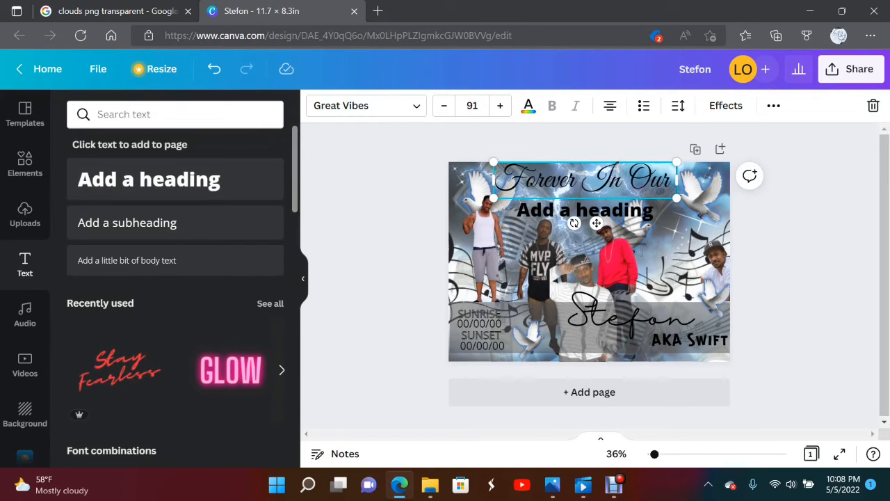
{"action": "left_click", "coordinate": [674, 207]}
{"action": "left_click", "coordinate": [676, 211]}
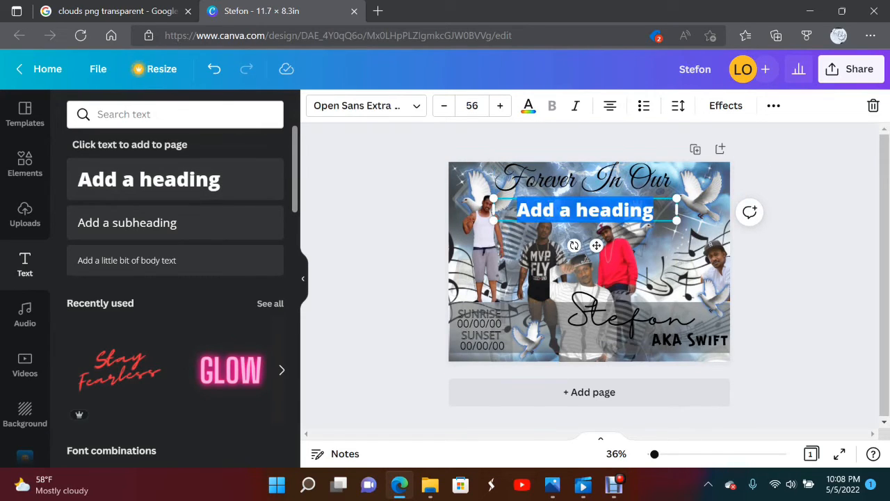
{"action": "type", "text": "HEARTS"}
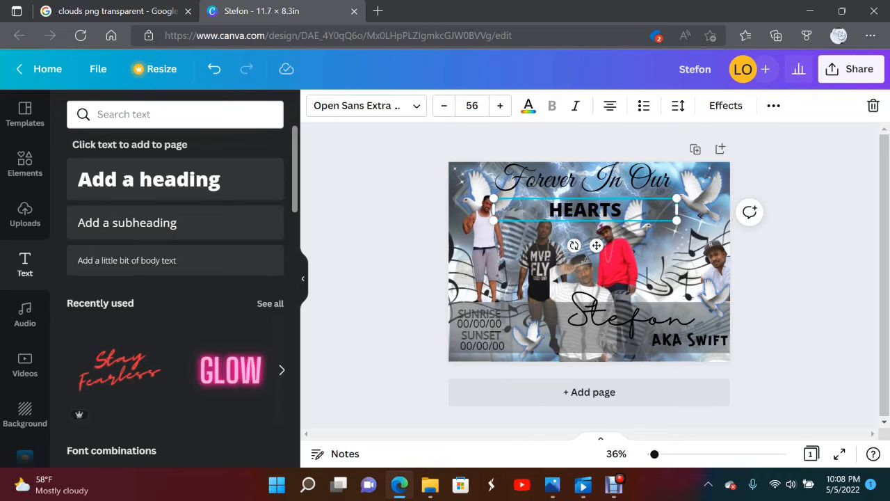
{"action": "left_click_drag", "start_coordinate": [596, 245], "coordinate": [648, 232]}
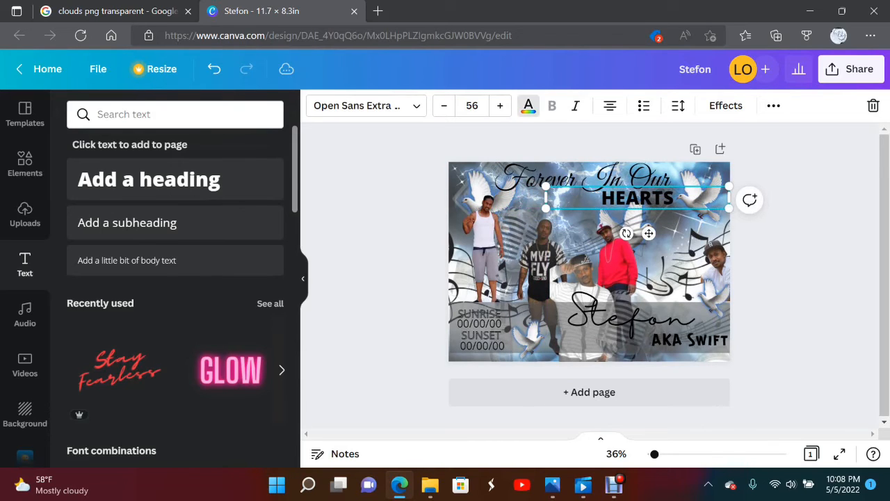
Colour the "HEARTS" heading red with the Splice text effect, and nudge it slightly up and to the right.
{"action": "left_click", "coordinate": [529, 105]}
{"action": "scroll", "coordinate": [81, 373], "scroll_direction": "down", "scroll_amount": 3}
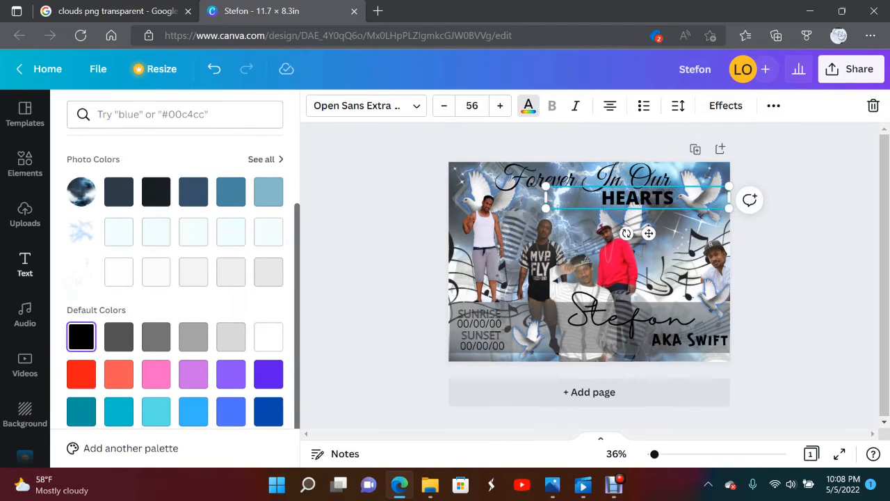
{"action": "left_click", "coordinate": [81, 374]}
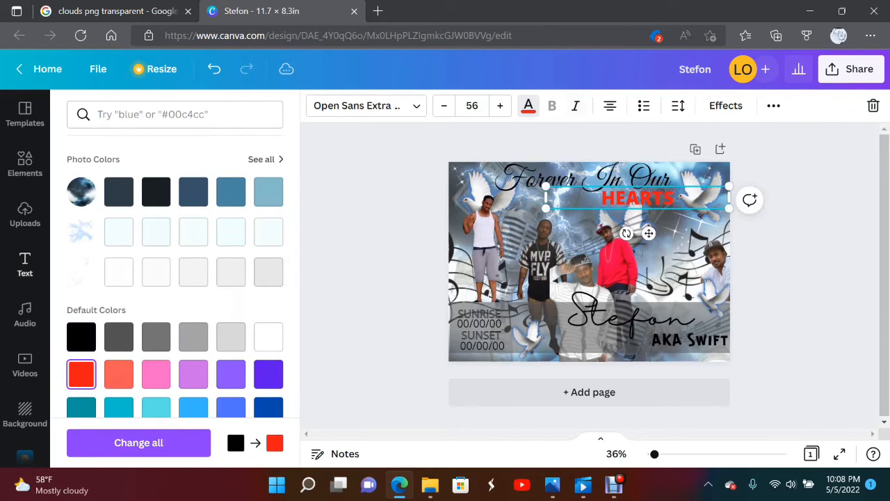
{"action": "left_click", "coordinate": [726, 105]}
{"action": "left_click", "coordinate": [171, 287]}
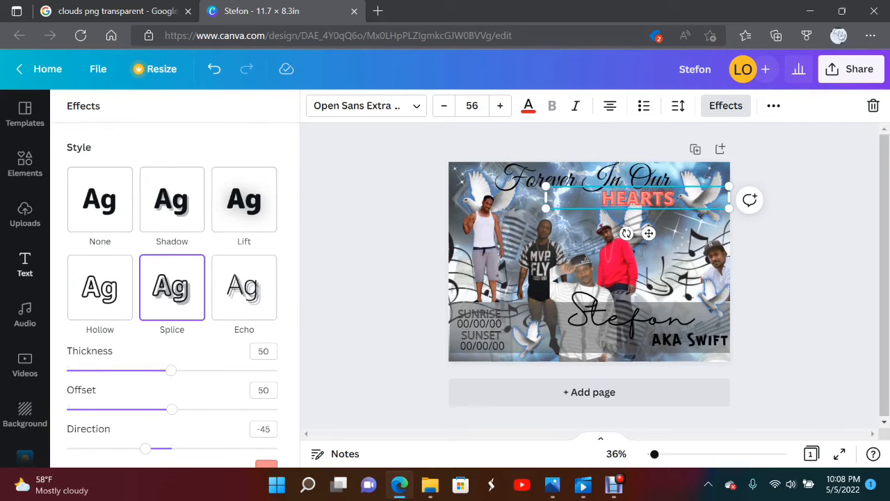
{"action": "left_click_drag", "start_coordinate": [638, 198], "coordinate": [643, 197]}
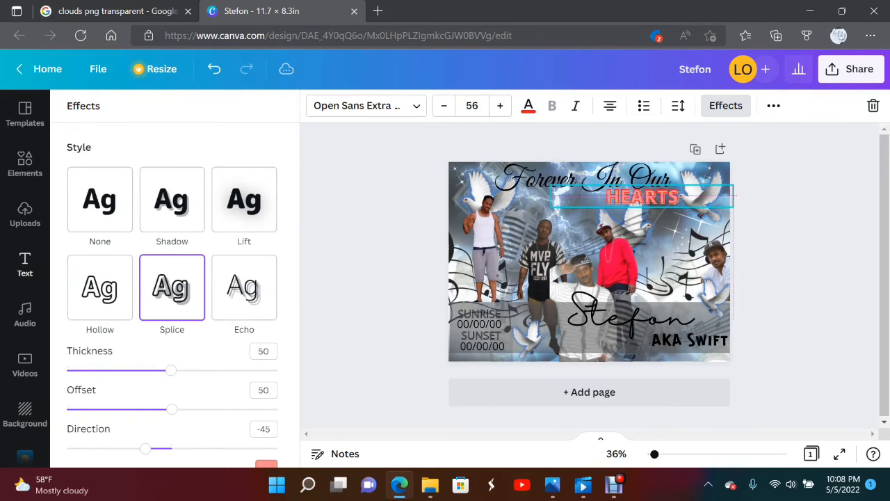
{"action": "left_click", "coordinate": [800, 264]}
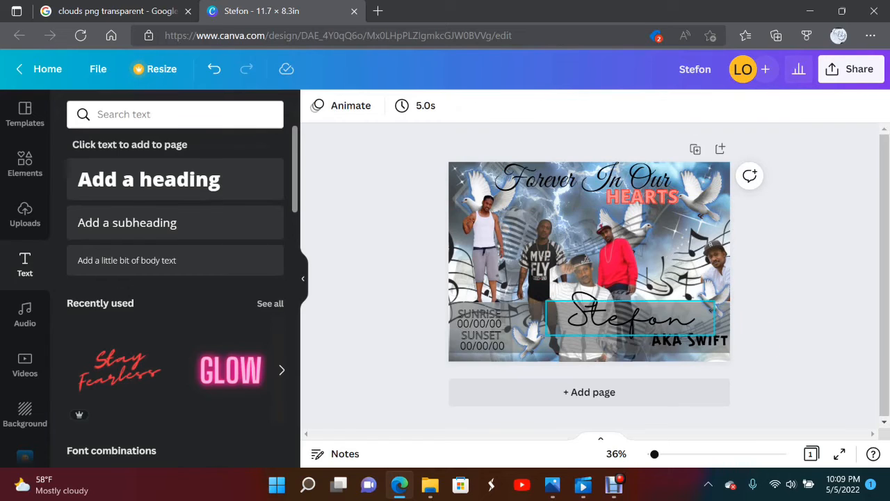
Enlarge the script name in the grey band and shift it slightly right and down above the AKA line.
{"action": "left_click", "coordinate": [630, 318]}
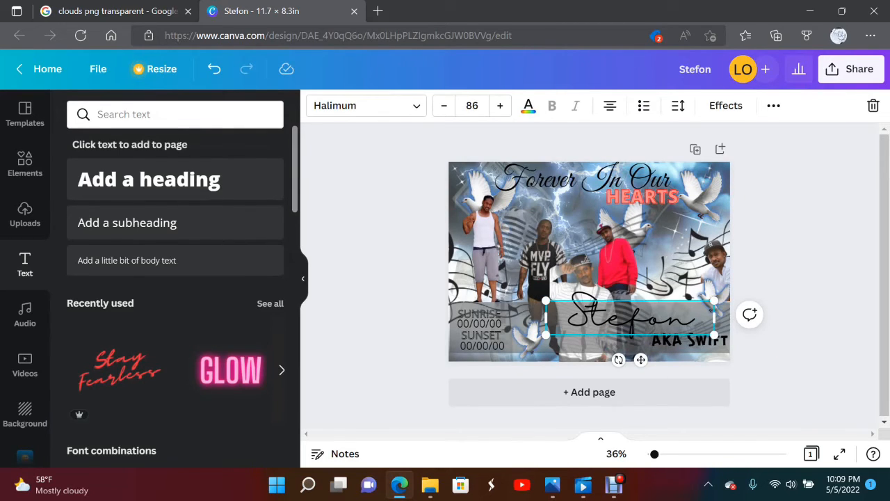
{"action": "left_click_drag", "start_coordinate": [714, 301], "coordinate": [738, 296]}
{"action": "mouse_move", "coordinate": [668, 317]}
{"action": "left_mouse_down"}
{"action": "mouse_move", "coordinate": [678, 319]}
{"action": "mouse_move", "coordinate": [673, 324]}
{"action": "left_mouse_up"}
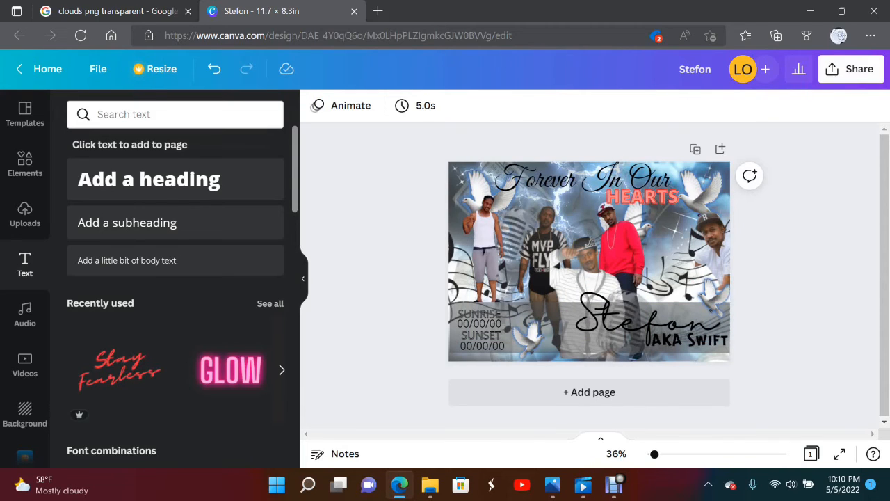
Download the finished collage as a PNG at size 1 (2000 × 1419 px).
{"action": "left_click", "coordinate": [852, 69]}
{"action": "scroll", "coordinate": [734, 279], "scroll_direction": "down", "scroll_amount": 2}
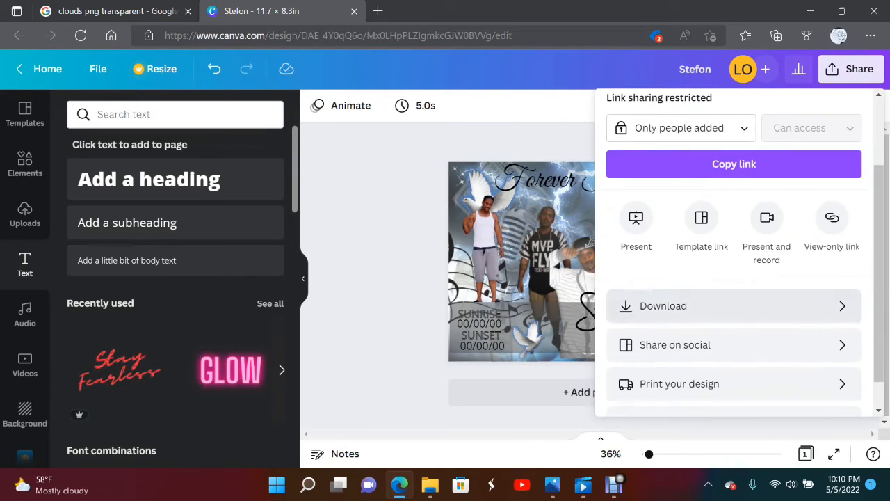
{"action": "left_click", "coordinate": [665, 306]}
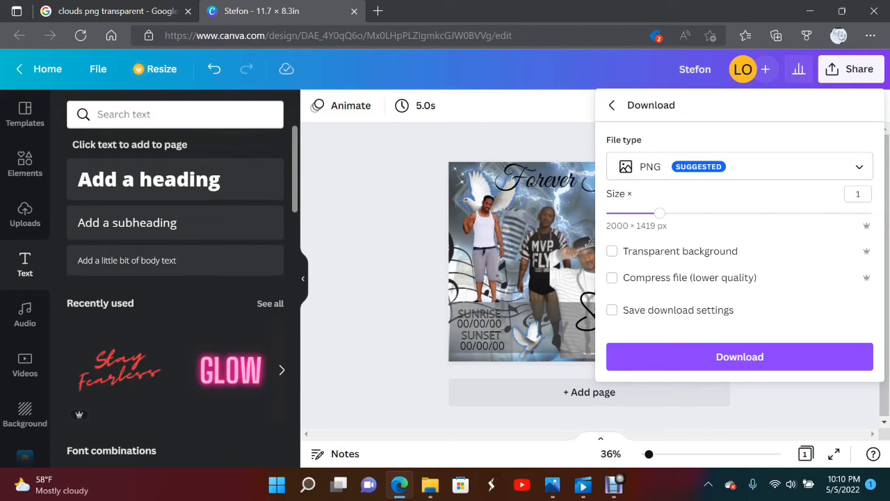
{"action": "left_click", "coordinate": [739, 356]}
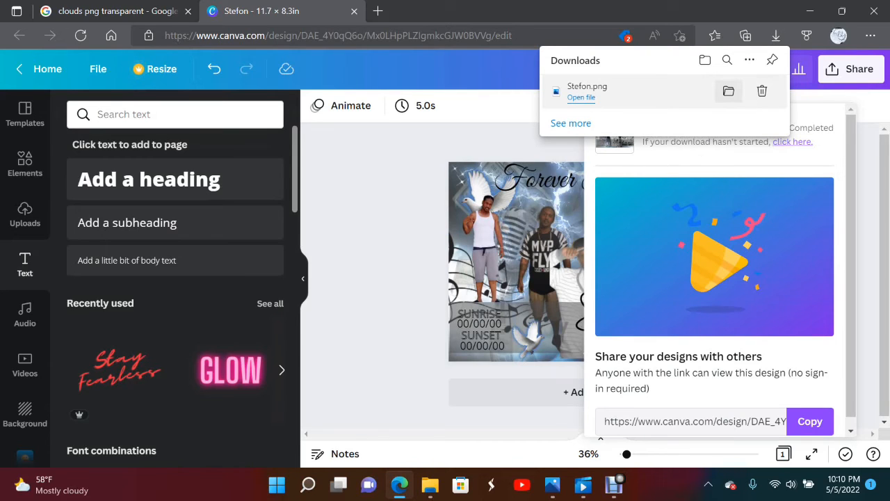
Show the downloaded PNG in its folder, and return to the design.
{"action": "left_click", "coordinate": [728, 91]}
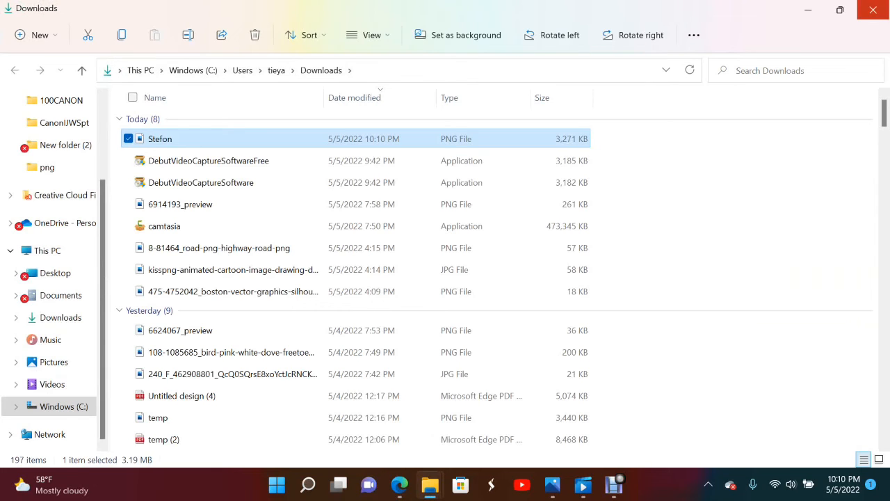
{"action": "left_click", "coordinate": [840, 9]}
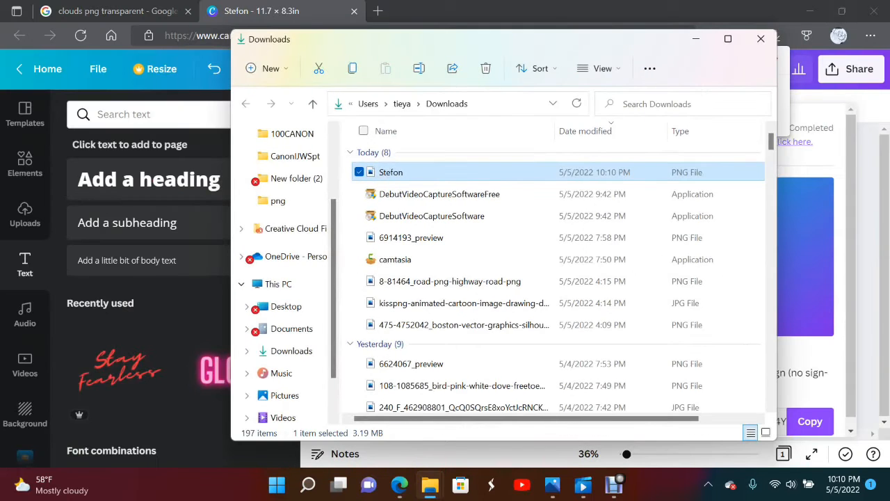
{"action": "left_click", "coordinate": [696, 39]}
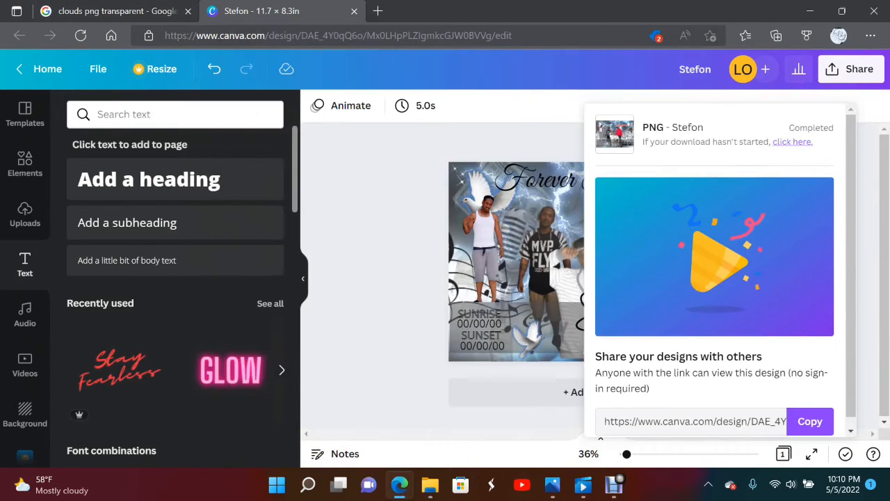
Create a new blank design with the recent custom size 11.7 × 8.3 in.
{"action": "left_click", "coordinate": [42, 69]}
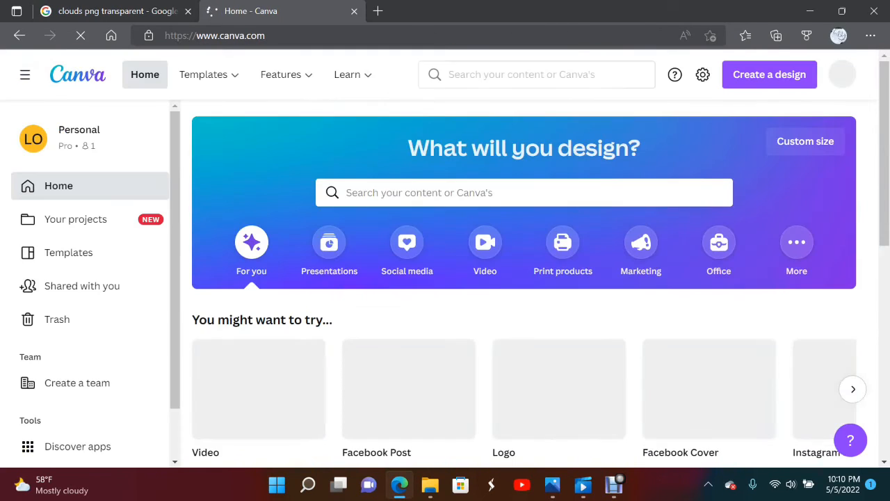
{"action": "left_click", "coordinate": [769, 75]}
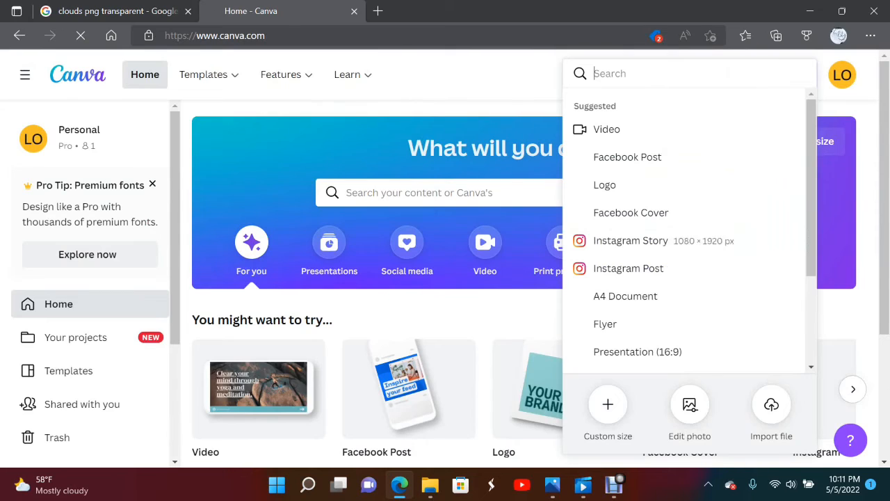
{"action": "left_click", "coordinate": [608, 405]}
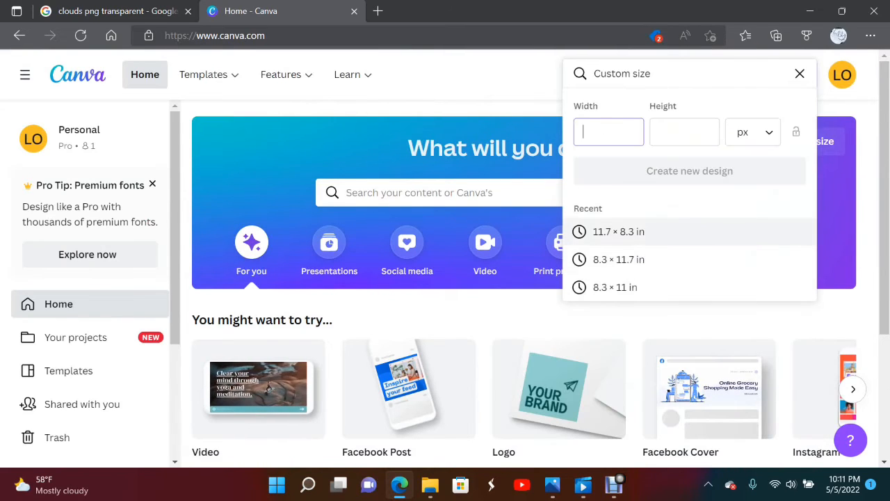
{"action": "left_click", "coordinate": [618, 231]}
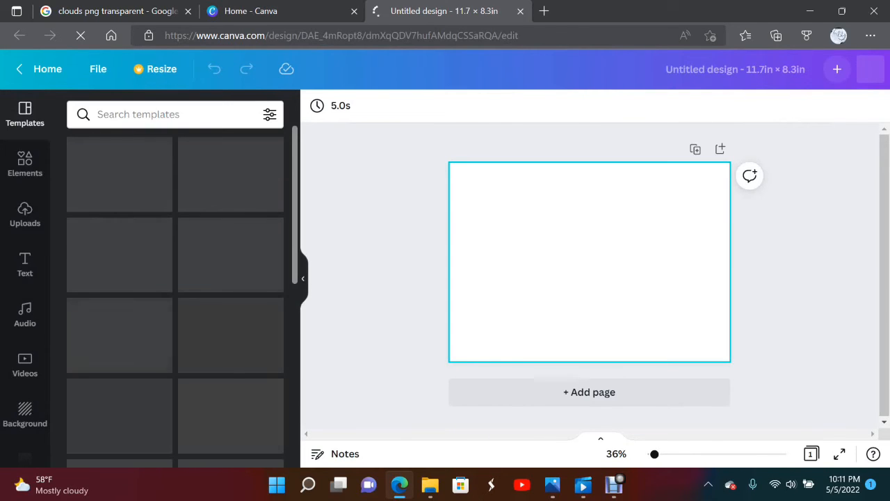
Upload the finished collage PNG from the Downloads folder to the media library.
{"action": "left_click", "coordinate": [25, 214]}
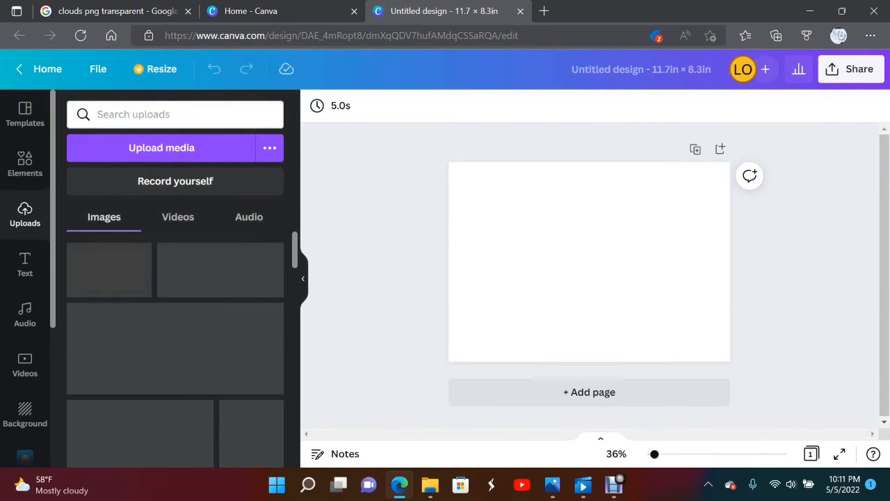
{"action": "scroll", "coordinate": [223, 351], "scroll_direction": "down", "scroll_amount": 3}
{"action": "scroll", "coordinate": [222, 351], "scroll_direction": "down", "scroll_amount": 2}
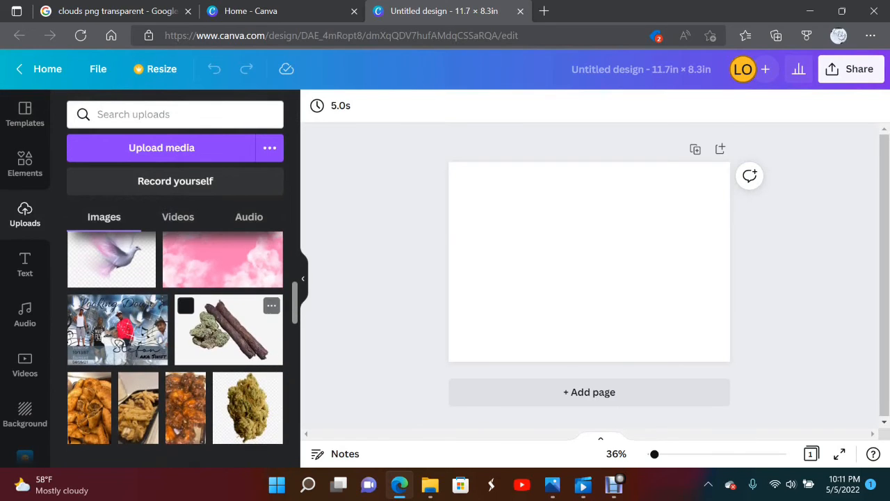
{"action": "left_click", "coordinate": [162, 147]}
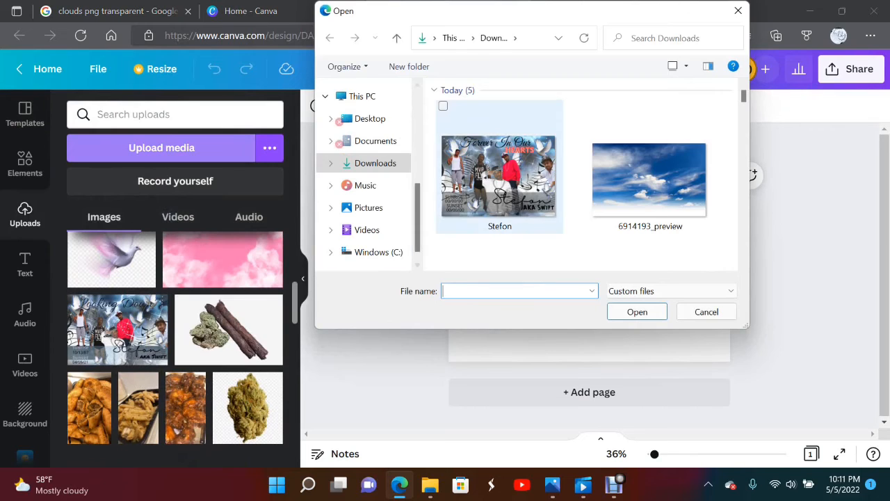
{"action": "left_click", "coordinate": [500, 173]}
{"action": "left_click", "coordinate": [637, 311]}
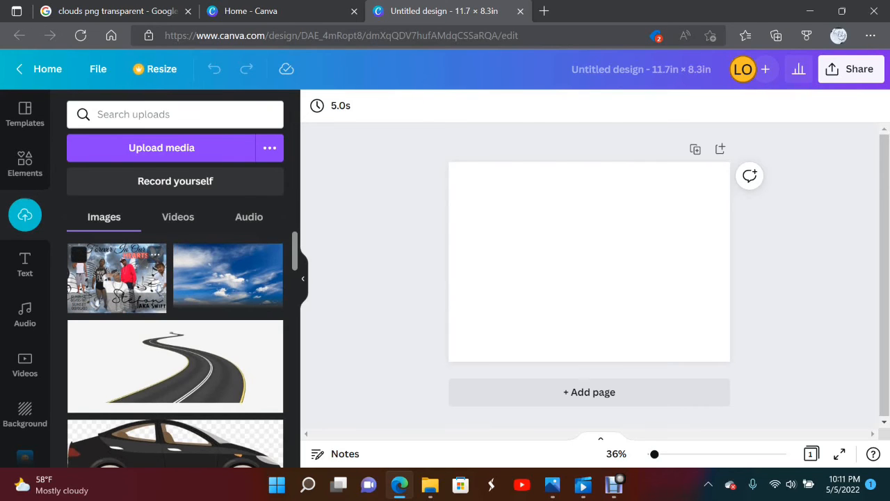
Place the uploaded collage on the page as its background and flip it horizontally.
{"action": "left_click", "coordinate": [117, 278]}
{"action": "right_click", "coordinate": [579, 212]}
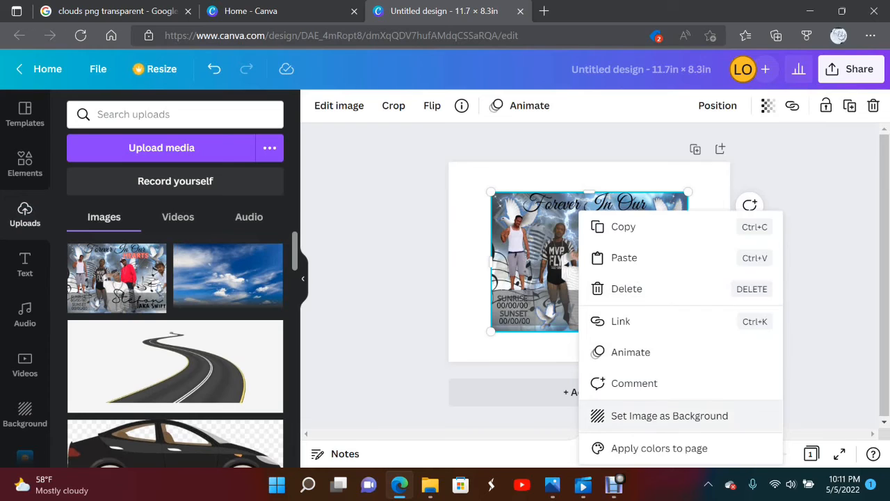
{"action": "left_click", "coordinate": [669, 415]}
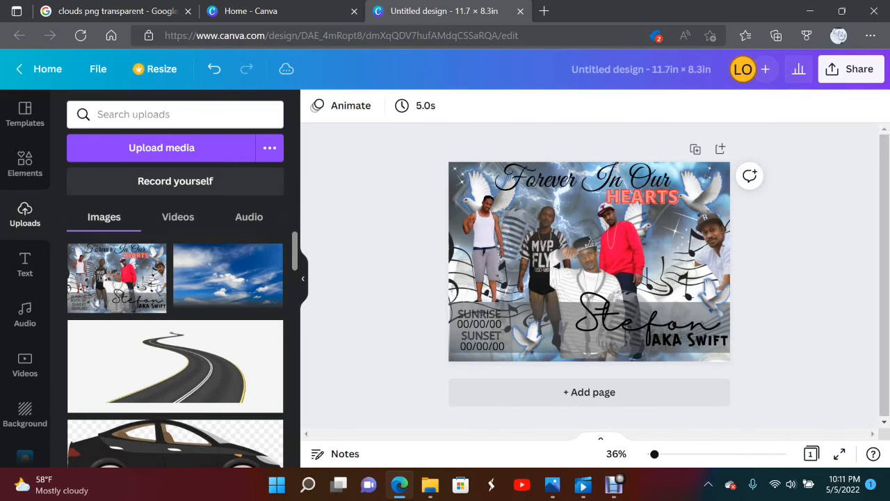
{"action": "left_click", "coordinate": [591, 271]}
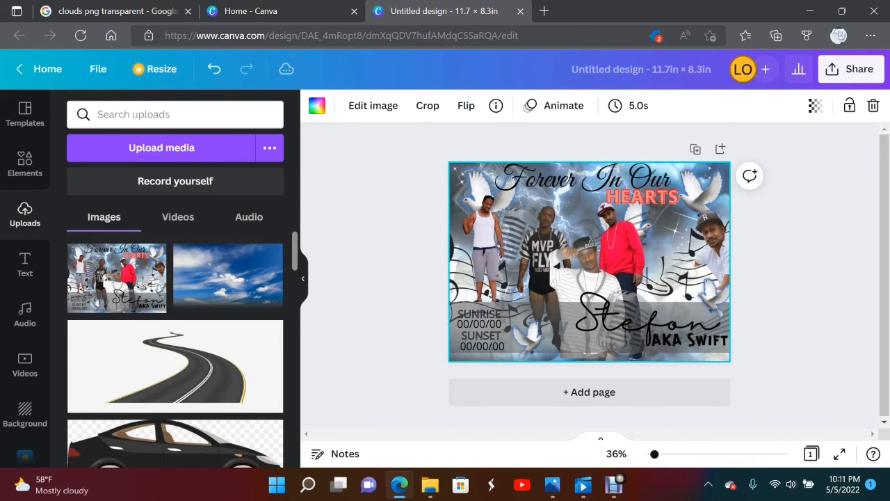
{"action": "left_click", "coordinate": [466, 105]}
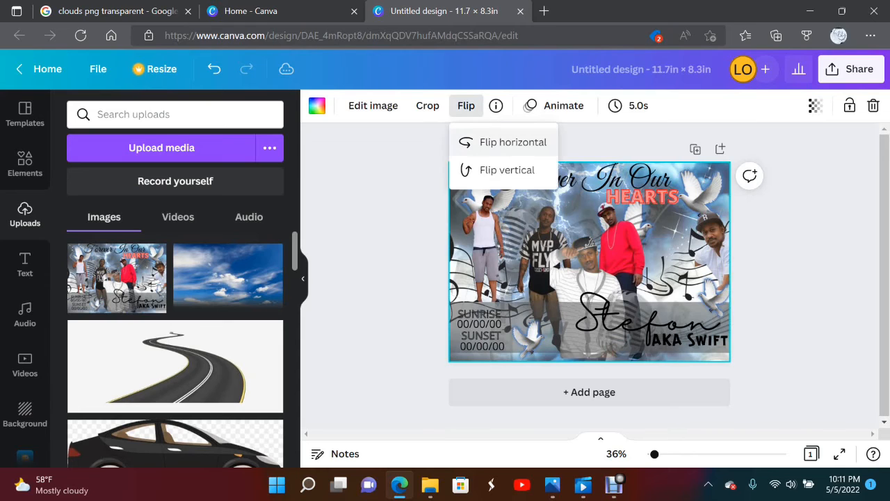
{"action": "left_click", "coordinate": [513, 142]}
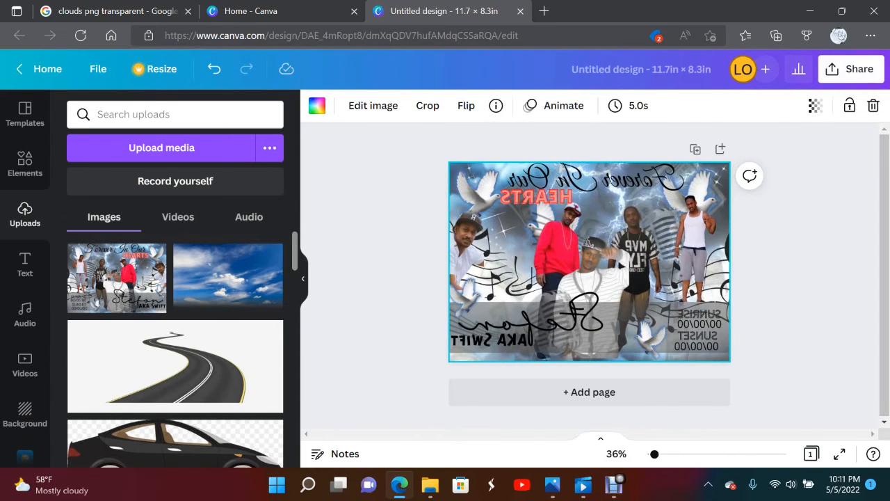
Download the mirrored collage as a PDF Print file in RGB.
{"action": "left_click", "coordinate": [851, 69]}
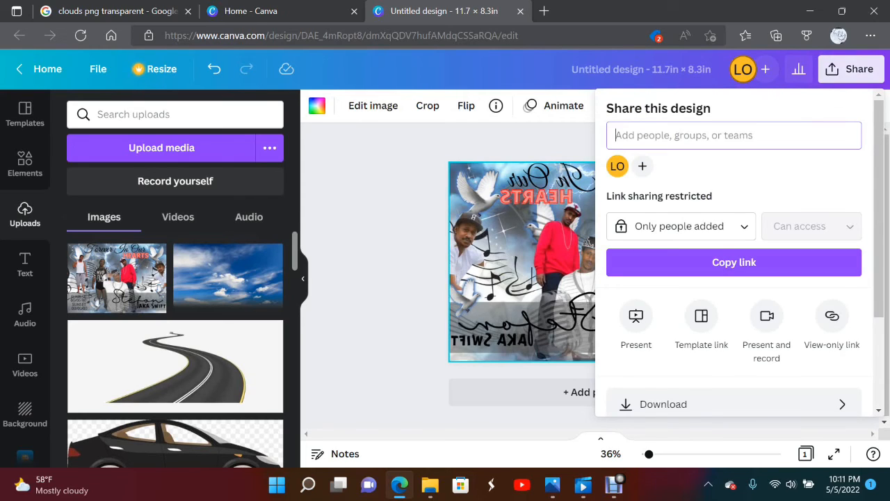
{"action": "left_click", "coordinate": [696, 403]}
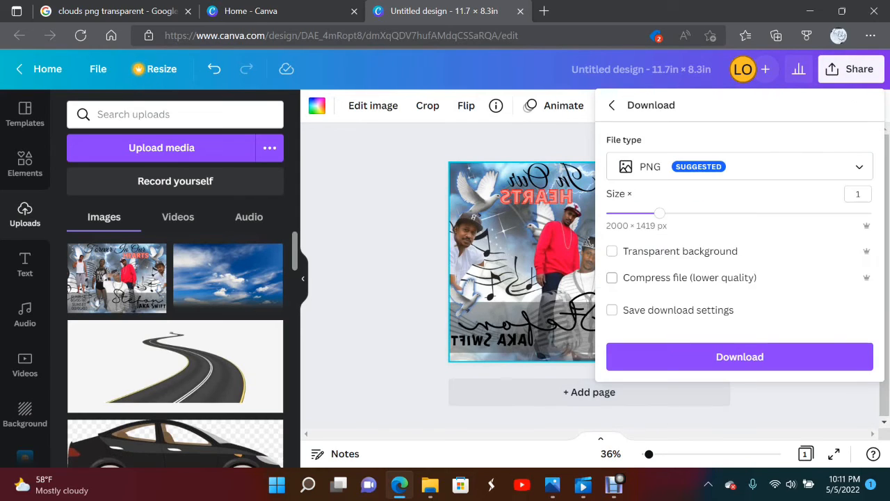
{"action": "left_click", "coordinate": [696, 167]}
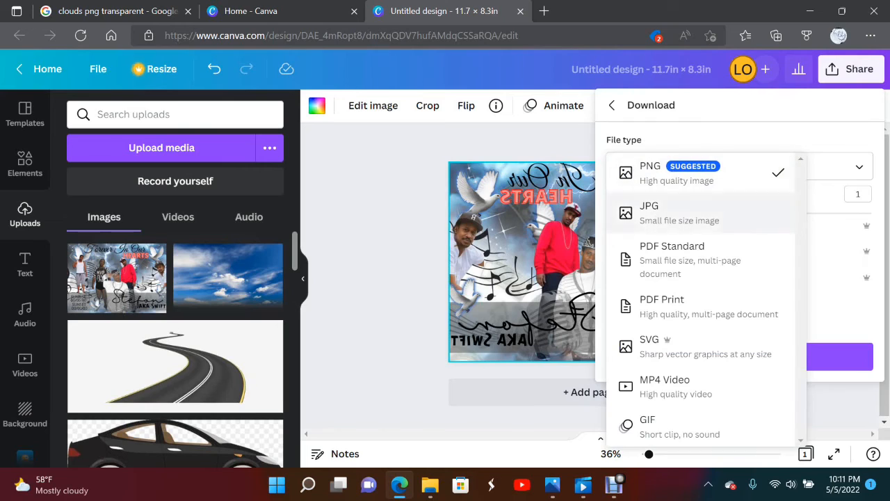
{"action": "left_click", "coordinate": [696, 306]}
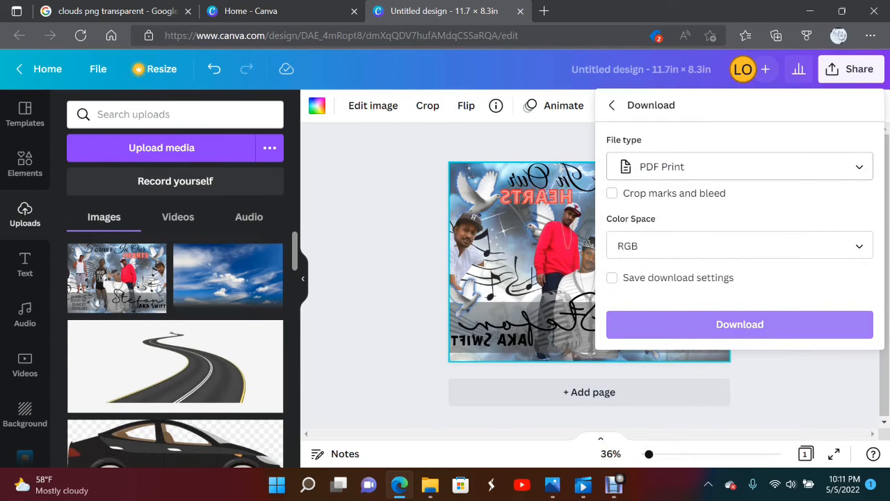
{"action": "left_click", "coordinate": [696, 324]}
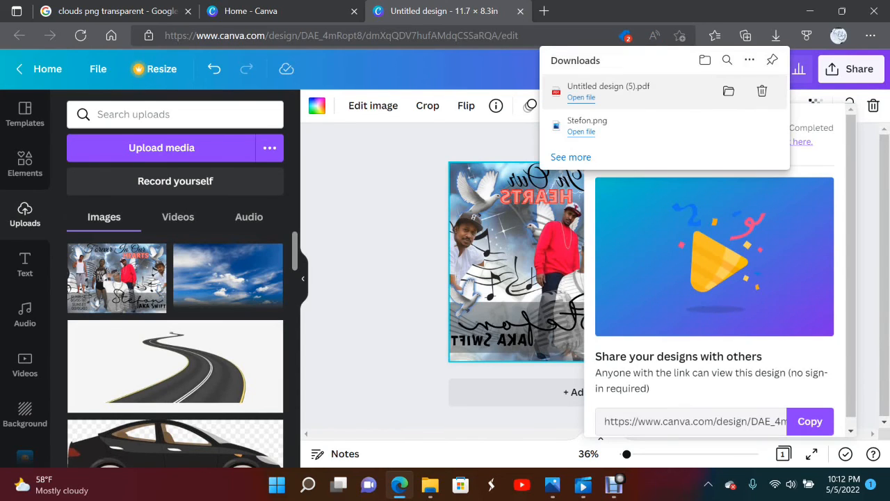
Open the downloaded PDF and look over the mirrored collage from its heading to the name and dates.
{"action": "left_click", "coordinate": [581, 98]}
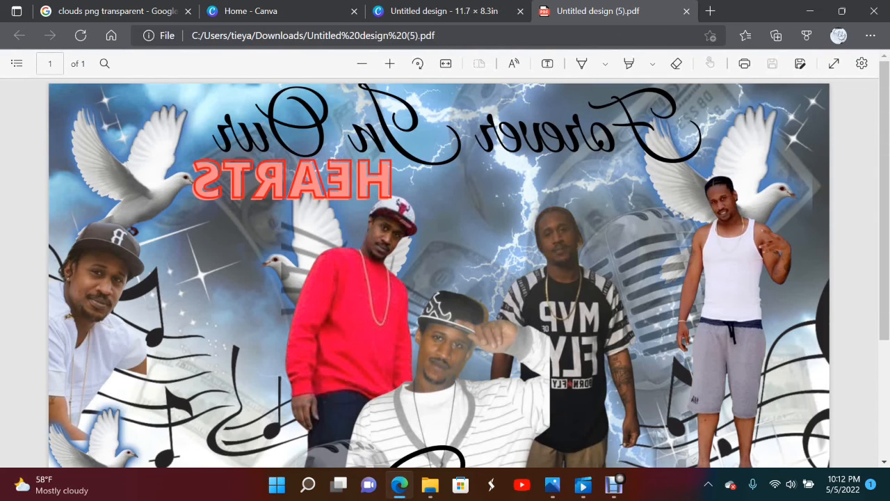
{"action": "scroll", "coordinate": [439, 273], "scroll_direction": "down", "scroll_amount": 3}
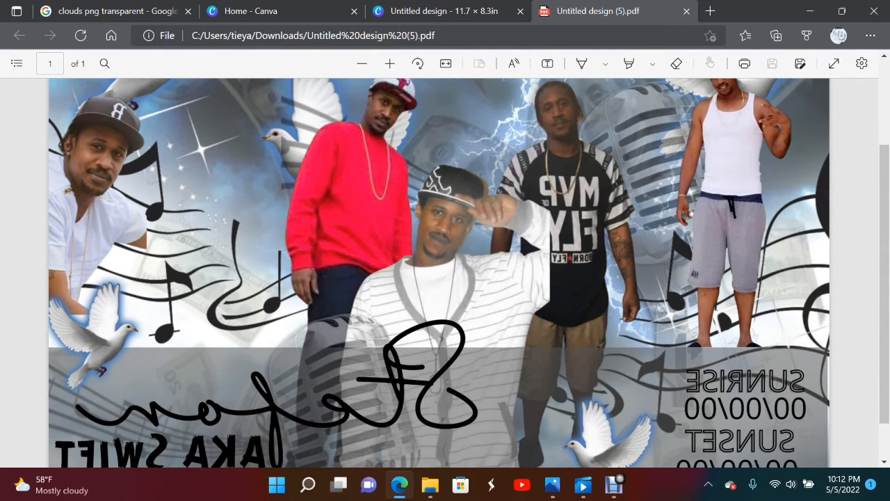
{"action": "scroll", "coordinate": [439, 272], "scroll_direction": "down", "scroll_amount": 1}
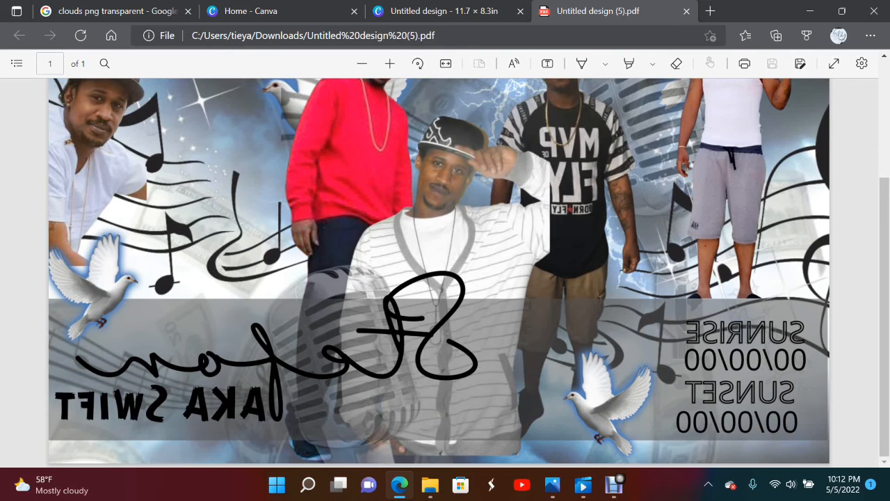
{"action": "scroll", "coordinate": [438, 273], "scroll_direction": "up", "scroll_amount": 4}
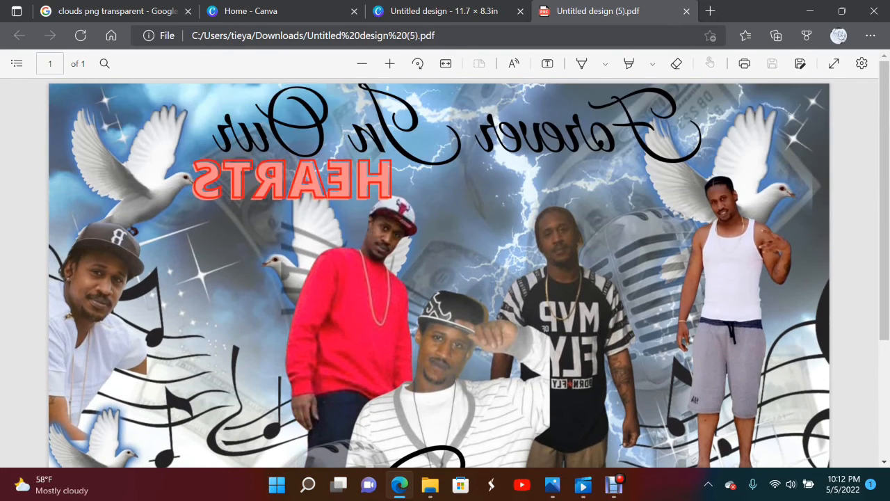
{"action": "scroll", "coordinate": [439, 272], "scroll_direction": "down", "scroll_amount": 4}
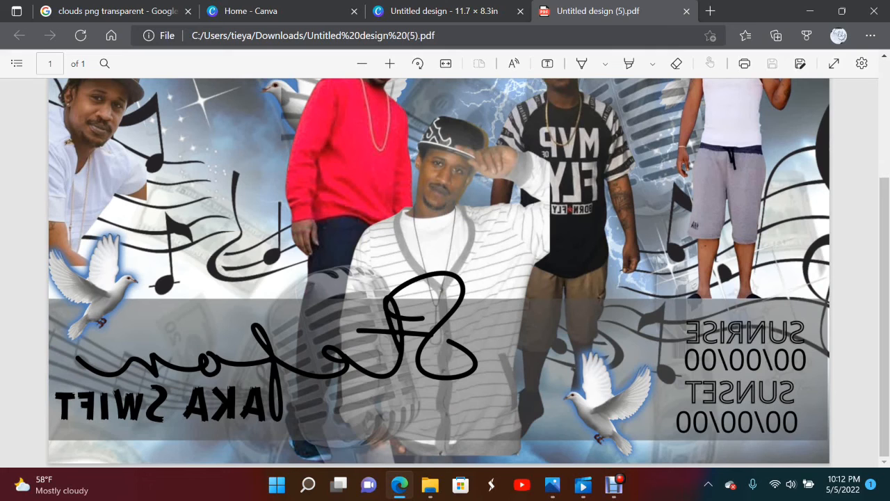
{"action": "scroll", "coordinate": [439, 272], "scroll_direction": "up", "scroll_amount": 5}
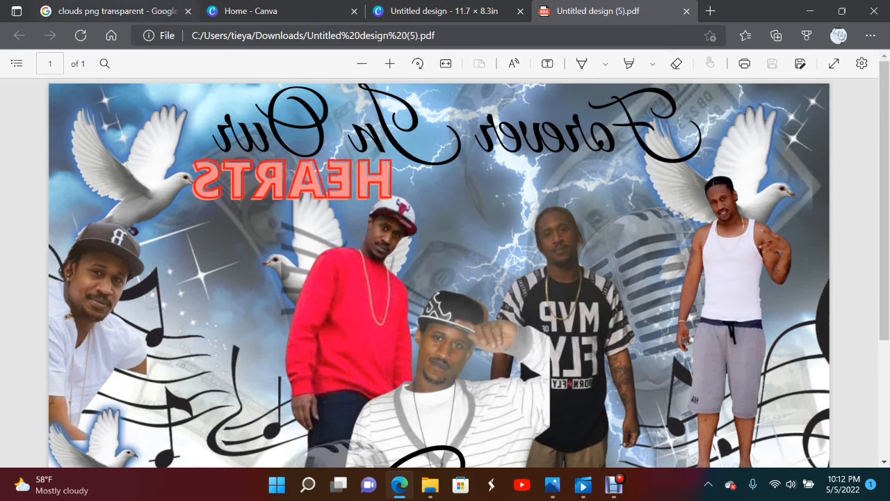
Set the system printing preferences to Premium Presentation Paper Matte and High quality, and close the print dialog without printing.
{"action": "left_click", "coordinate": [745, 63]}
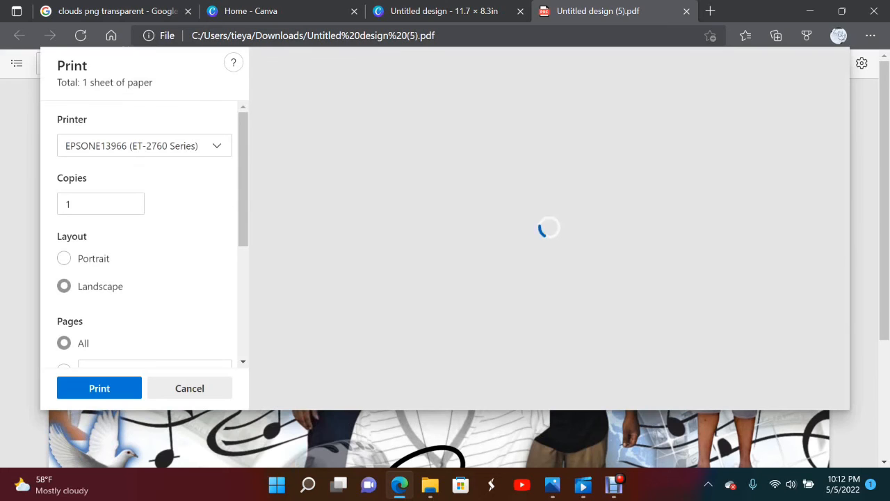
{"action": "scroll", "coordinate": [146, 229], "scroll_direction": "down", "scroll_amount": 5}
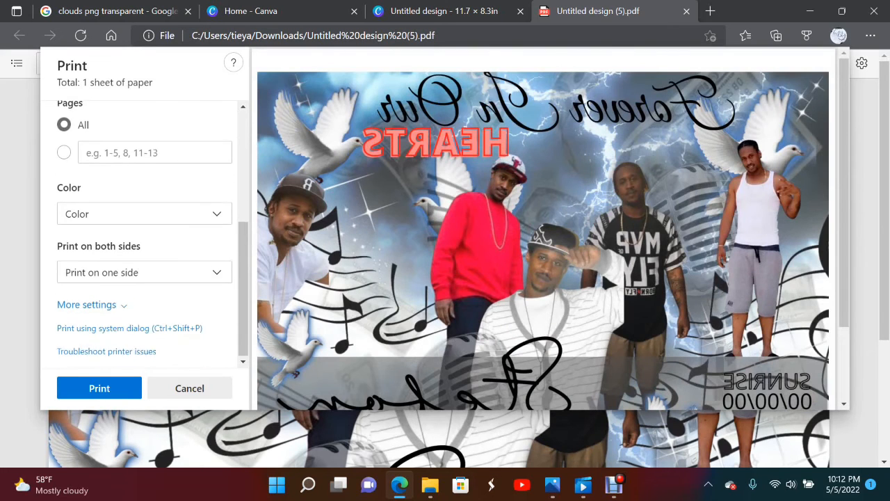
{"action": "left_click", "coordinate": [129, 327]}
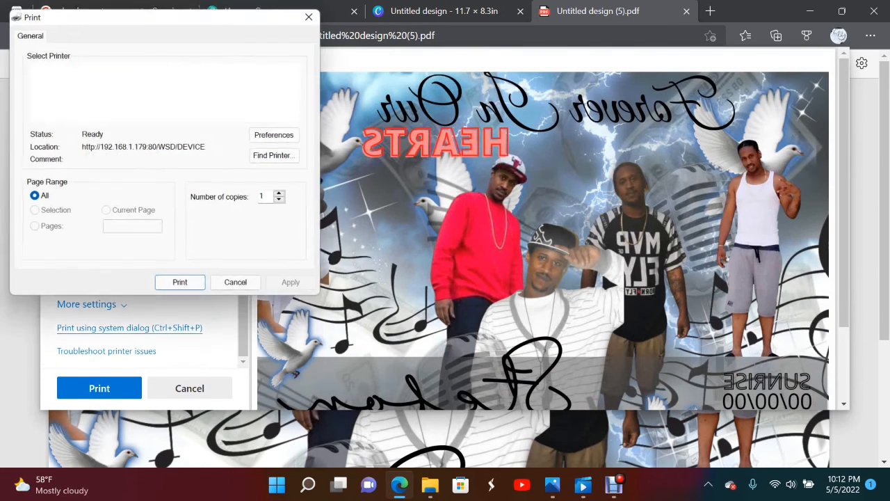
{"action": "left_click", "coordinate": [277, 135]}
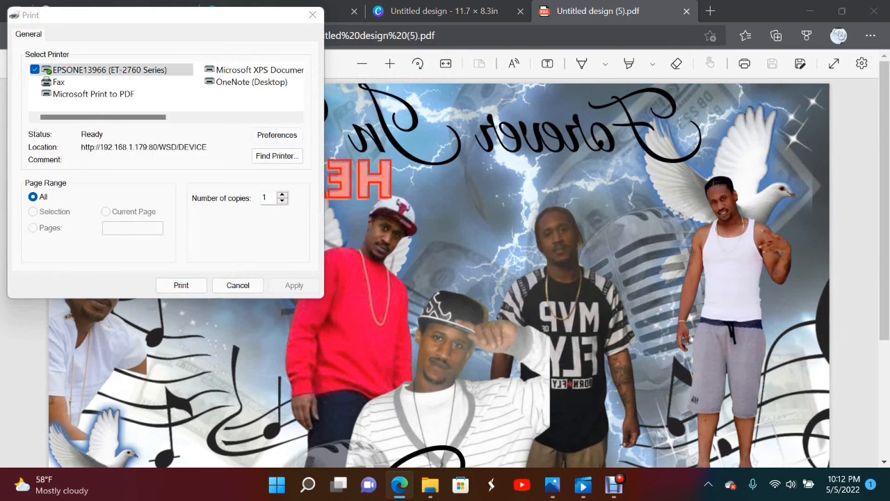
{"action": "left_click", "coordinate": [334, 177]}
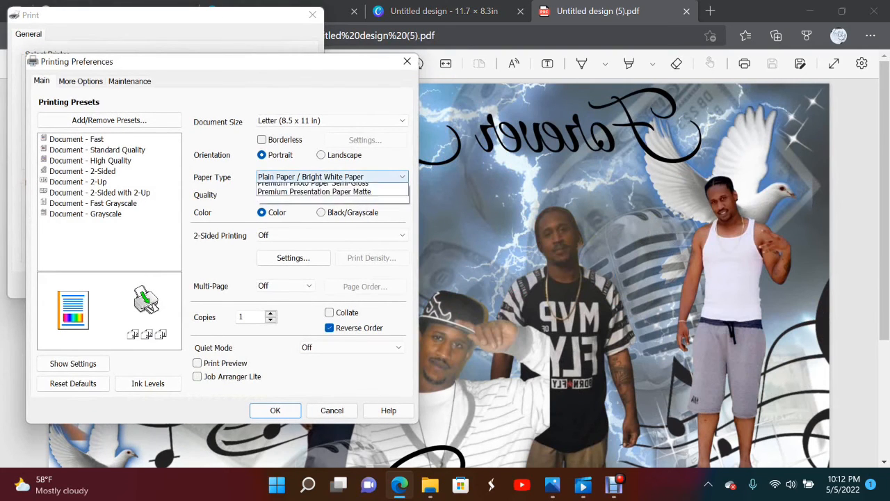
{"action": "left_click", "coordinate": [313, 249]}
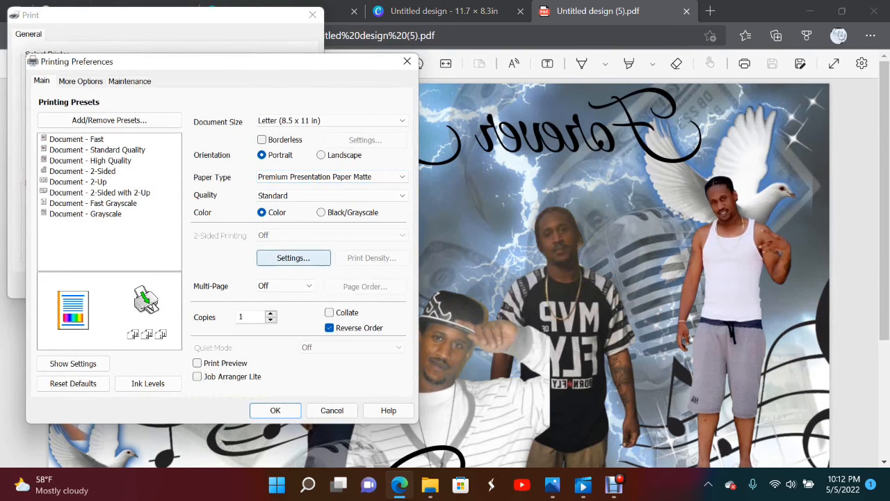
{"action": "left_click", "coordinate": [332, 196]}
{"action": "left_click", "coordinate": [264, 215]}
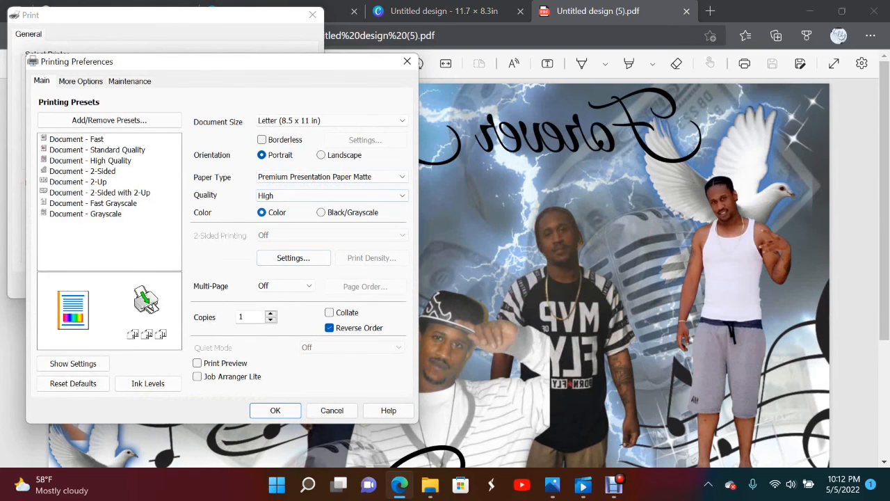
{"action": "left_click", "coordinate": [275, 410]}
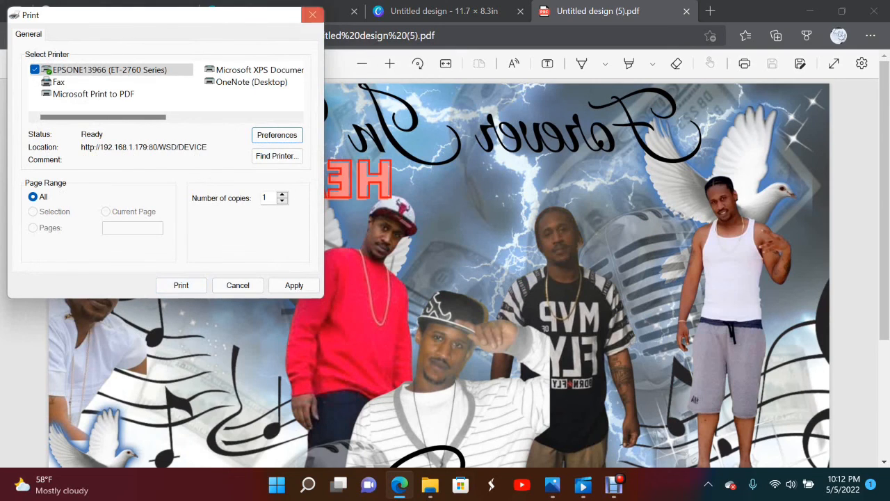
{"action": "left_click", "coordinate": [312, 14]}
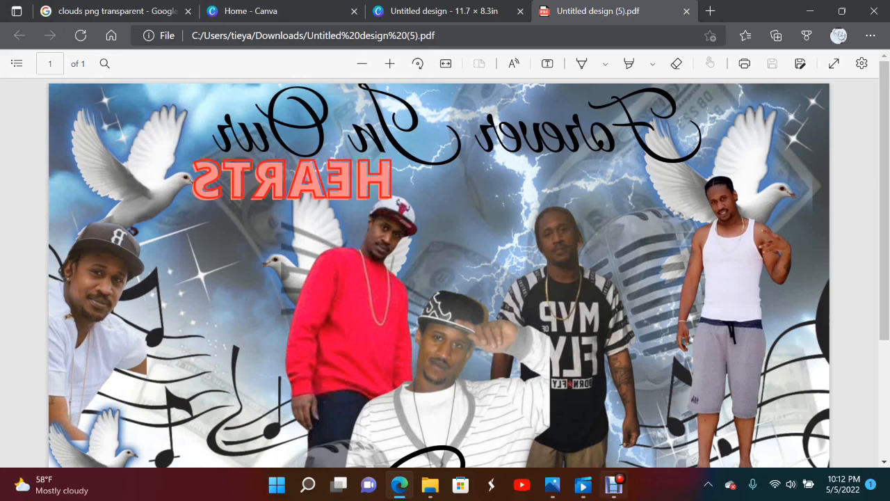